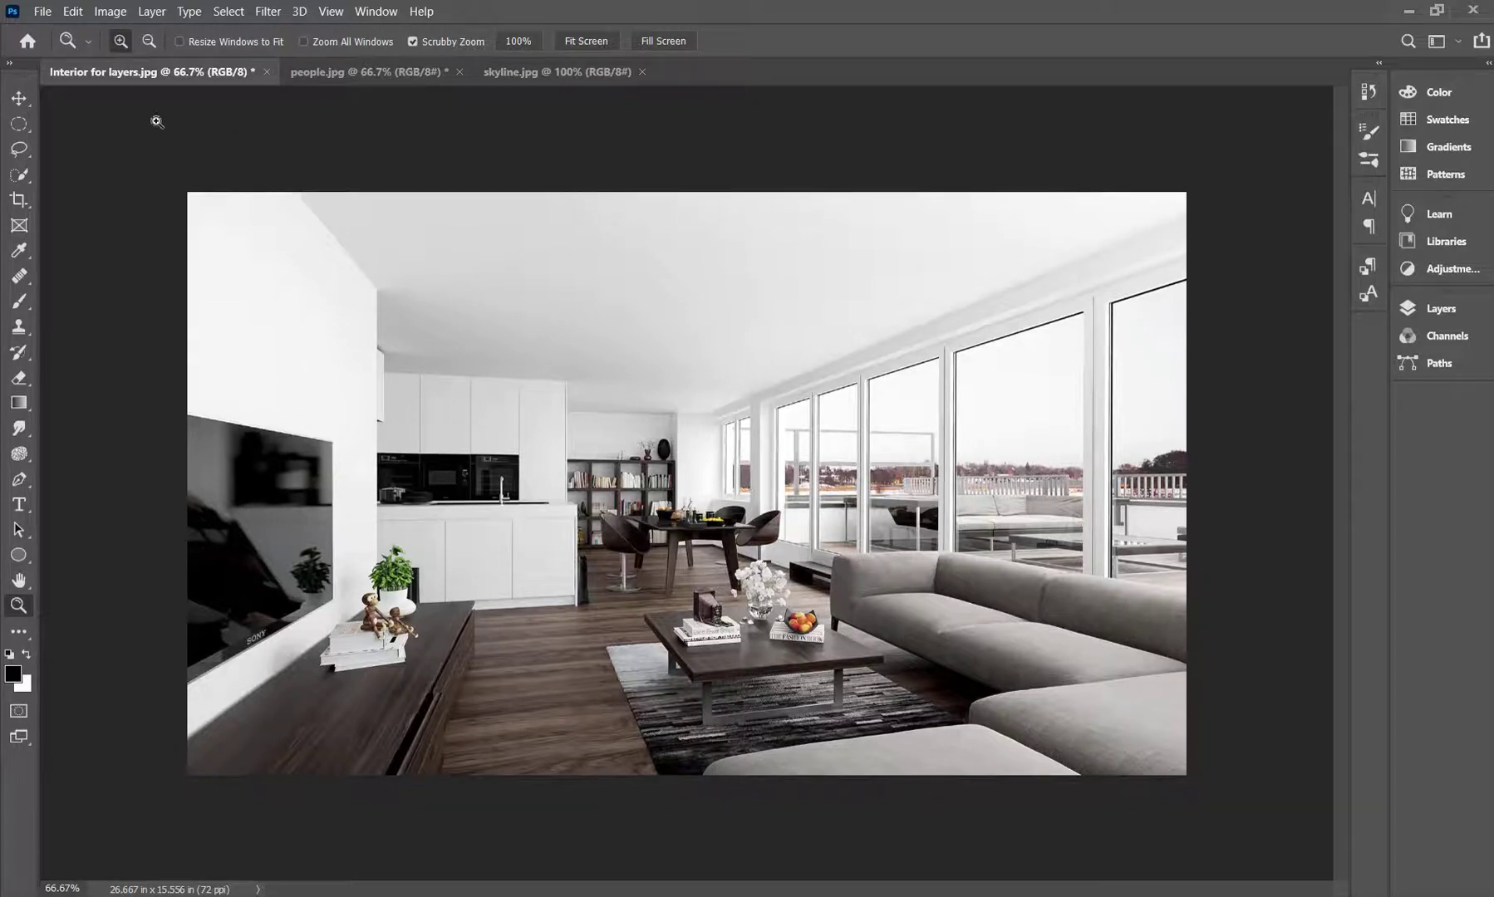
Step: Unlock the Background layer of people.jpg and shift it slightly down and right within its canvas
{"action": "left_click", "coordinate": [344, 73]}
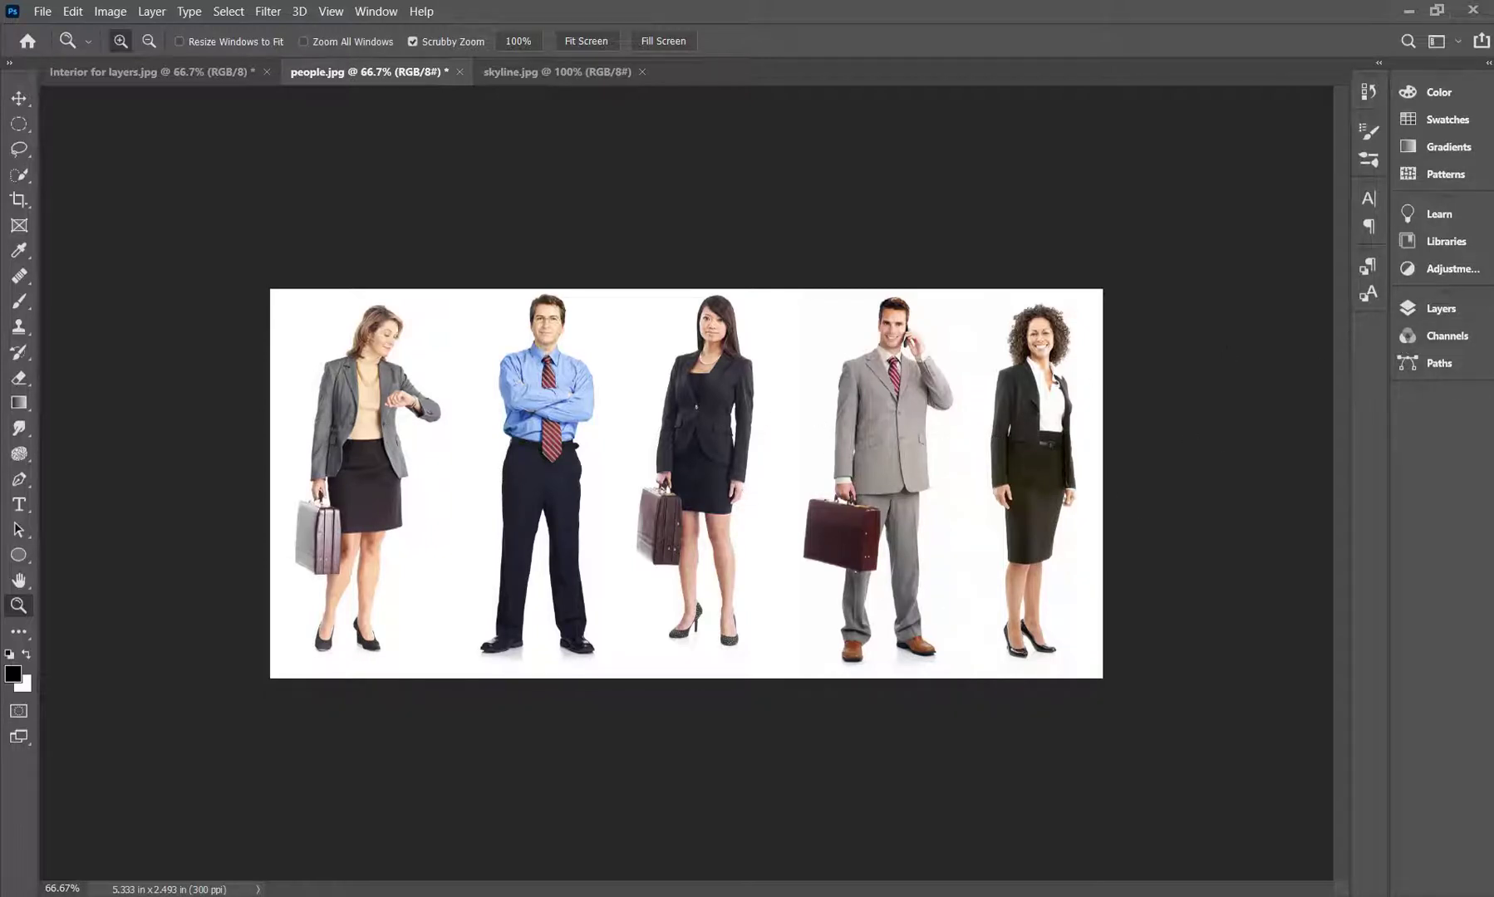
{"action": "left_click", "coordinate": [1444, 311]}
{"action": "left_click", "coordinate": [1353, 414]}
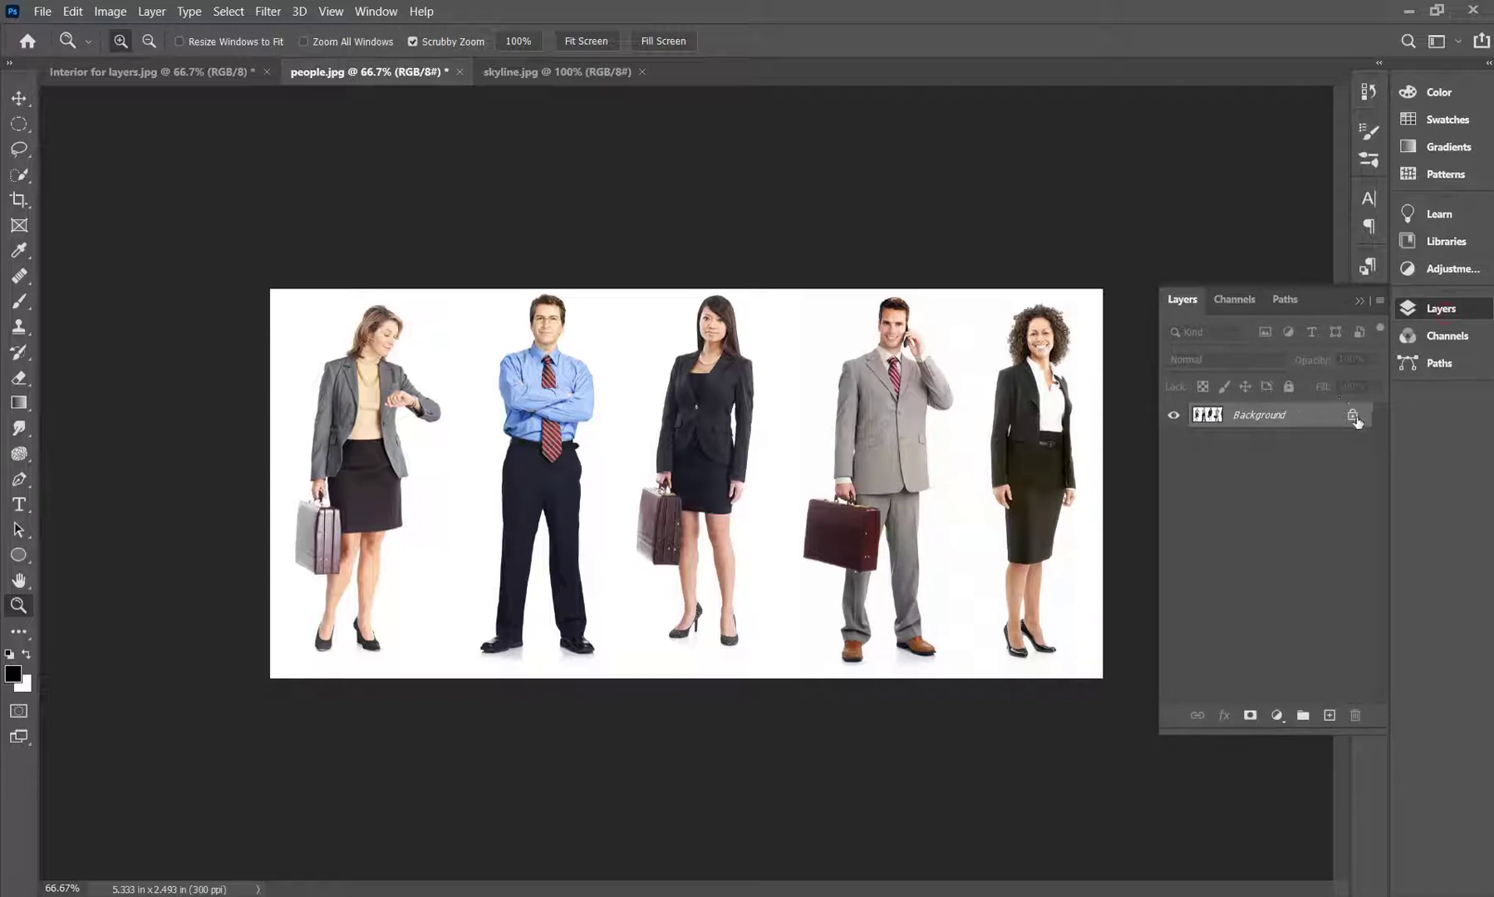
{"action": "left_click", "coordinate": [18, 98]}
{"action": "left_click_drag", "start_coordinate": [433, 366], "coordinate": [478, 387]}
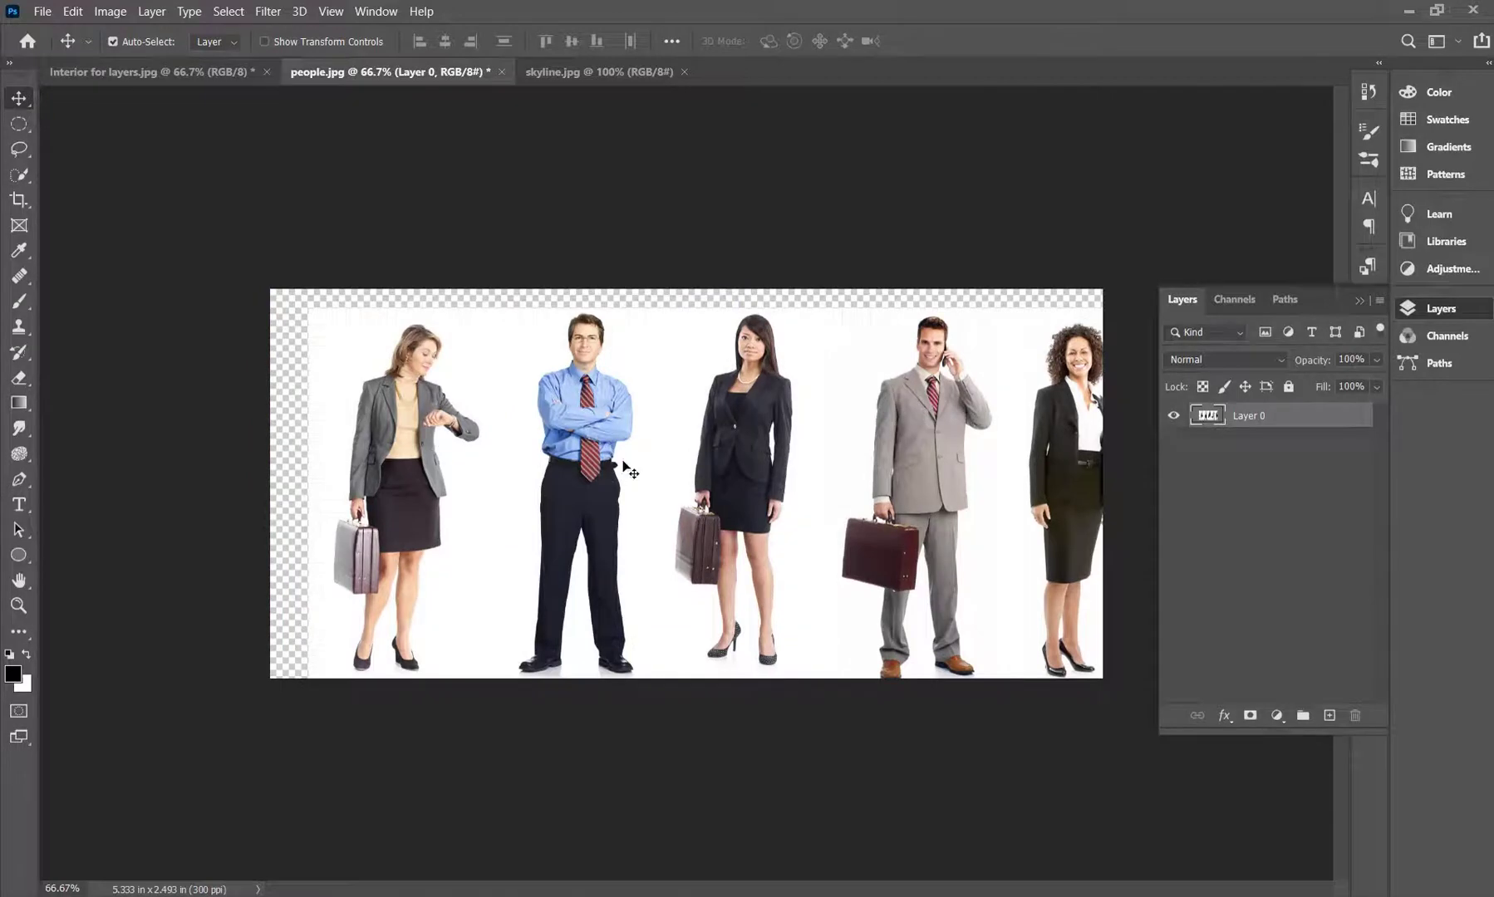
Step: Bring the people layer into the Interior for layers.jpg document and position it over the room
{"action": "left_click_drag", "start_coordinate": [625, 465], "coordinate": [645, 525]}
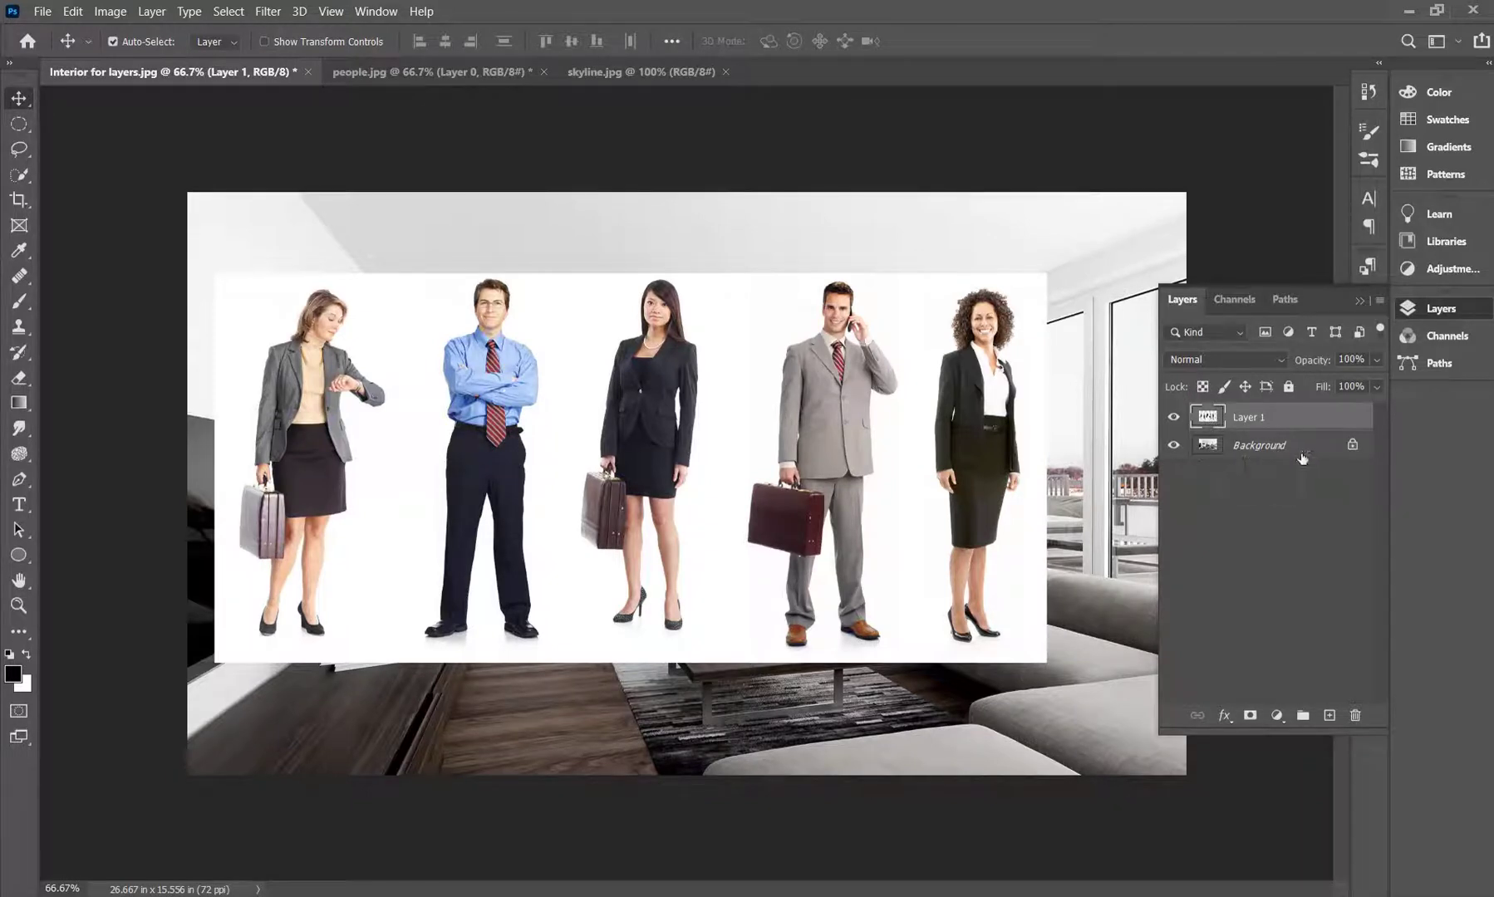
{"action": "left_click", "coordinate": [1359, 305]}
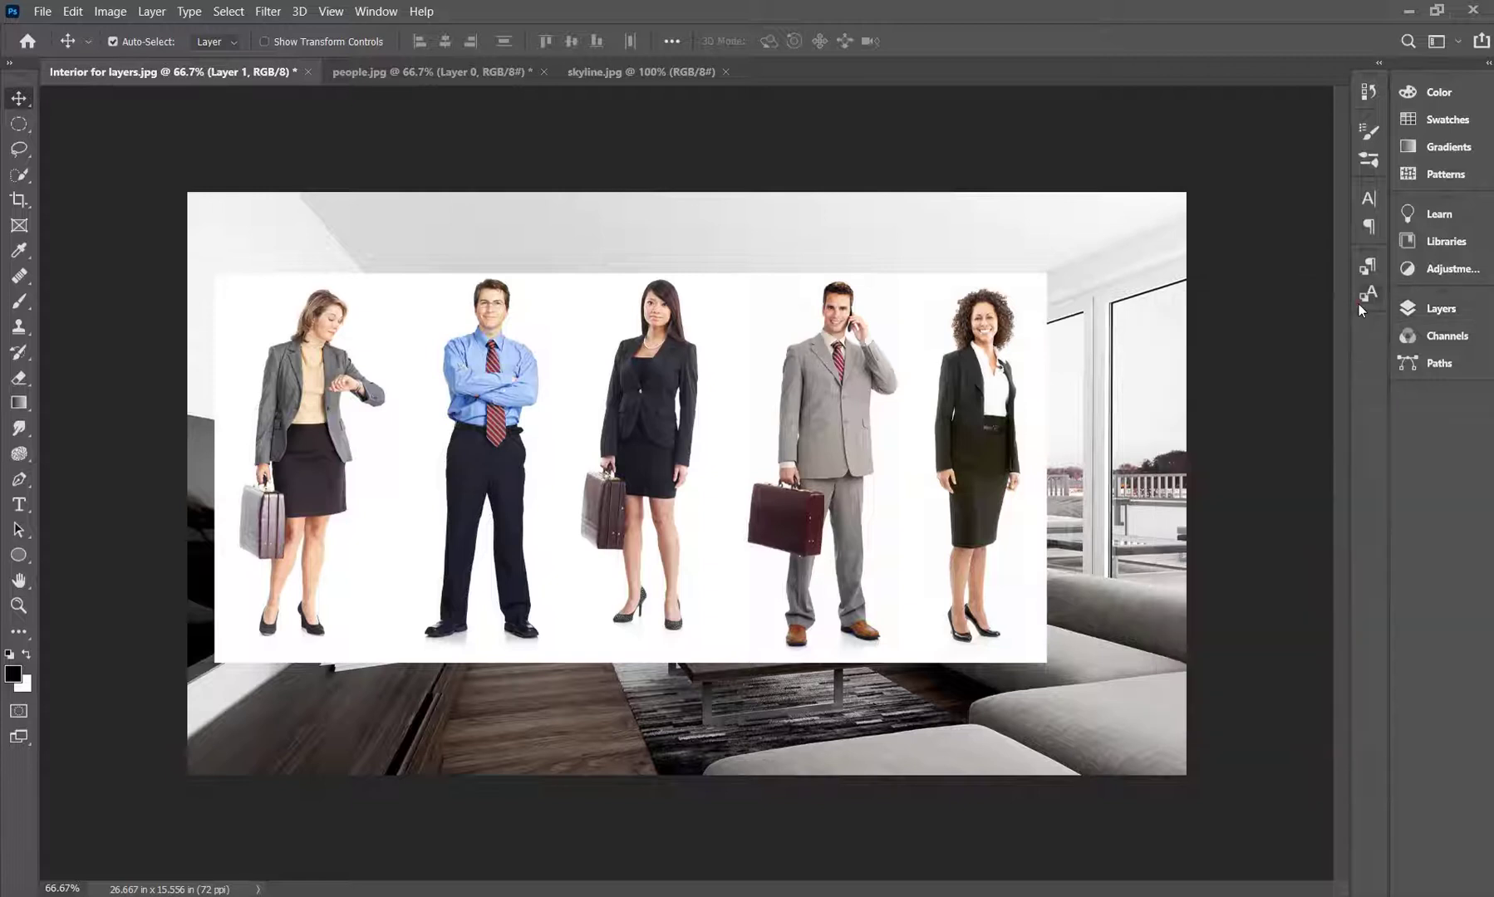
{"action": "left_click_drag", "start_coordinate": [616, 421], "coordinate": [686, 428]}
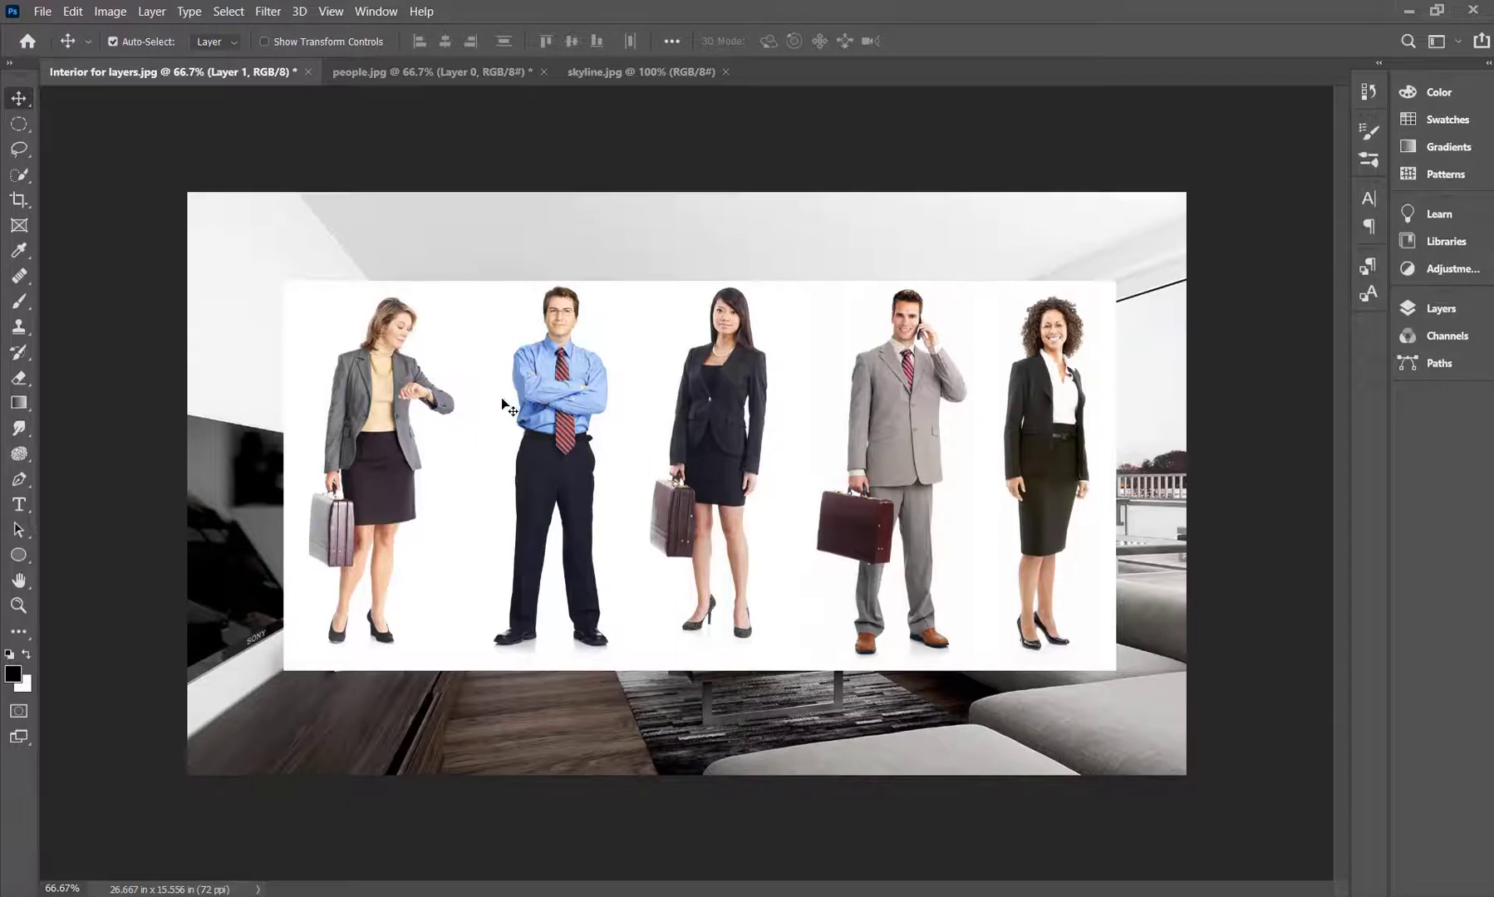
{"action": "left_click_drag", "start_coordinate": [501, 397], "coordinate": [539, 379]}
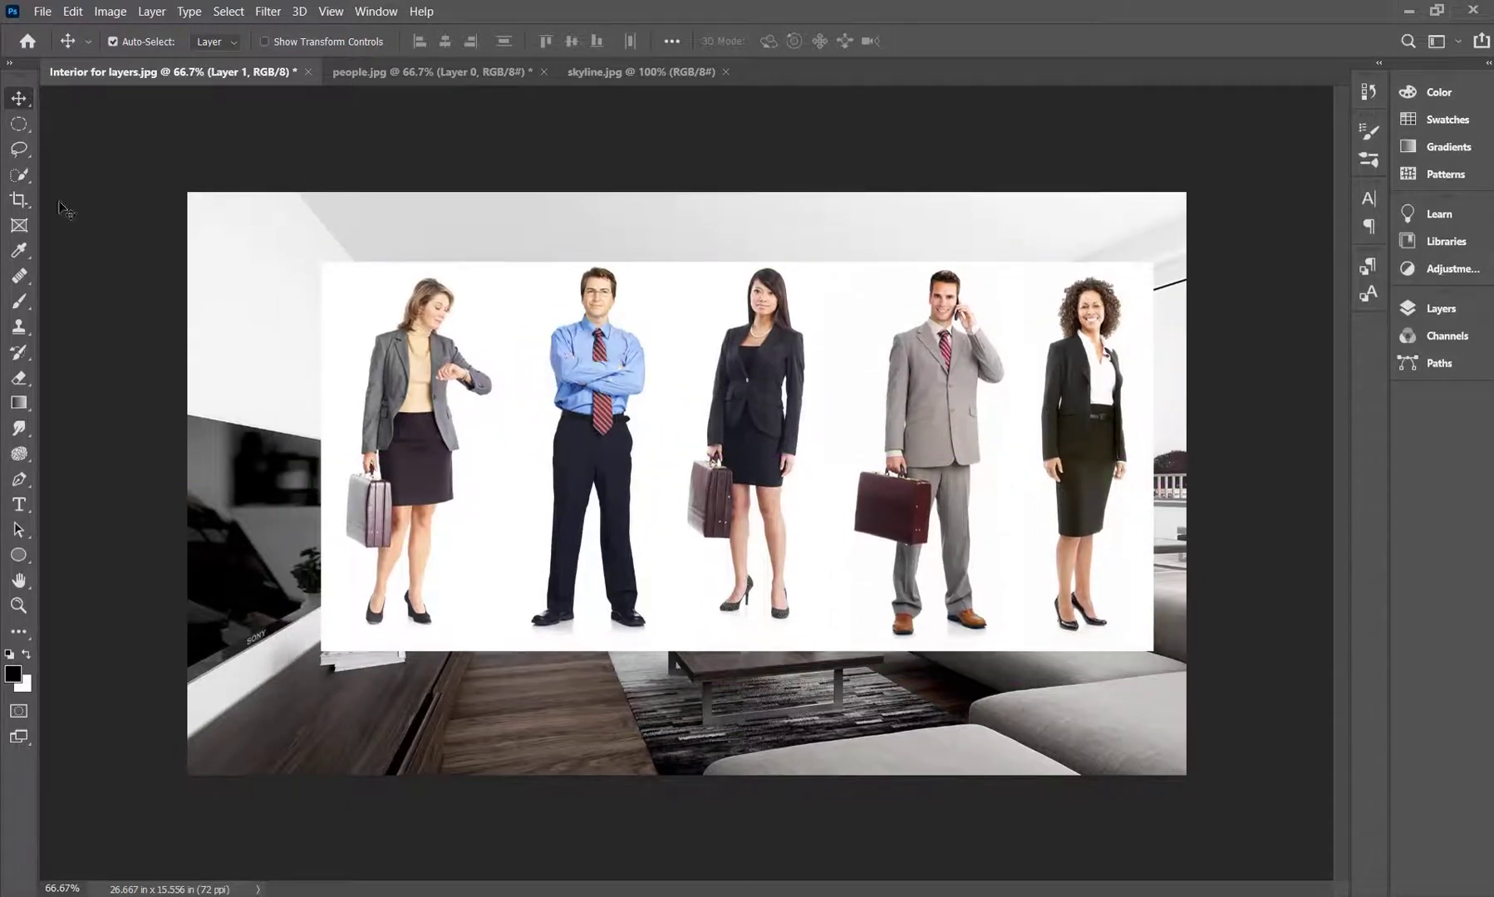
Step: Cut the woman checking her watch out of the people layer with a rectangular selection and paste her as a new layer
{"action": "left_click", "coordinate": [19, 127]}
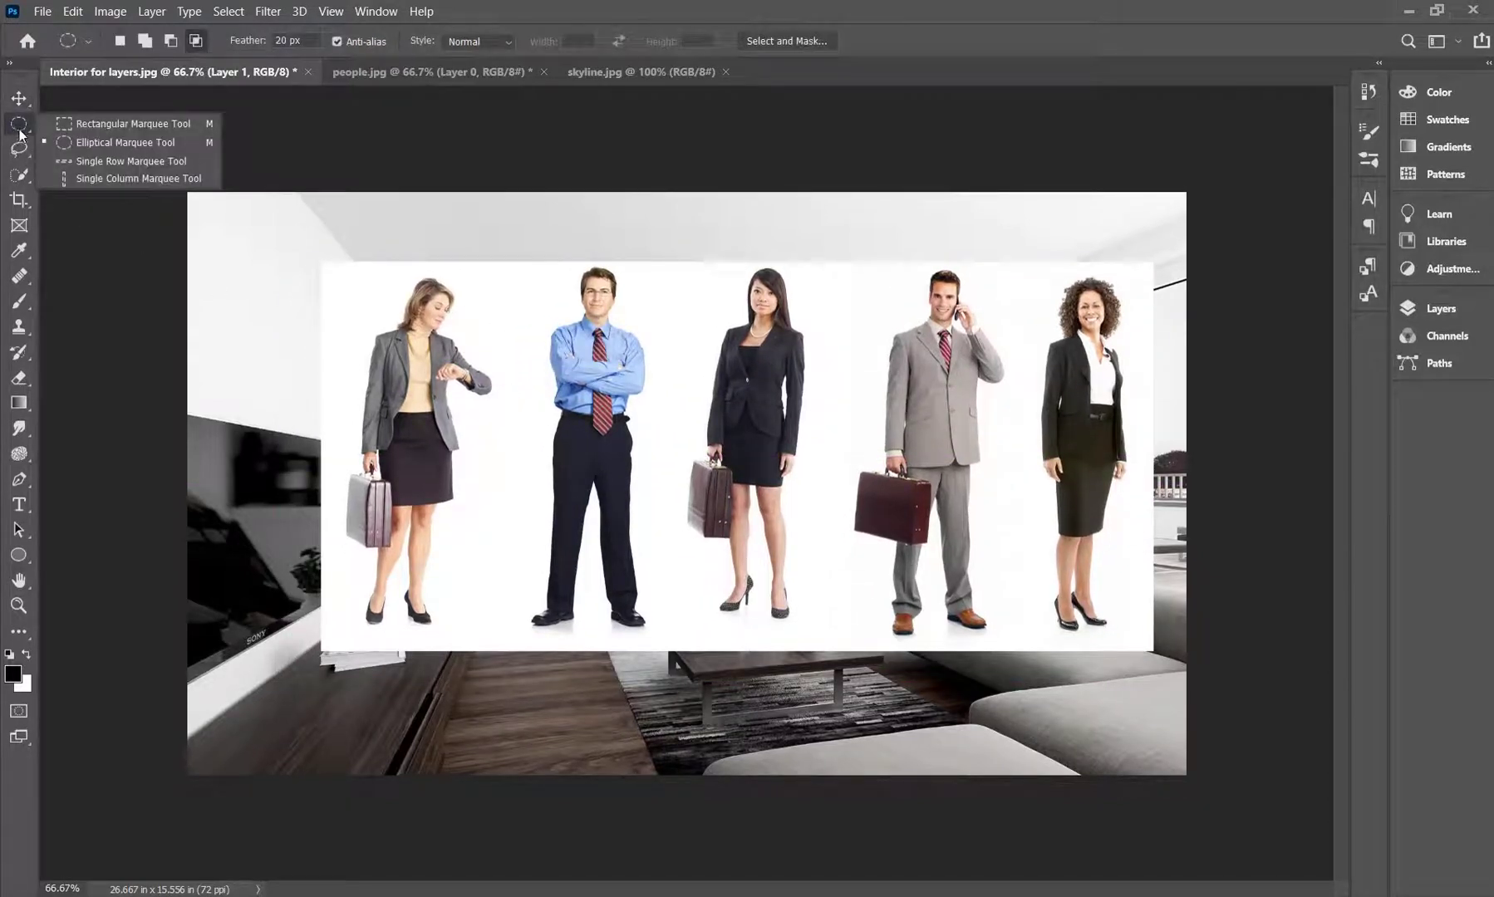
{"action": "left_click", "coordinate": [89, 126]}
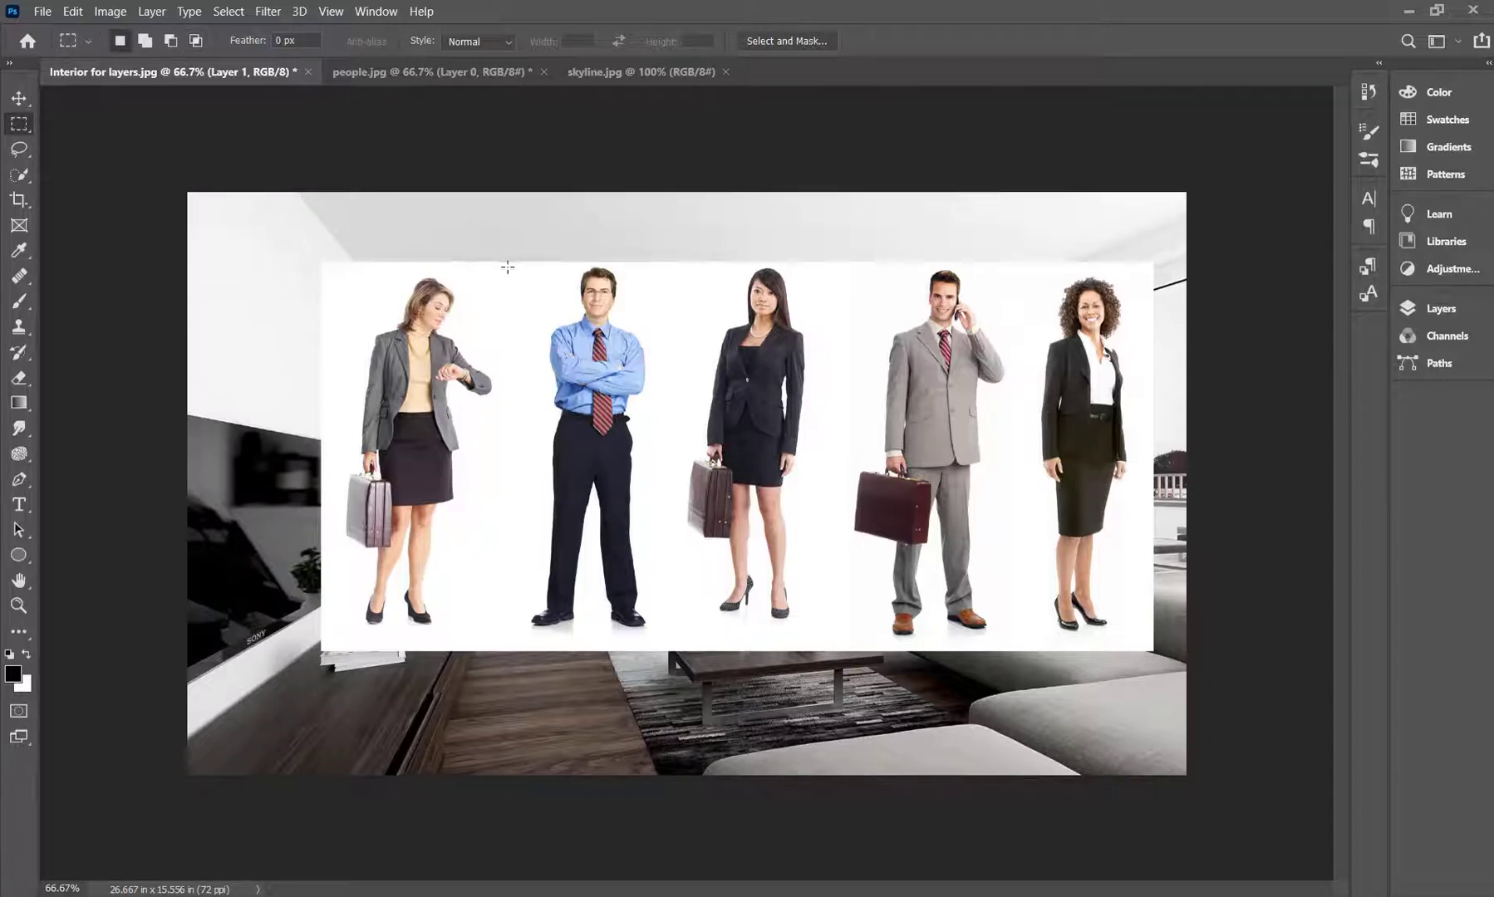
{"action": "left_click_drag", "start_coordinate": [502, 266], "coordinate": [336, 646]}
{"action": "key", "text": "ctrl+x"}
{"action": "key", "text": "ctrl+v"}
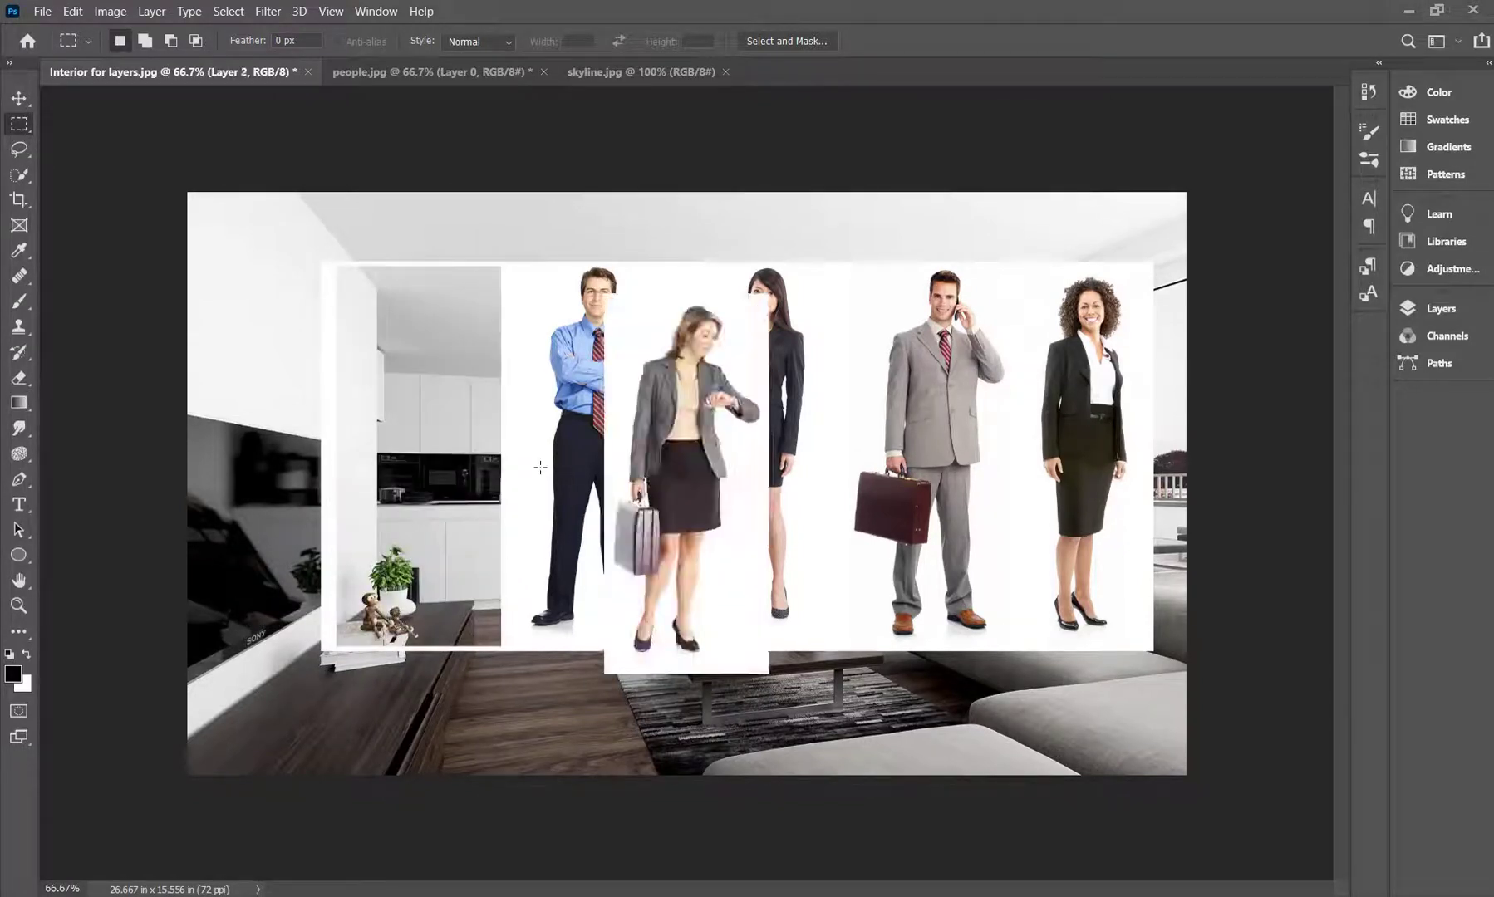
Step: Separate the two layers, moving the people layer to the room's upper right and the pasted woman in front of the kitchen
{"action": "key", "text": "v"}
{"action": "left_click_drag", "start_coordinate": [611, 424], "coordinate": [992, 397]}
{"action": "left_click_drag", "start_coordinate": [977, 296], "coordinate": [1108, 299]}
{"action": "left_click_drag", "start_coordinate": [358, 531], "coordinate": [629, 548]}
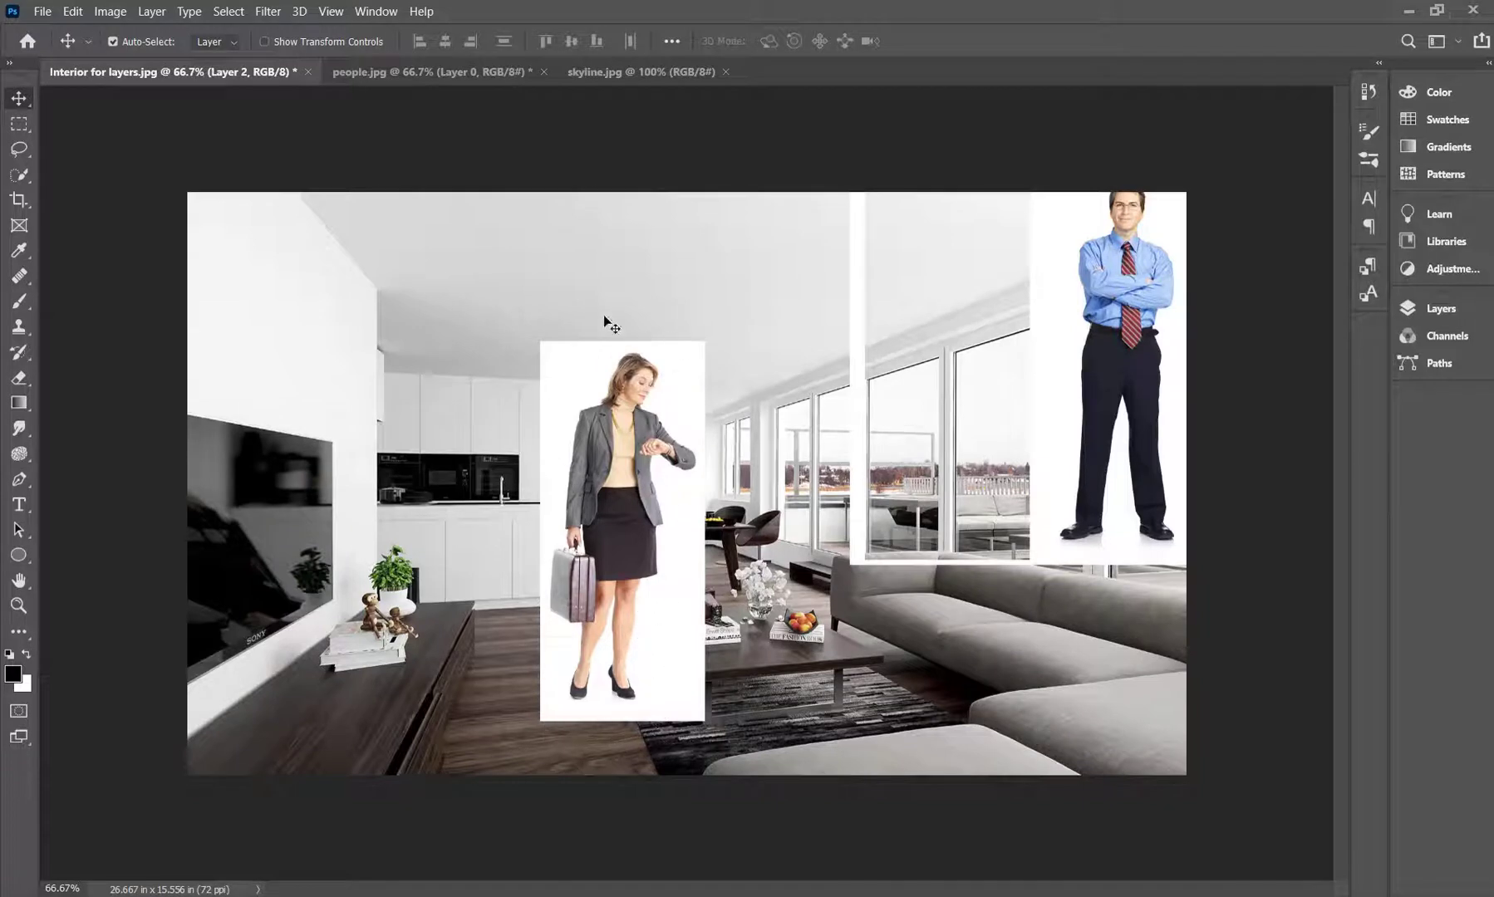
Step: Draw an elliptical selection around the pasted woman with a 20 px feather, and deselect it with the Rectangular Marquee active
{"action": "left_click", "coordinate": [18, 124]}
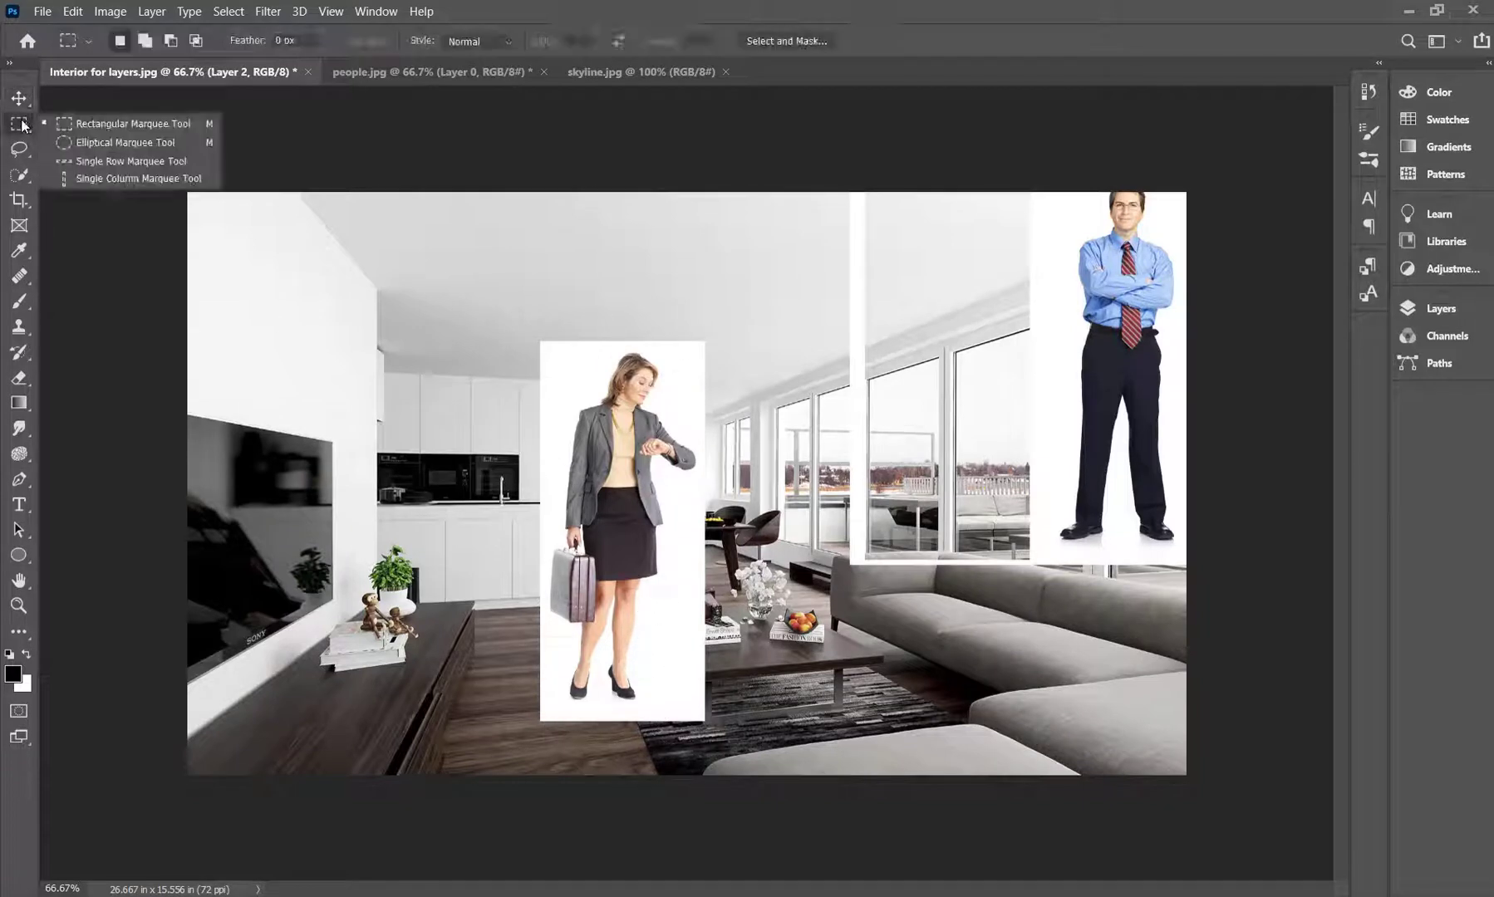
{"action": "left_click", "coordinate": [129, 144]}
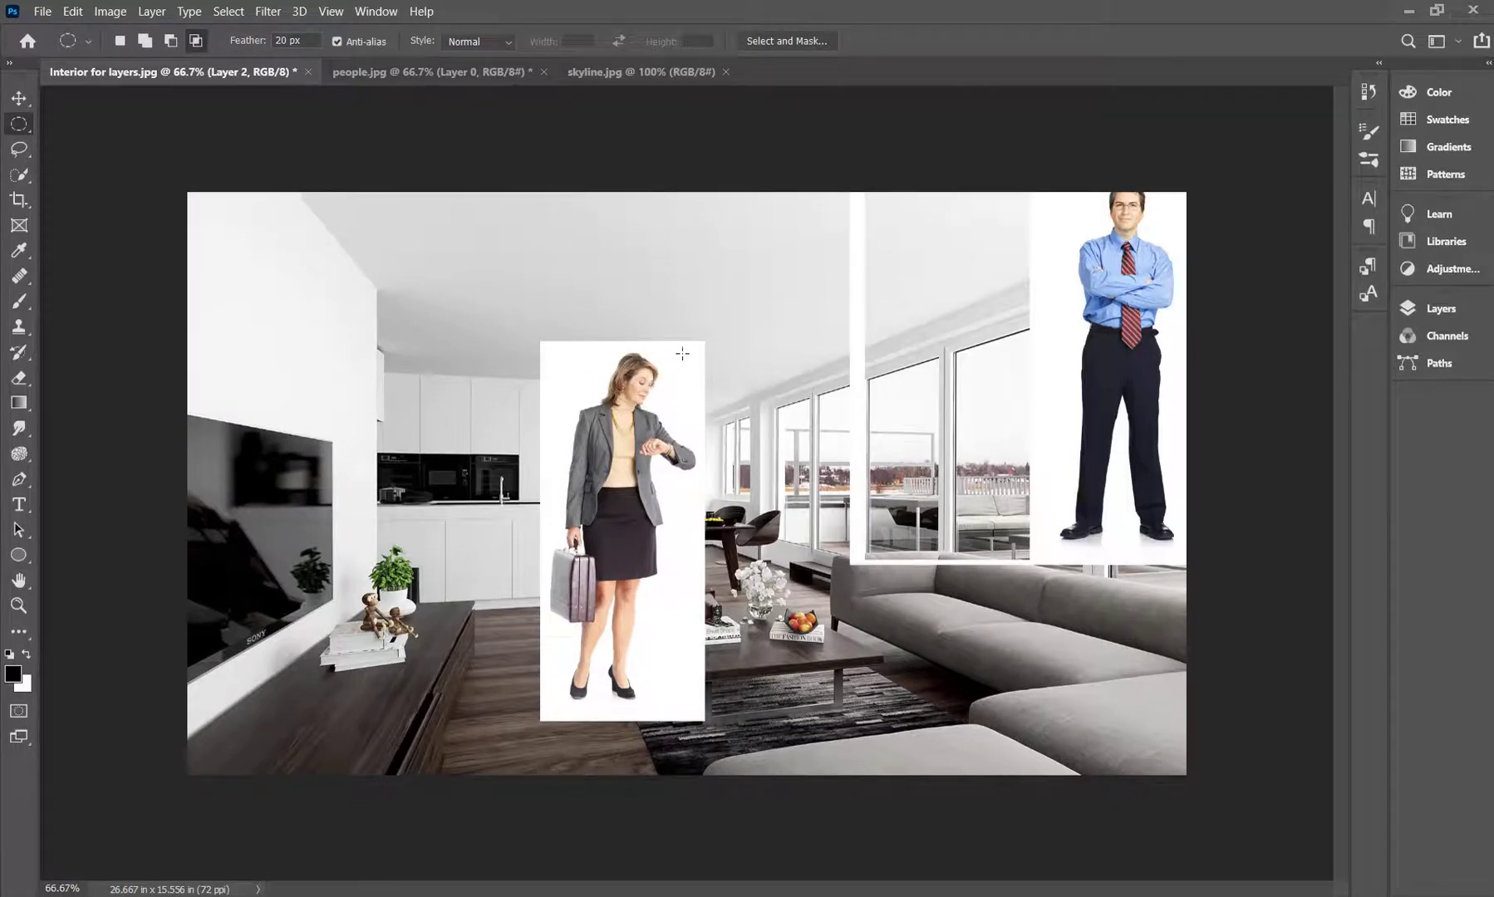
{"action": "left_click_drag", "start_coordinate": [691, 334], "coordinate": [529, 732]}
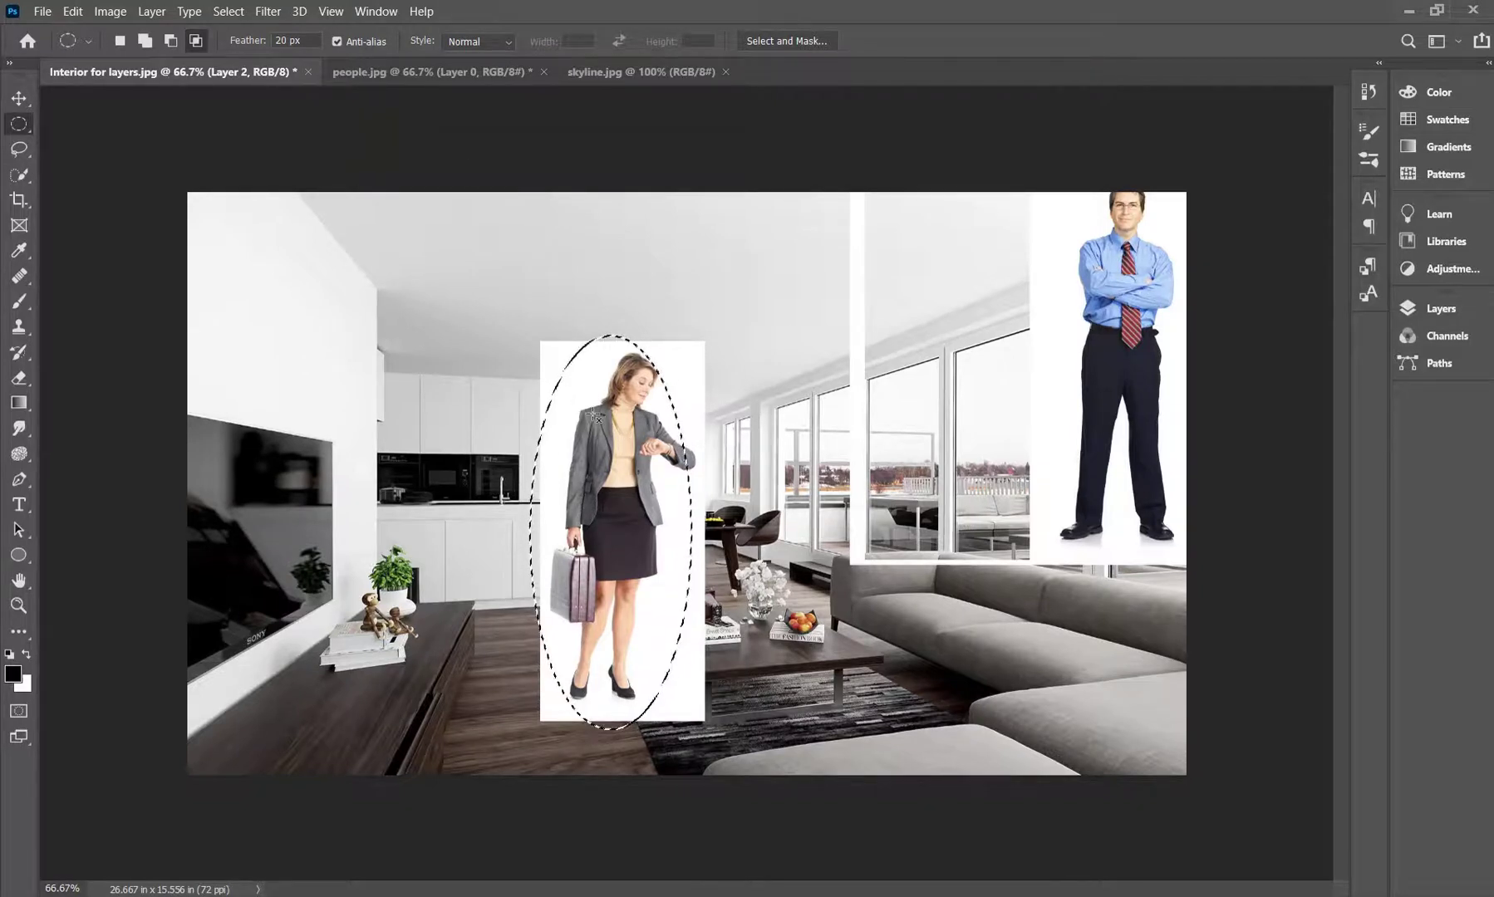
{"action": "right_click", "coordinate": [20, 124]}
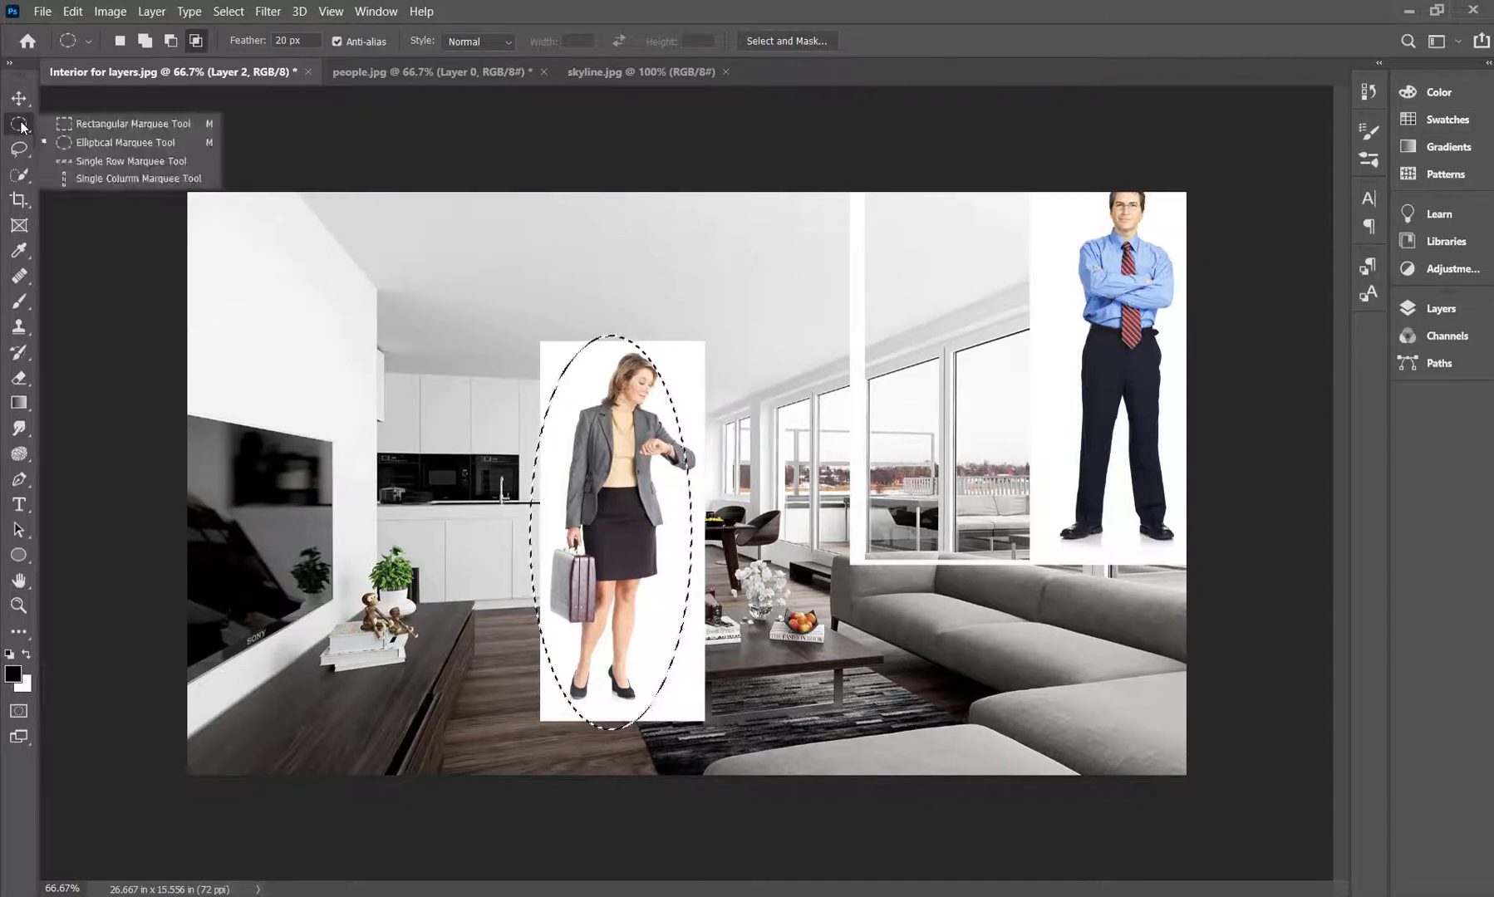
{"action": "left_click", "coordinate": [84, 123]}
{"action": "key", "text": "ctrl+d"}
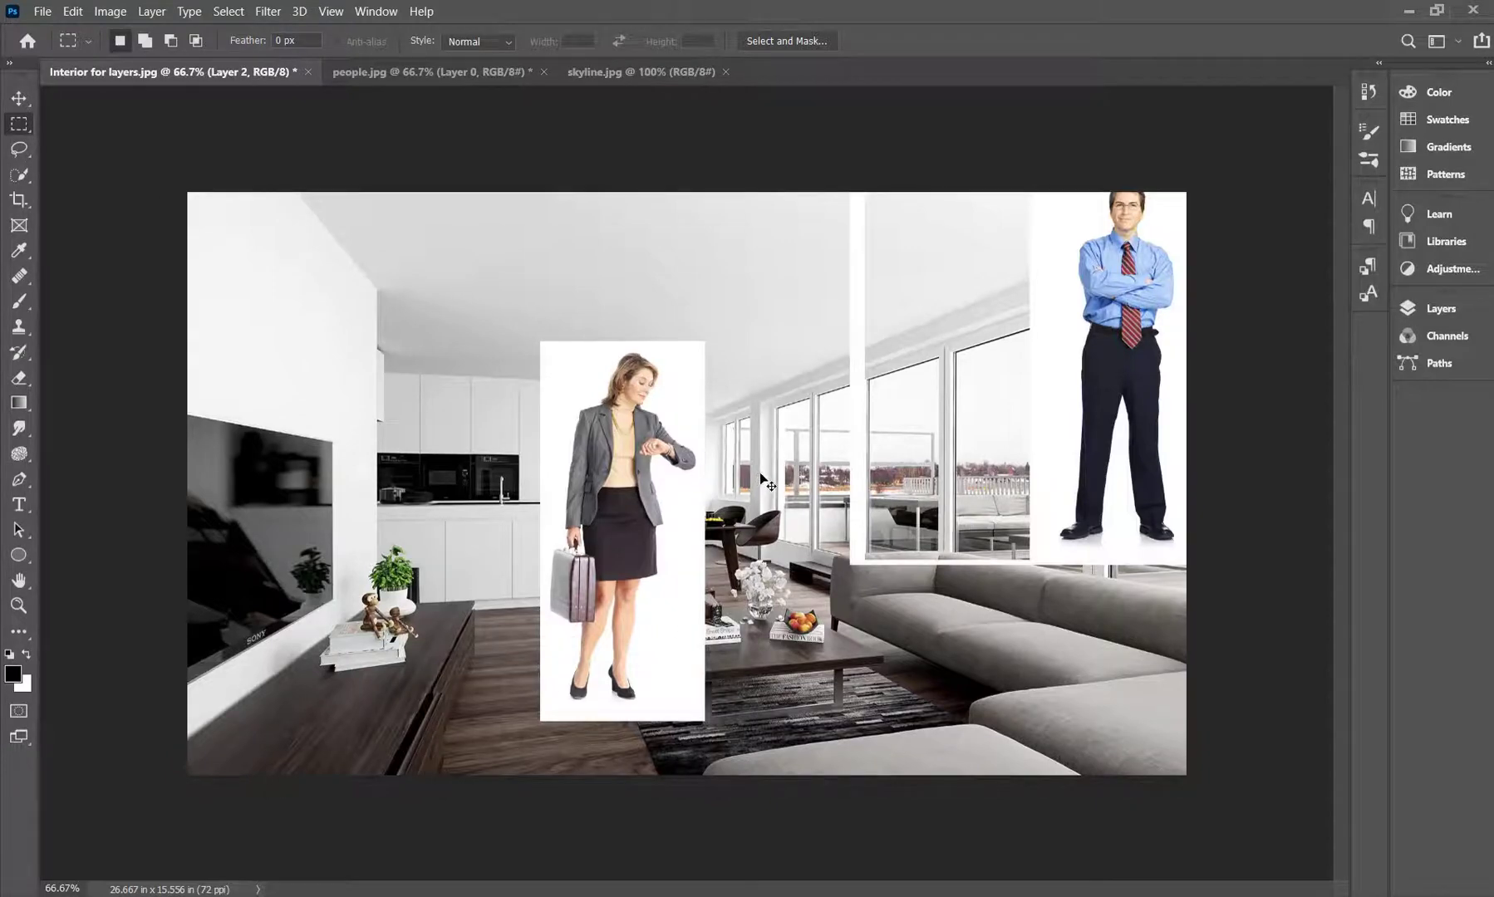
Step: Undo the layer moves and the cut and paste of the woman checking her watch
{"action": "key", "text": "ctrl+z"}
{"action": "key", "text": "ctrl+z"}
{"action": "key", "text": "ctrl+z"}
{"action": "key", "text": "ctrl+z"}
{"action": "key", "text": "ctrl+z"}
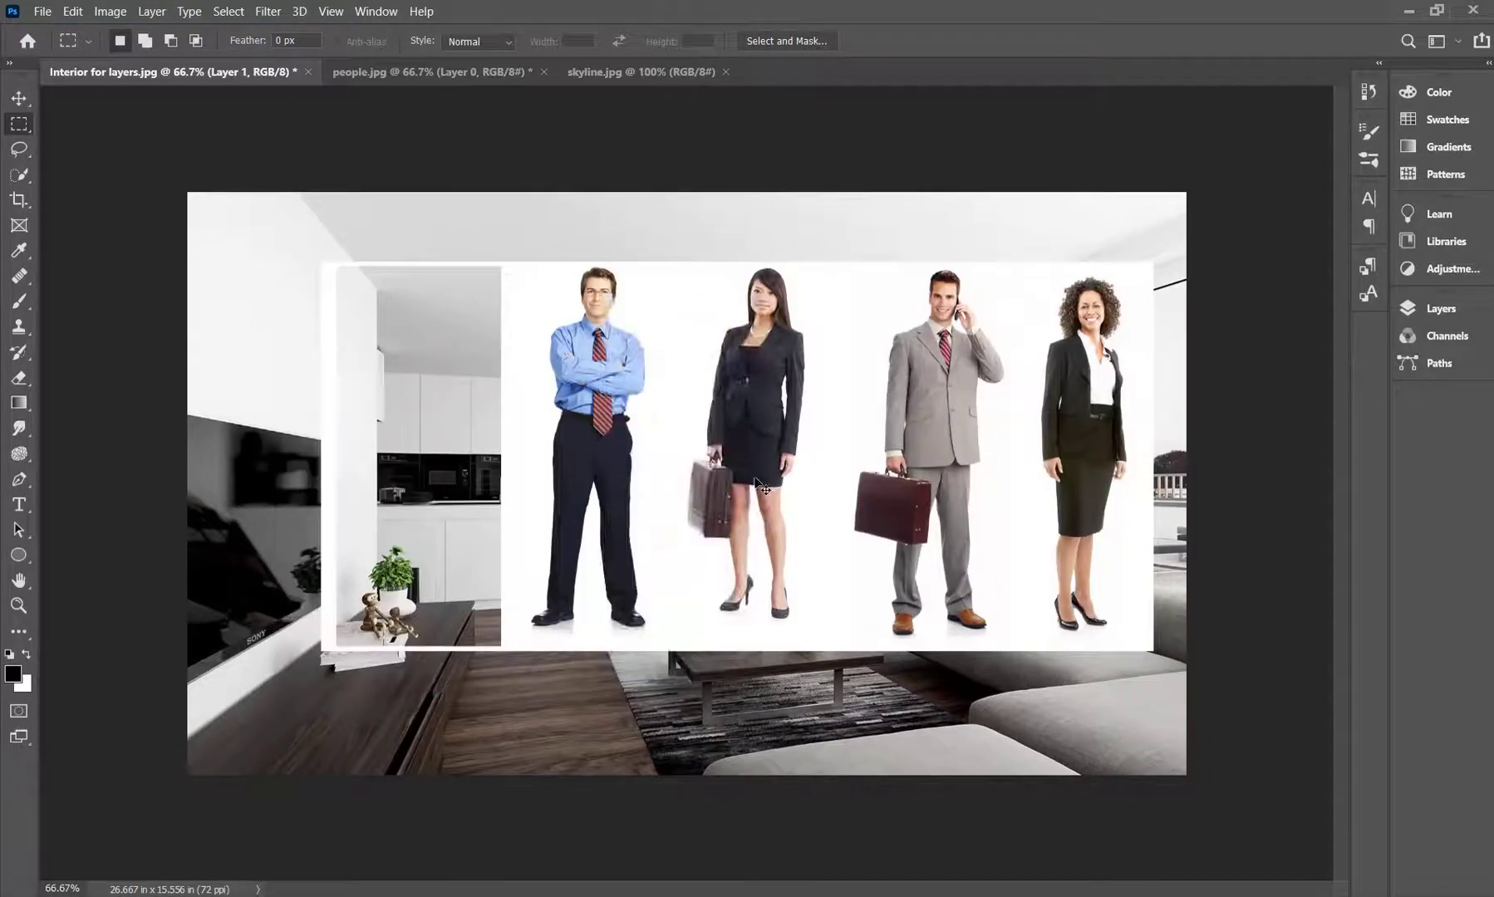
Step: Move the restored people layer slightly down and left over the room
{"action": "left_click", "coordinate": [18, 97]}
{"action": "left_click_drag", "start_coordinate": [838, 387], "coordinate": [806, 414]}
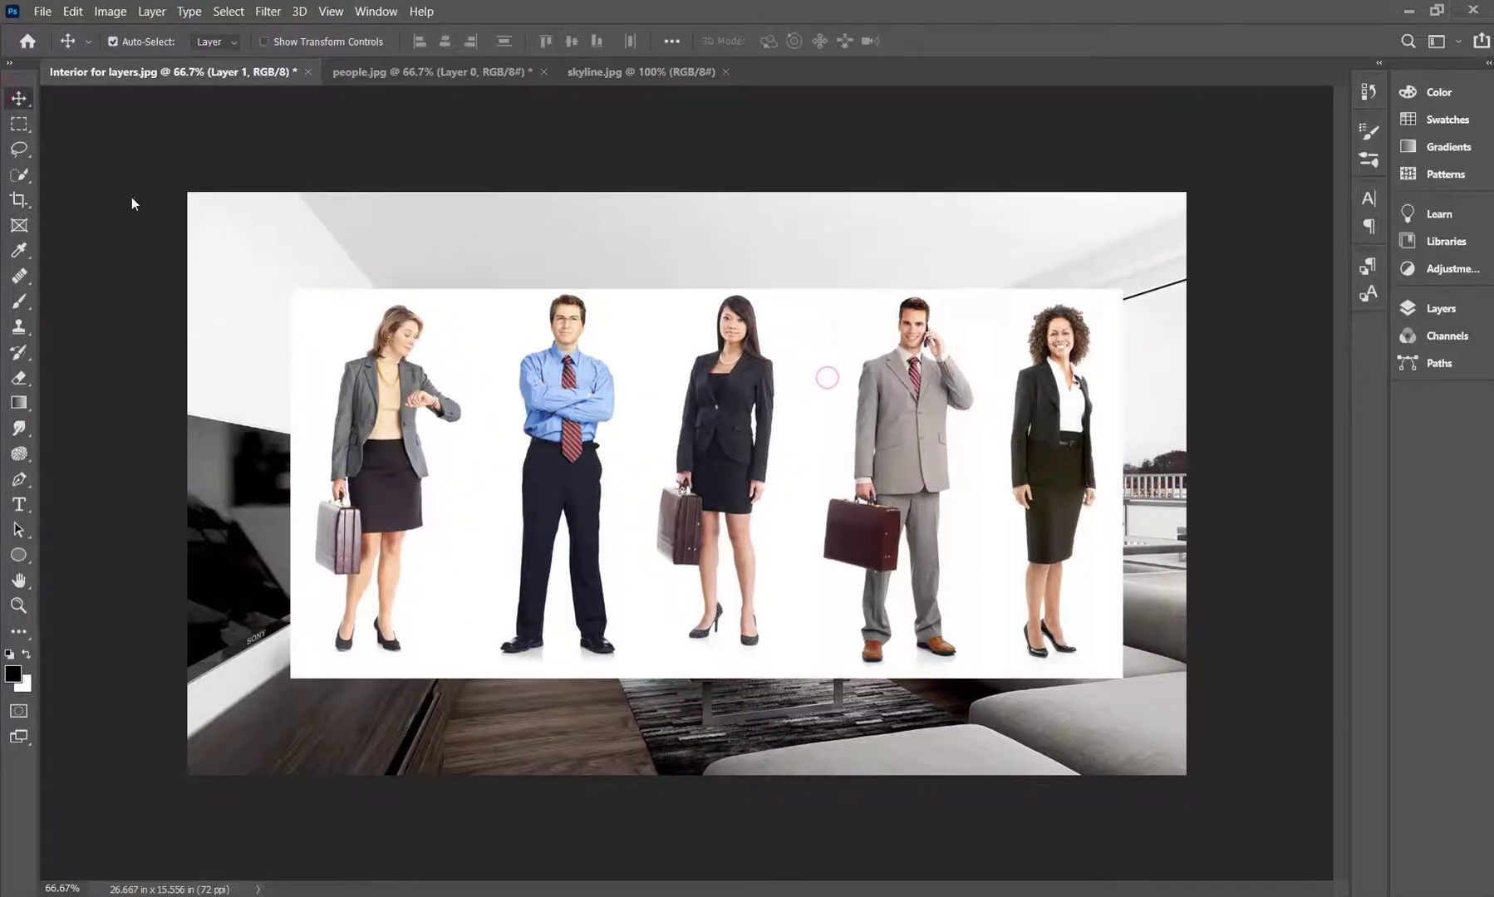
Step: Select the woman checking her watch with a rectangular marquee and add the man in the blue shirt, about 5.1 × 10.1 in
{"action": "left_click", "coordinate": [18, 124]}
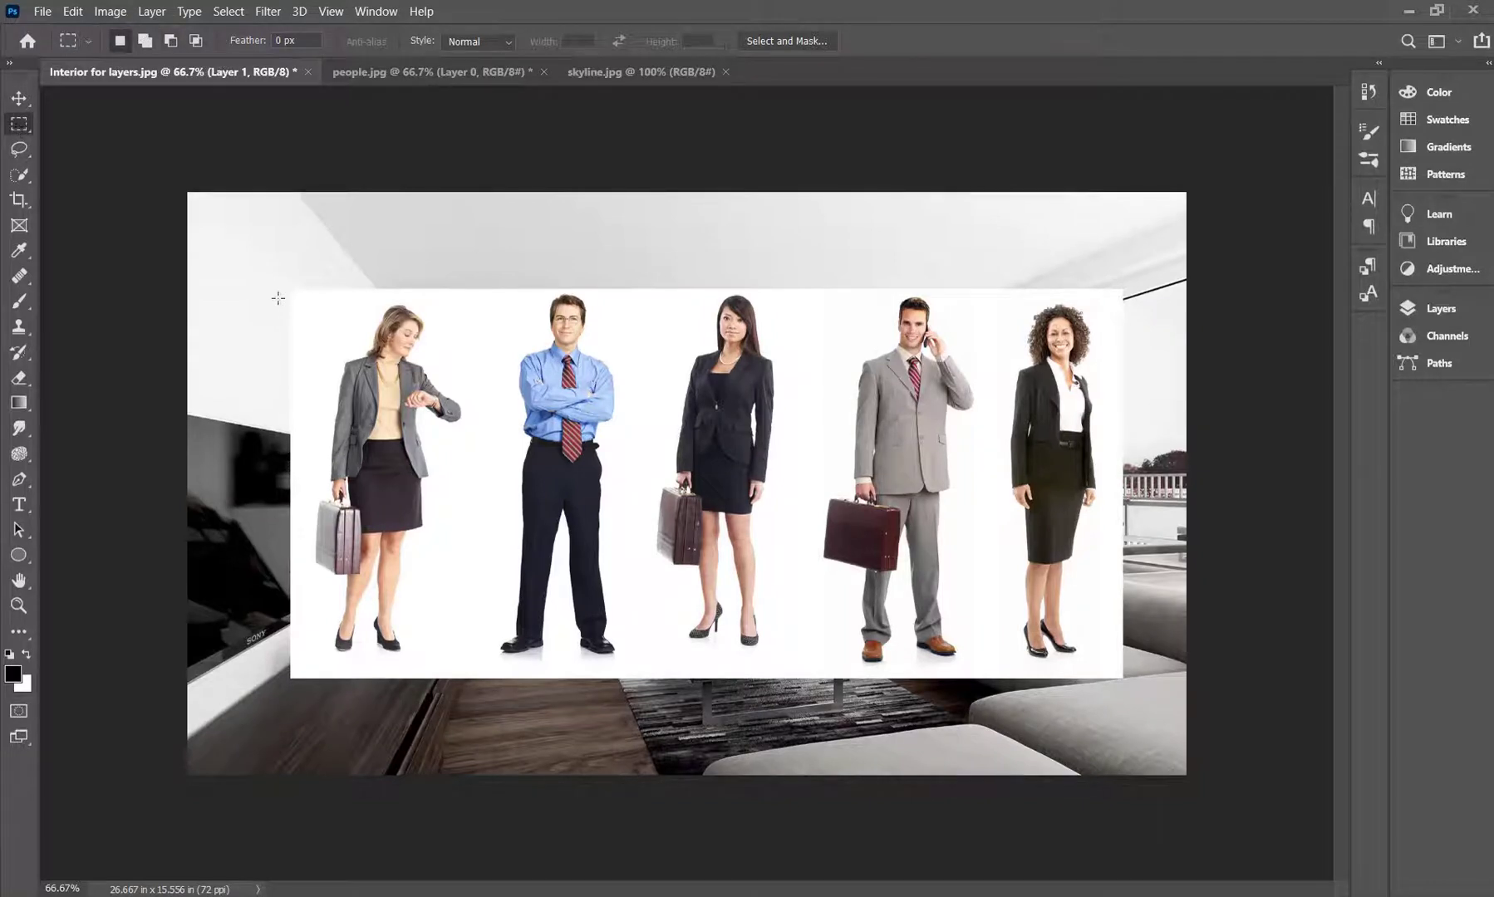
{"action": "left_click_drag", "start_coordinate": [397, 384], "coordinate": [473, 663]}
{"action": "left_click", "coordinate": [145, 42]}
{"action": "left_click_drag", "start_coordinate": [643, 291], "coordinate": [456, 673]}
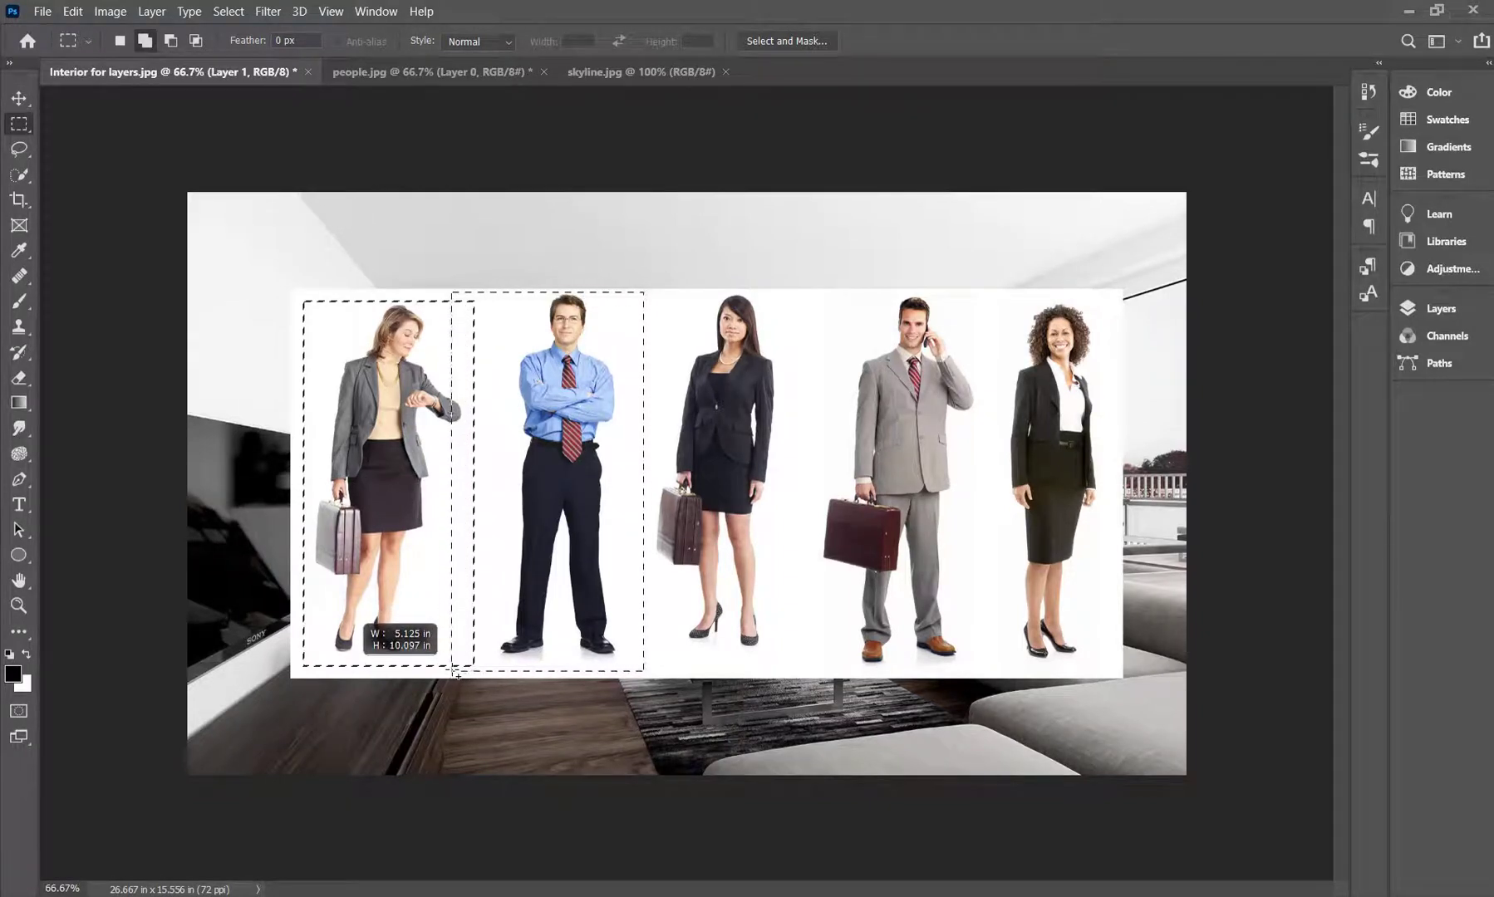
{"action": "left_click_drag", "start_coordinate": [456, 675], "coordinate": [454, 677]}
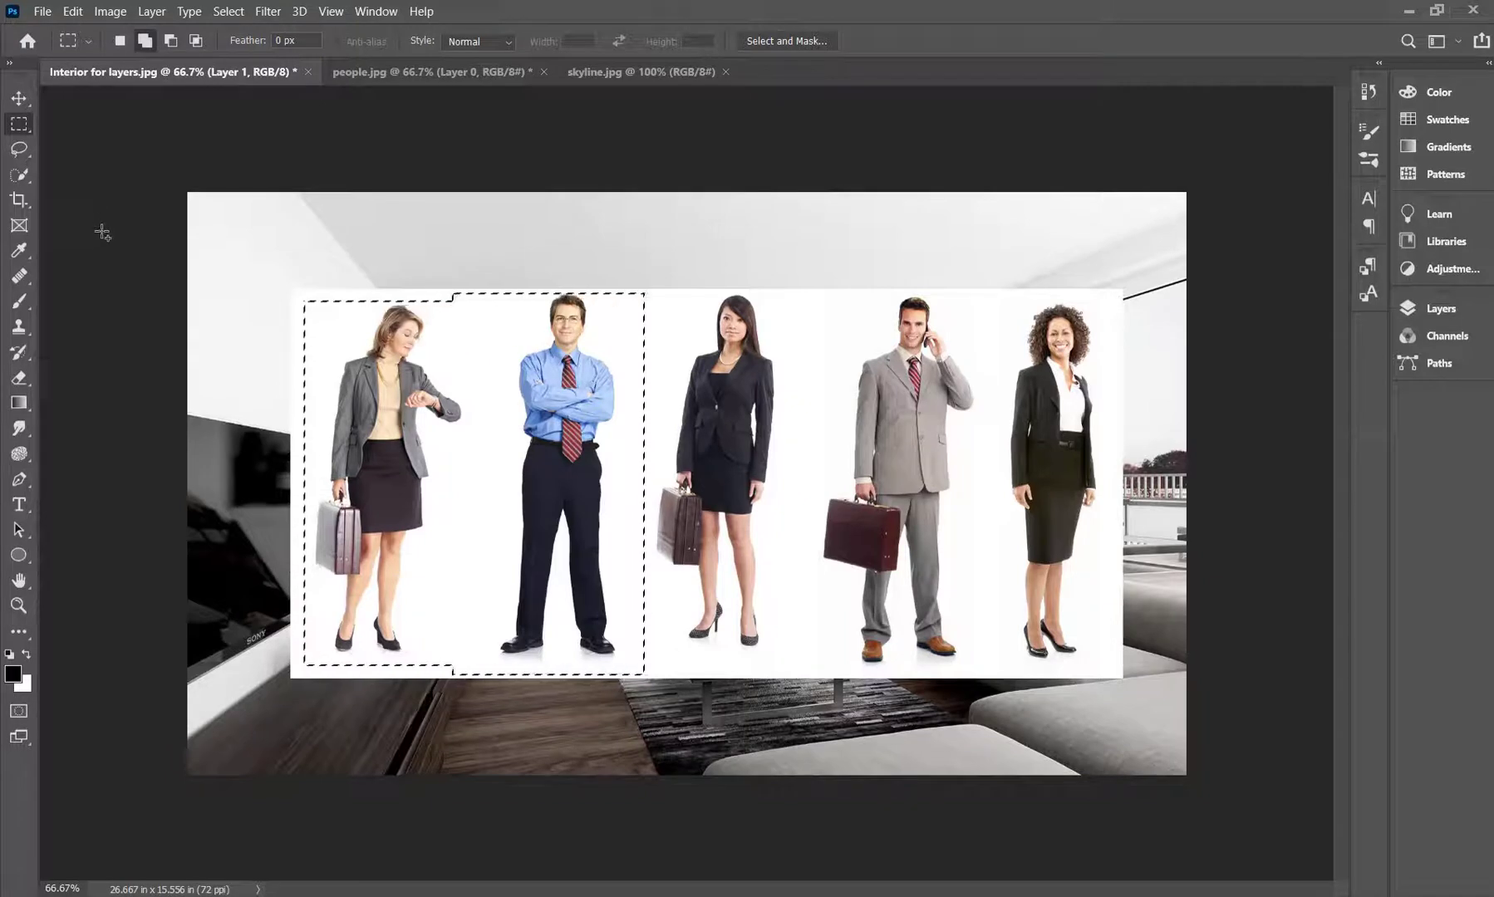
Step: Subtract the man in the blue shirt and a small corner by the woman's feet from the rectangular selection
{"action": "left_click", "coordinate": [171, 40]}
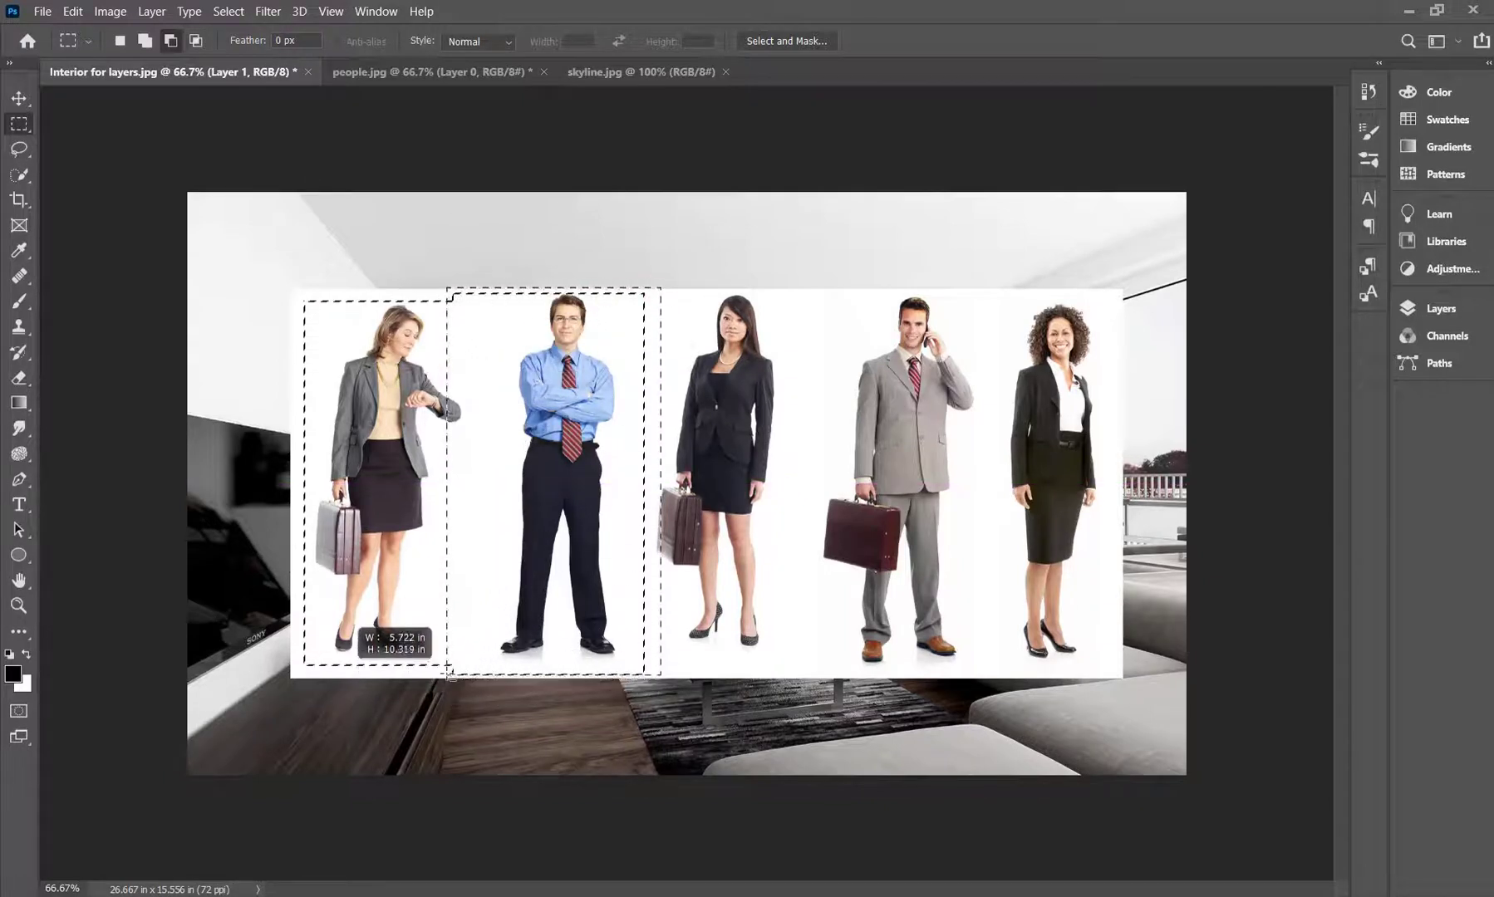
{"action": "left_click_drag", "start_coordinate": [449, 674], "coordinate": [448, 669]}
{"action": "left_click_drag", "start_coordinate": [699, 657], "coordinate": [428, 688]}
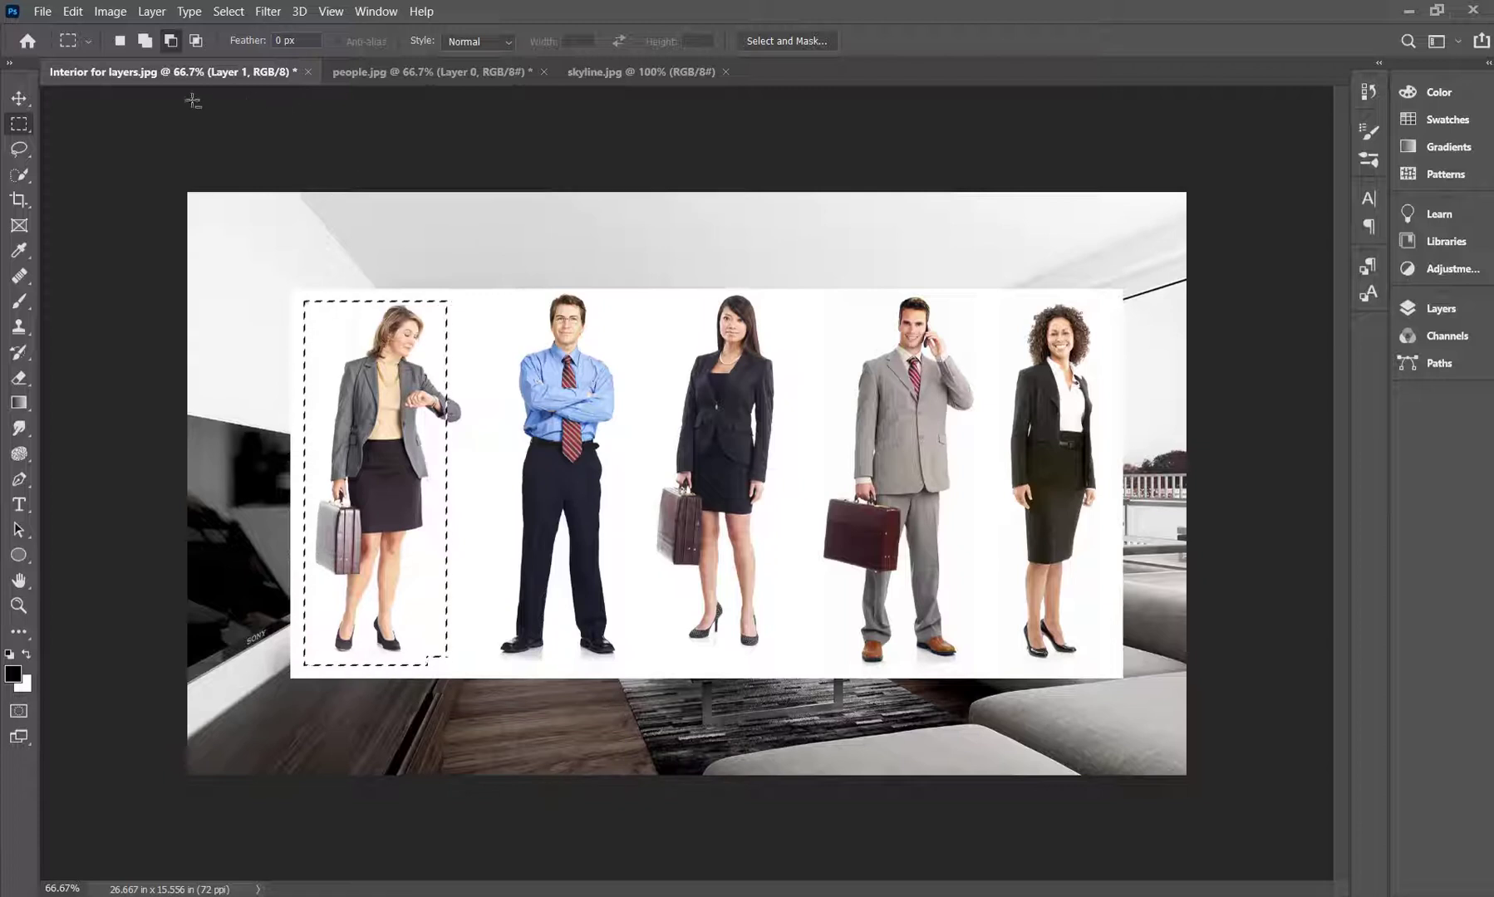
Step: Intersect the selection with rectangles around the woman's head to narrow it, and clear the selection
{"action": "left_click", "coordinate": [196, 42]}
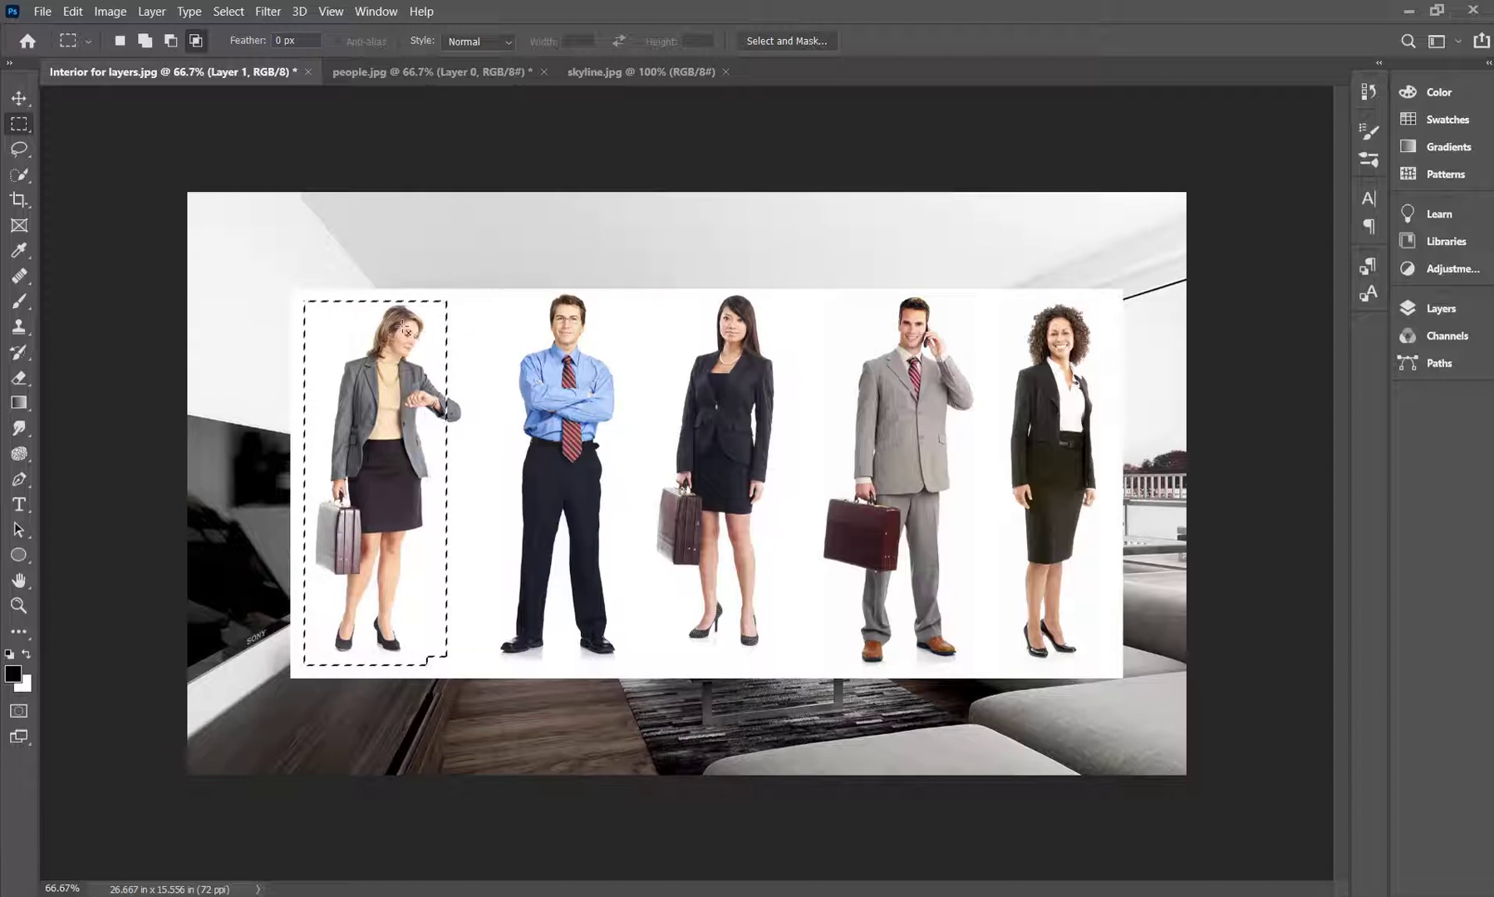
{"action": "left_click_drag", "start_coordinate": [406, 334], "coordinate": [301, 365]}
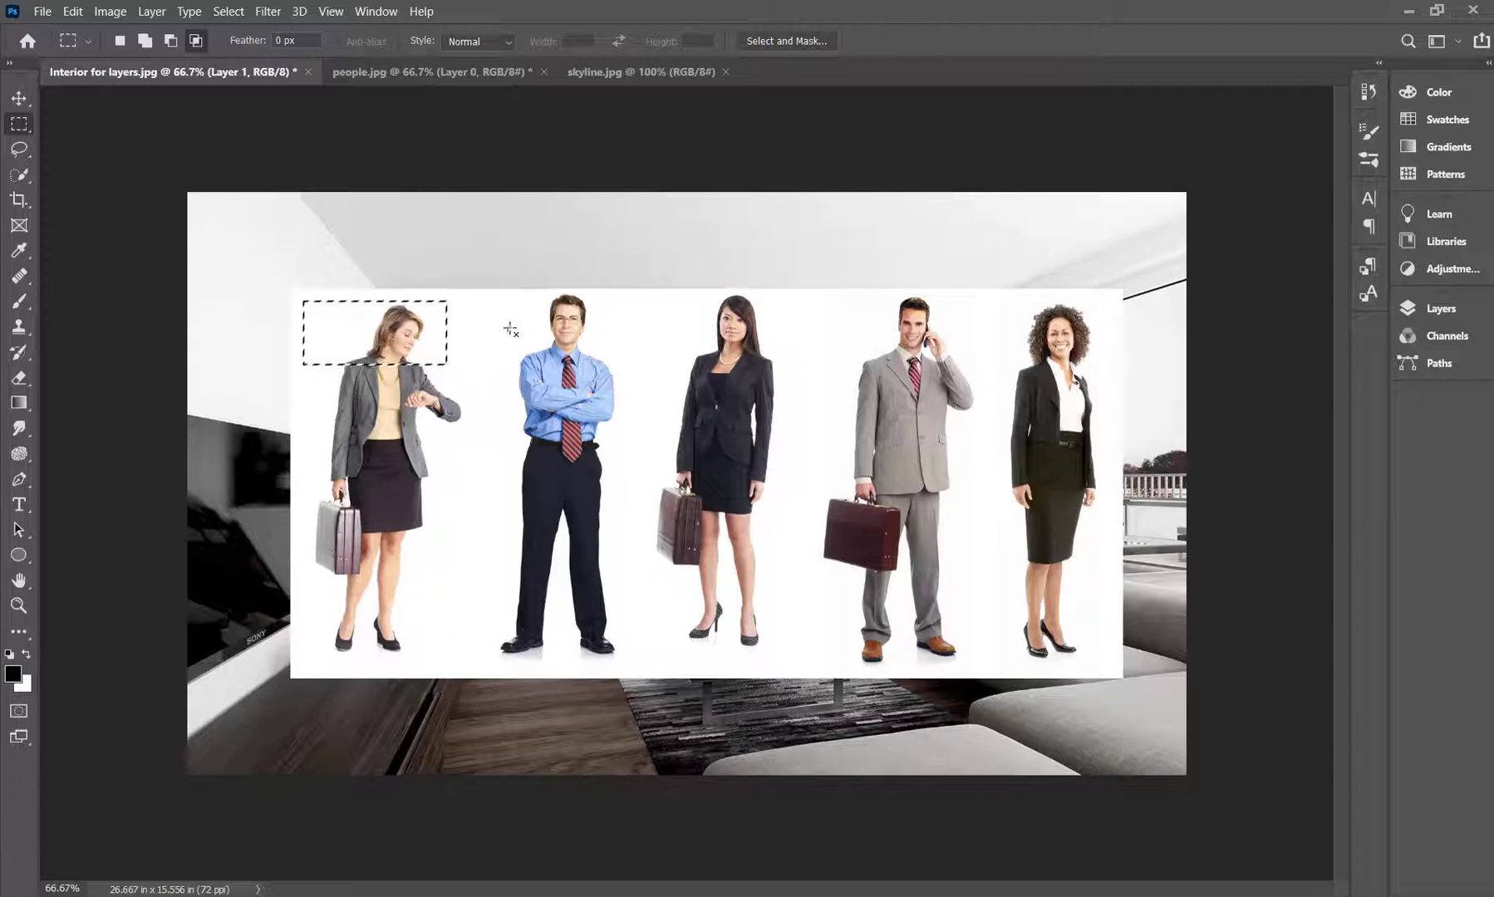
{"action": "left_click_drag", "start_coordinate": [508, 326], "coordinate": [345, 427]}
{"action": "left_click_drag", "start_coordinate": [462, 321], "coordinate": [378, 341]}
{"action": "left_click", "coordinate": [479, 377]}
Step: Trace a freehand Lasso selection around the woman checking her watch, including her briefcase
{"action": "left_click", "coordinate": [17, 150]}
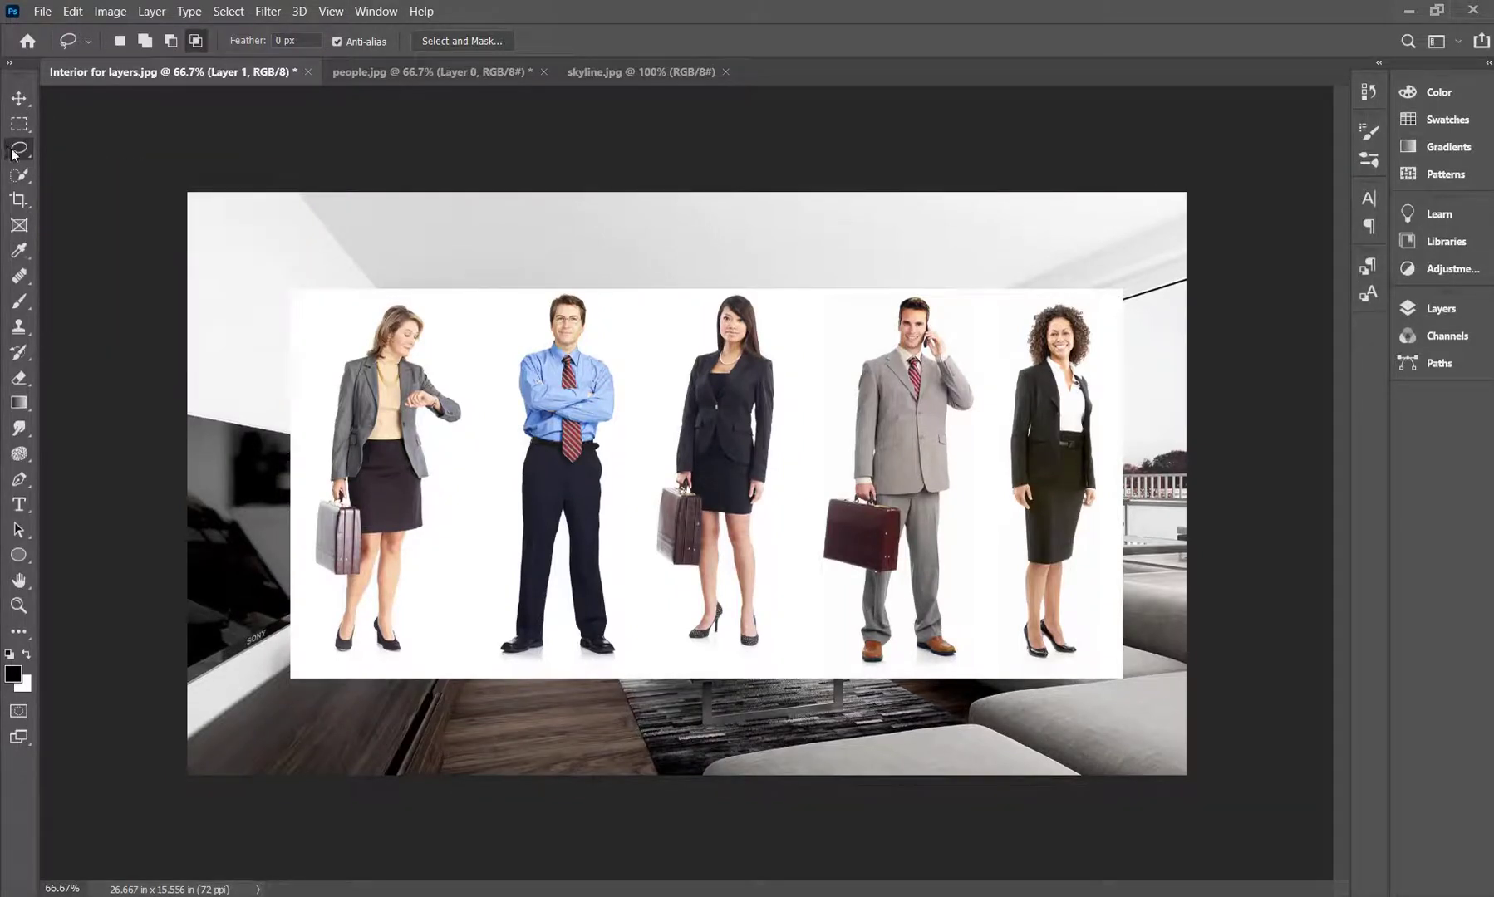
{"action": "right_click", "coordinate": [14, 155]}
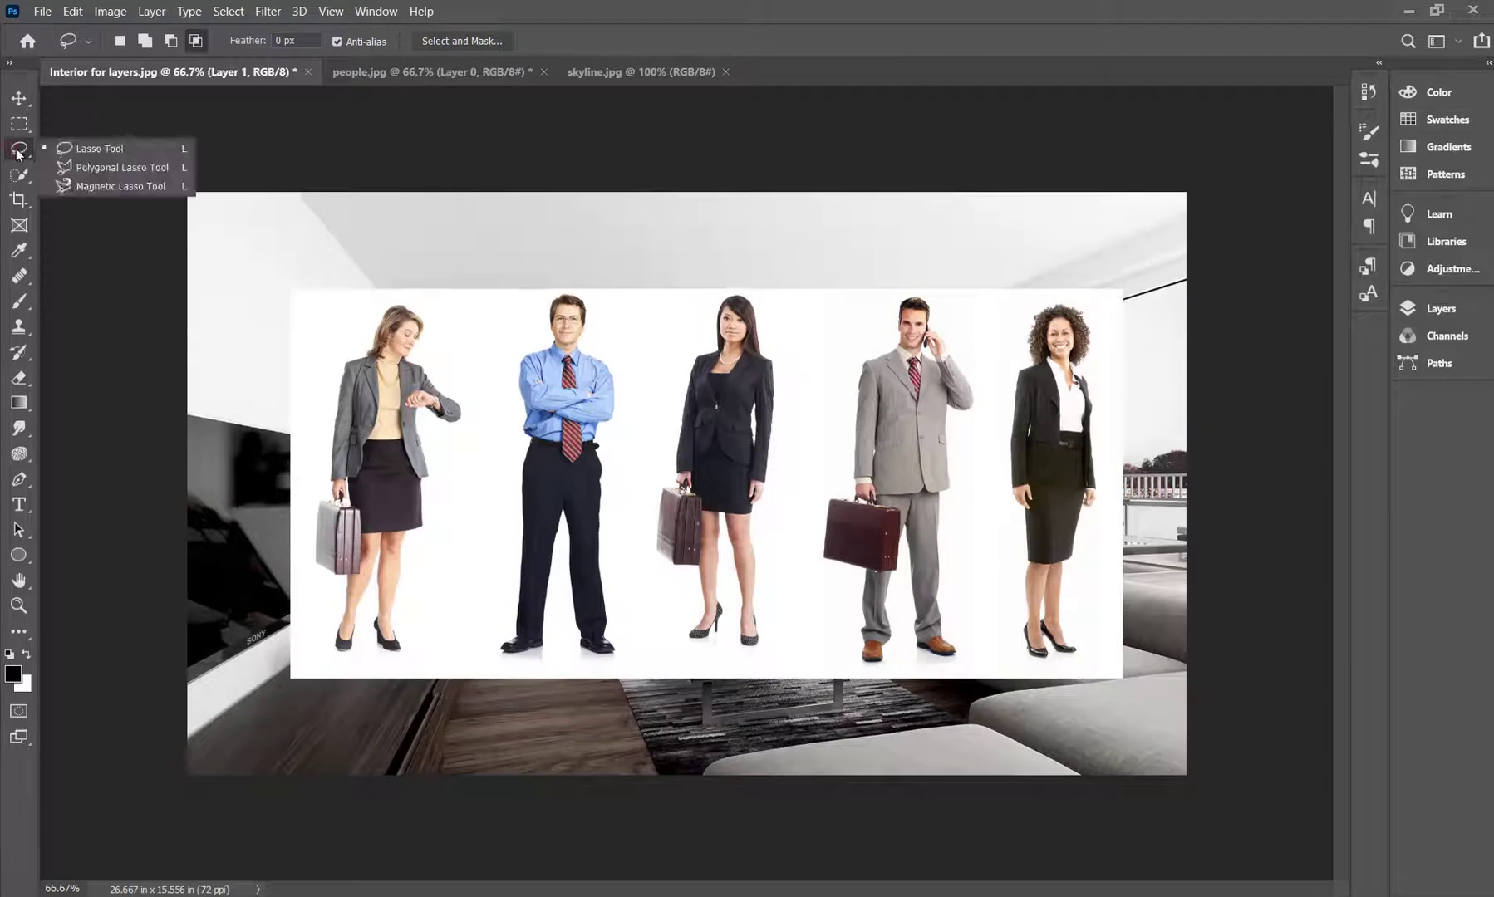
{"action": "left_click", "coordinate": [109, 149]}
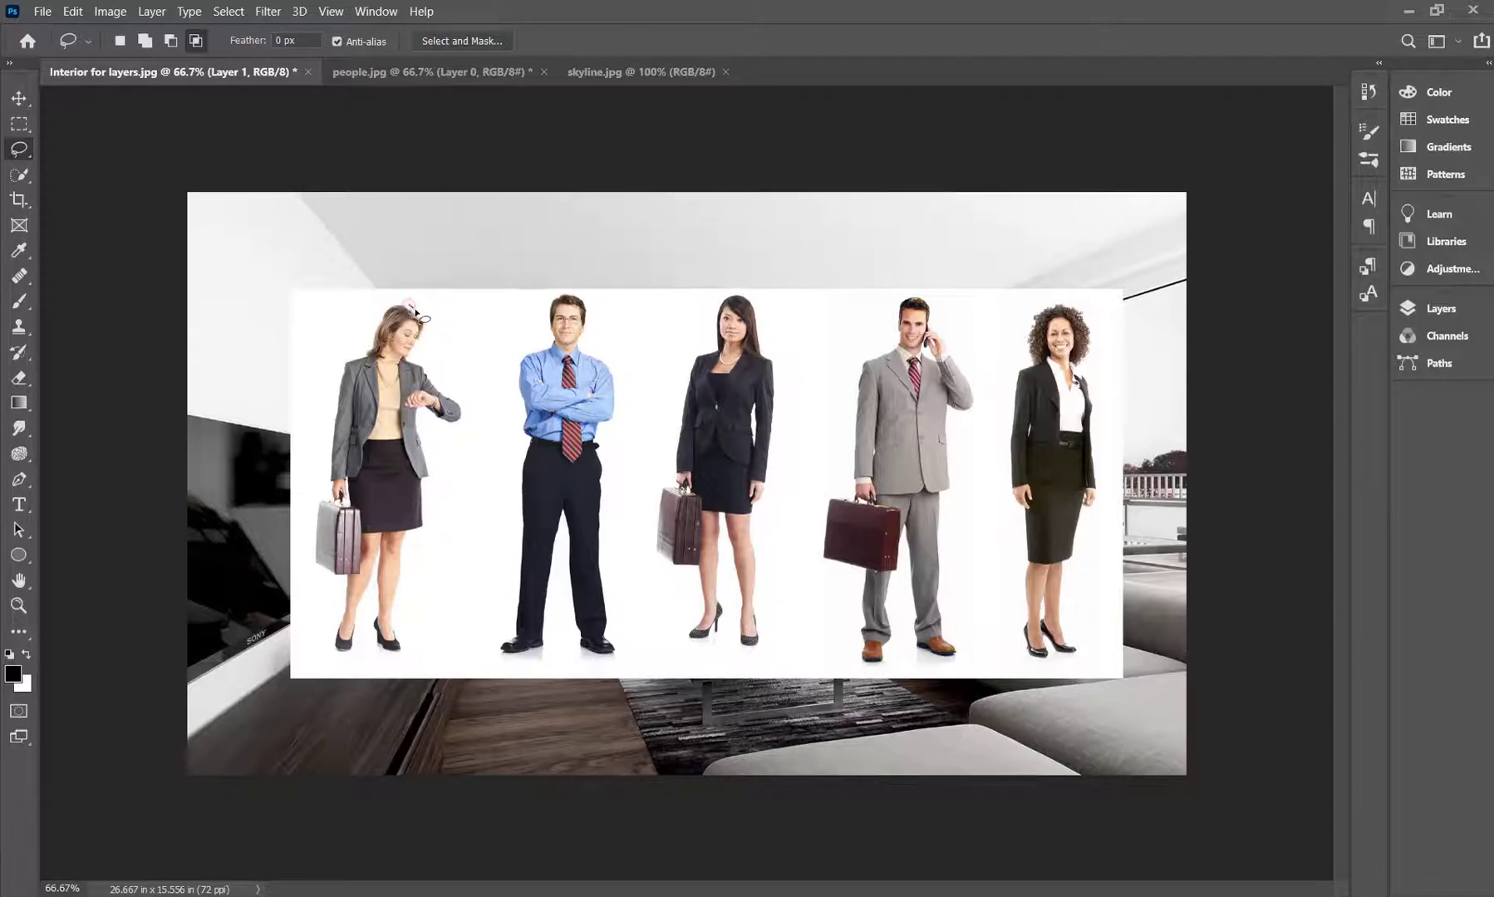
{"action": "mouse_move", "coordinate": [409, 305]}
{"action": "left_mouse_down"}
{"action": "mouse_move", "coordinate": [416, 357]}
{"action": "mouse_move", "coordinate": [469, 419]}
{"action": "mouse_move", "coordinate": [424, 421]}
{"action": "mouse_move", "coordinate": [432, 528]}
{"action": "mouse_move", "coordinate": [410, 553]}
{"action": "mouse_move", "coordinate": [410, 655]}
{"action": "mouse_move", "coordinate": [395, 667]}
{"action": "mouse_move", "coordinate": [366, 626]}
{"action": "mouse_move", "coordinate": [354, 657]}
{"action": "mouse_move", "coordinate": [333, 654]}
{"action": "mouse_move", "coordinate": [343, 586]}
{"action": "mouse_move", "coordinate": [311, 573]}
{"action": "mouse_move", "coordinate": [309, 542]}
{"action": "mouse_move", "coordinate": [334, 370]}
{"action": "mouse_move", "coordinate": [426, 314]}
{"action": "left_mouse_up"}
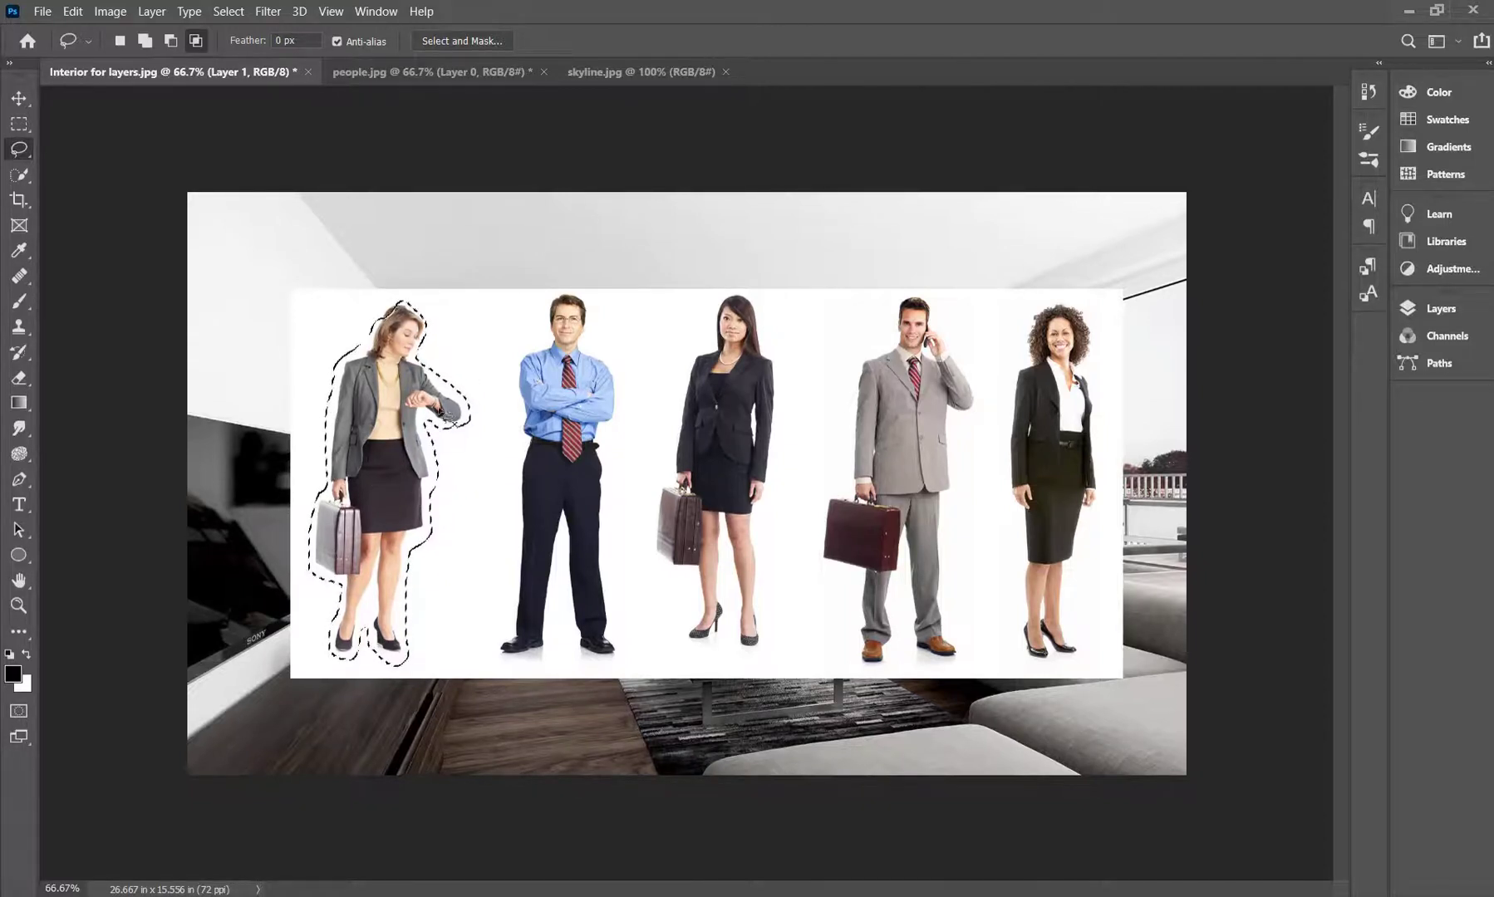
Step: Add a small area above the woman's head to the Lasso selection and subtract the excess below her front shoe
{"action": "left_click", "coordinate": [144, 41]}
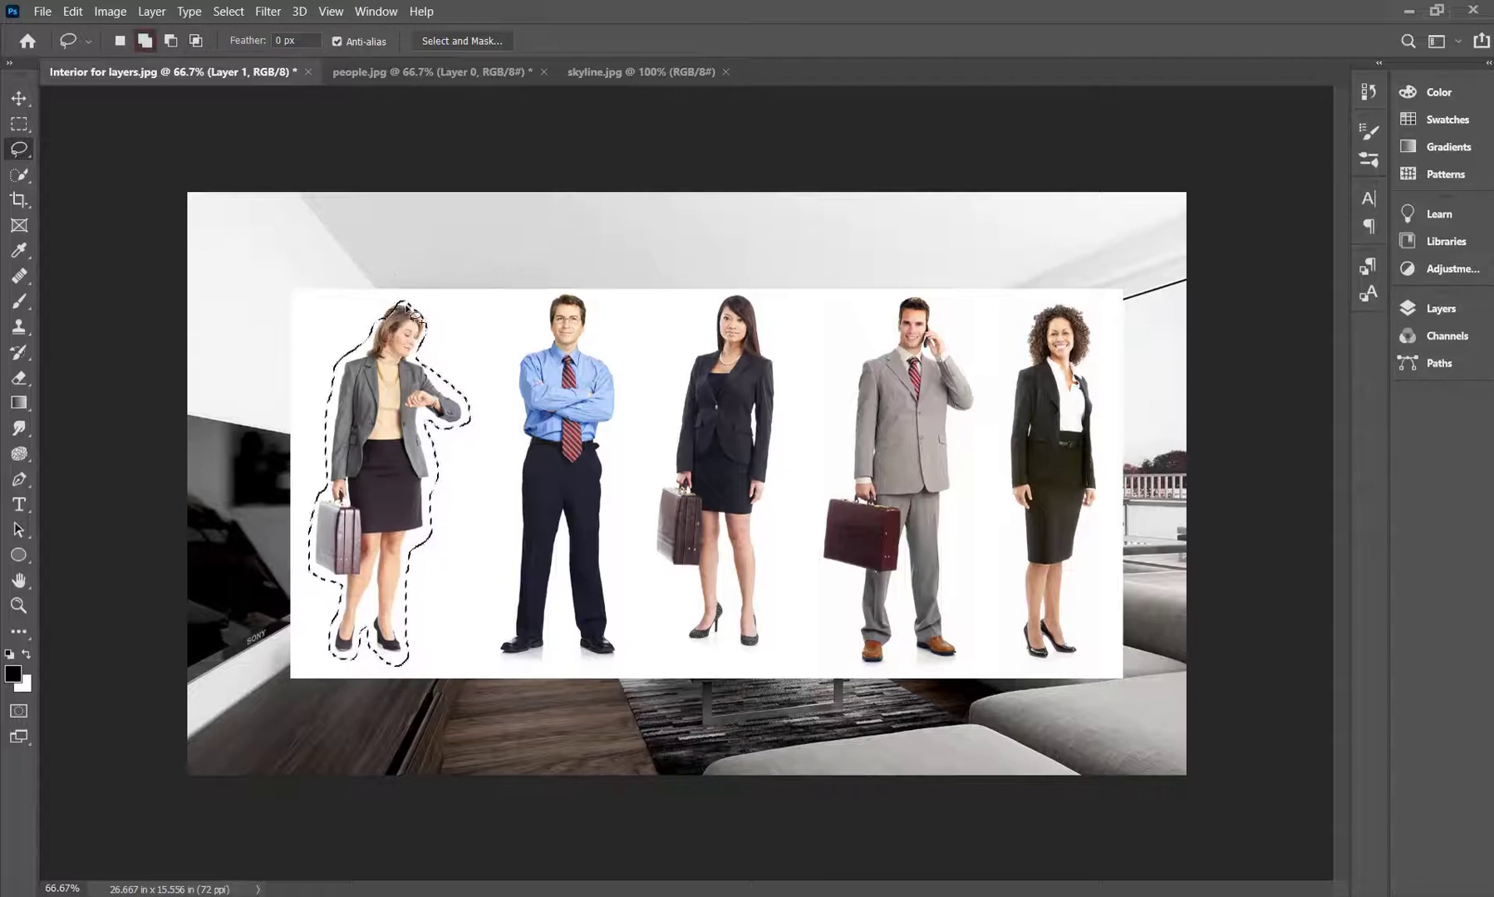
{"action": "mouse_move", "coordinate": [386, 301]}
{"action": "left_mouse_down"}
{"action": "mouse_move", "coordinate": [392, 335]}
{"action": "mouse_move", "coordinate": [413, 327]}
{"action": "mouse_move", "coordinate": [409, 311]}
{"action": "left_mouse_up"}
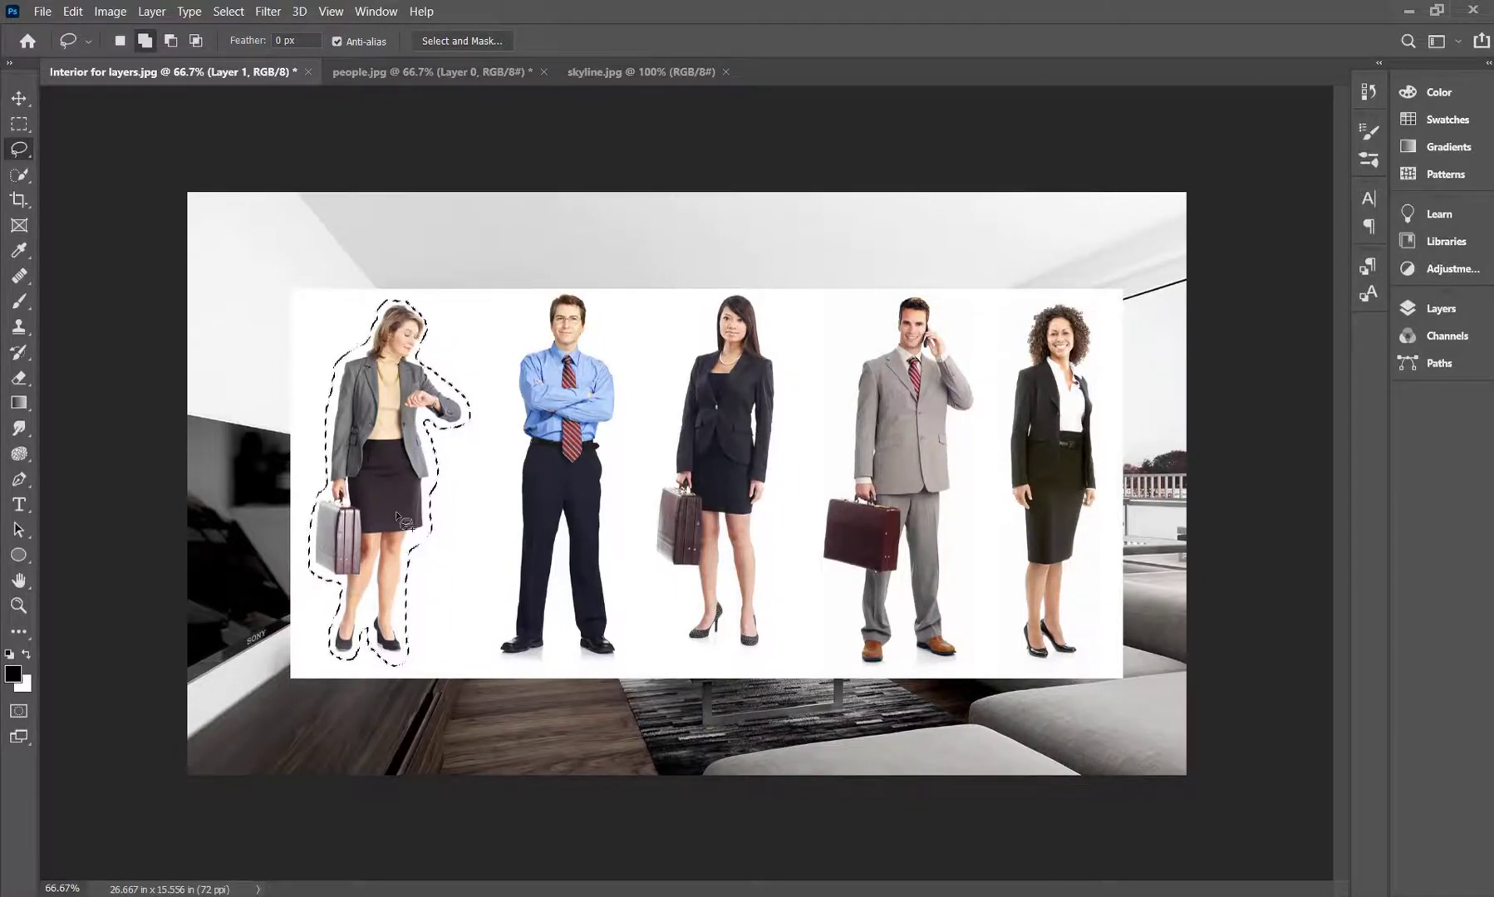
{"action": "left_click", "coordinate": [169, 41]}
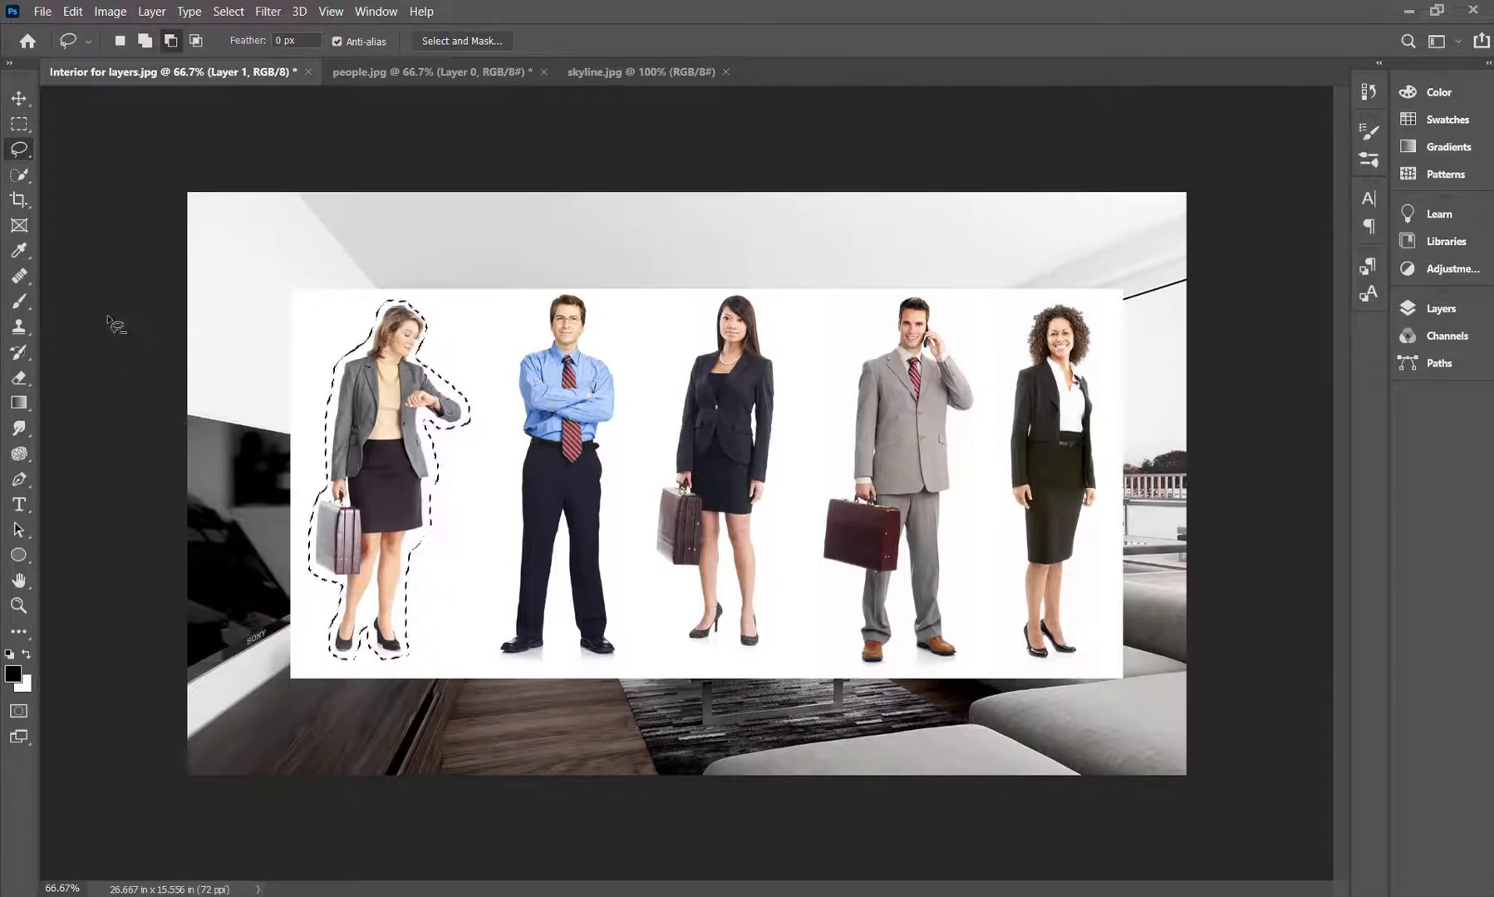
Step: Trace a Polygonal Lasso selection with straight segments around the woman checking her watch, including her briefcase
{"action": "right_click", "coordinate": [19, 149]}
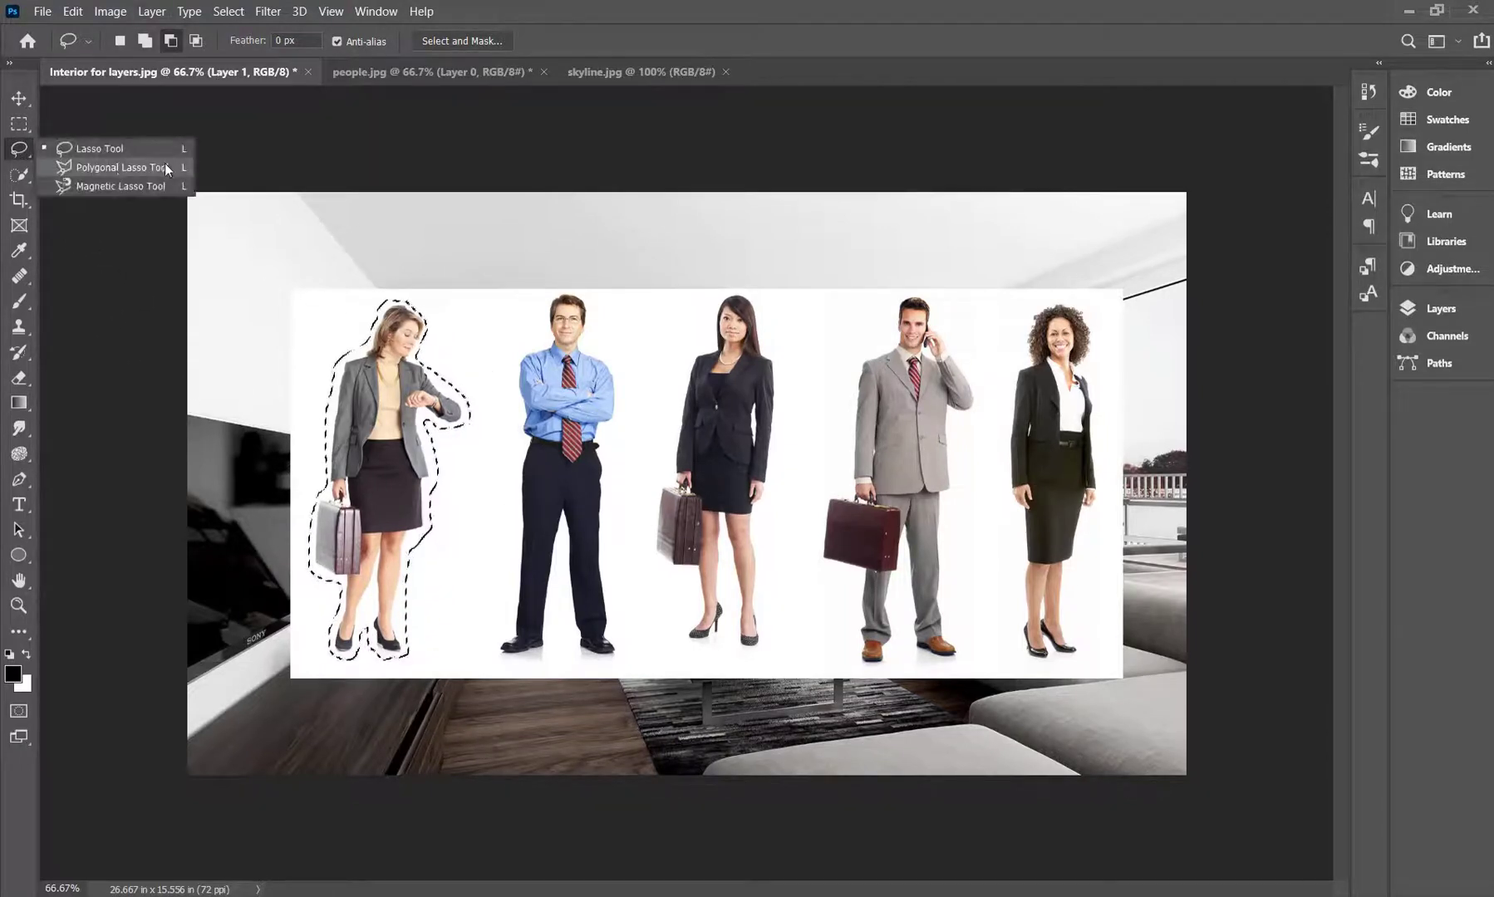
{"action": "left_click", "coordinate": [91, 169]}
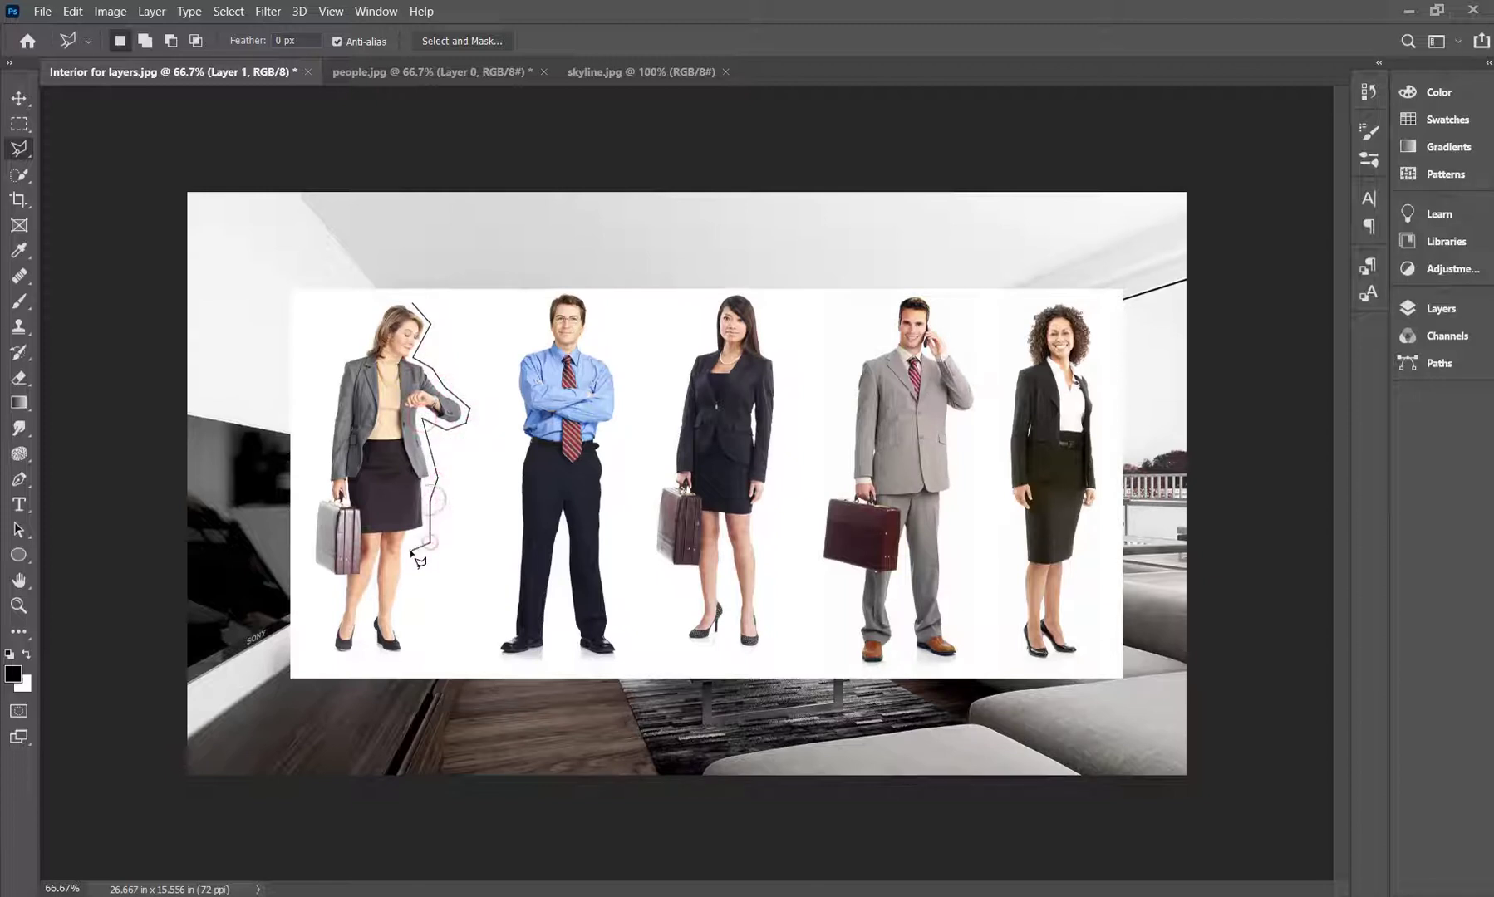
{"action": "left_click", "coordinate": [399, 617]}
{"action": "left_click", "coordinate": [407, 665]}
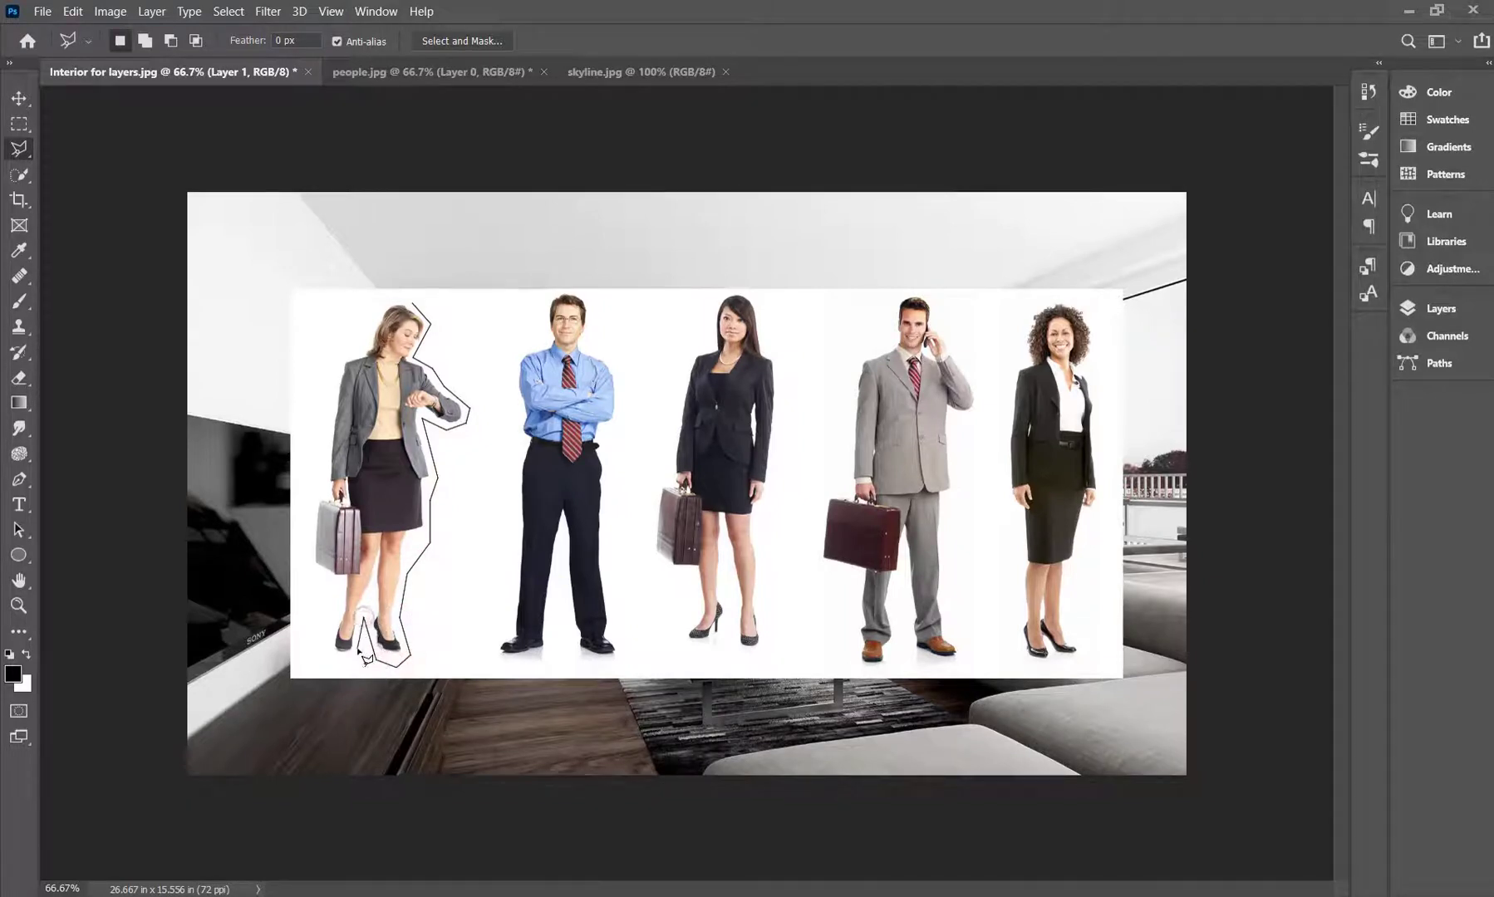
{"action": "left_click", "coordinate": [352, 652]}
{"action": "left_click", "coordinate": [322, 662]}
{"action": "left_click", "coordinate": [321, 492]}
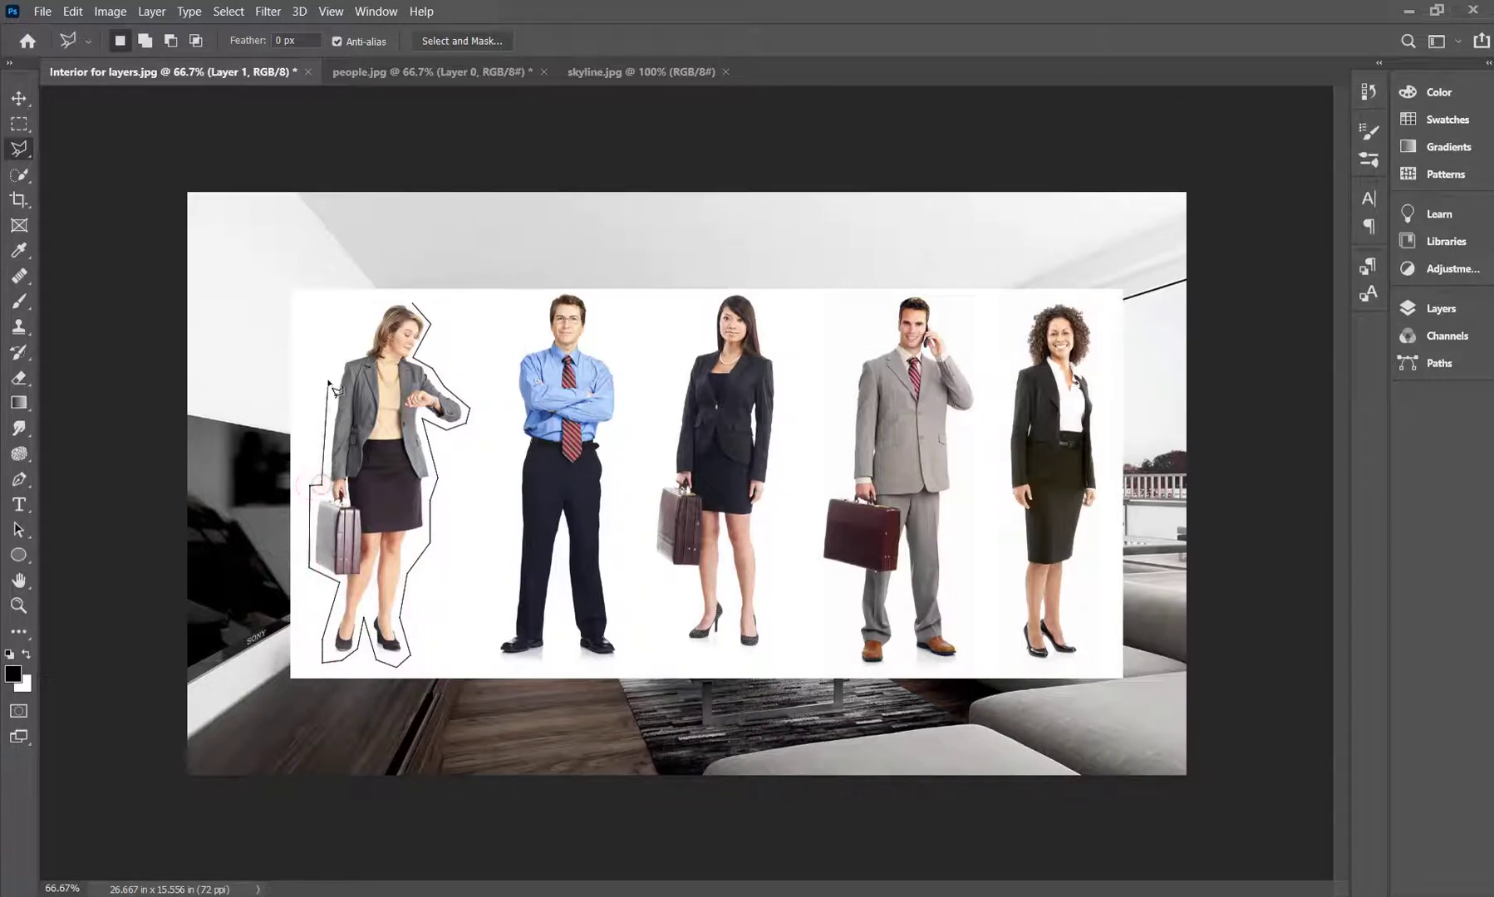
{"action": "left_click", "coordinate": [325, 357]}
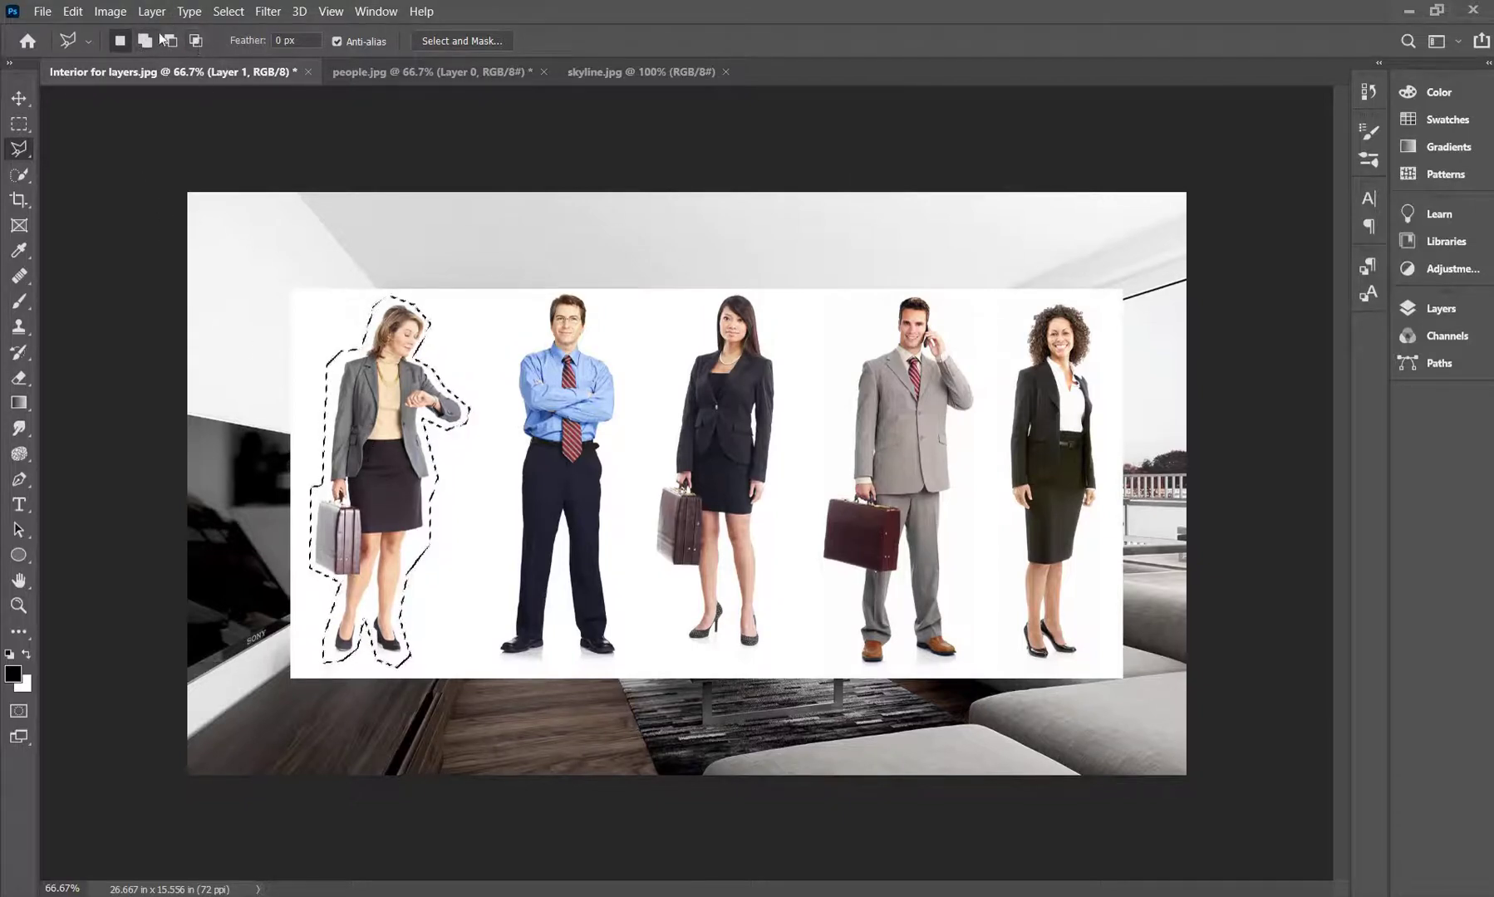
{"action": "left_click", "coordinate": [198, 38]}
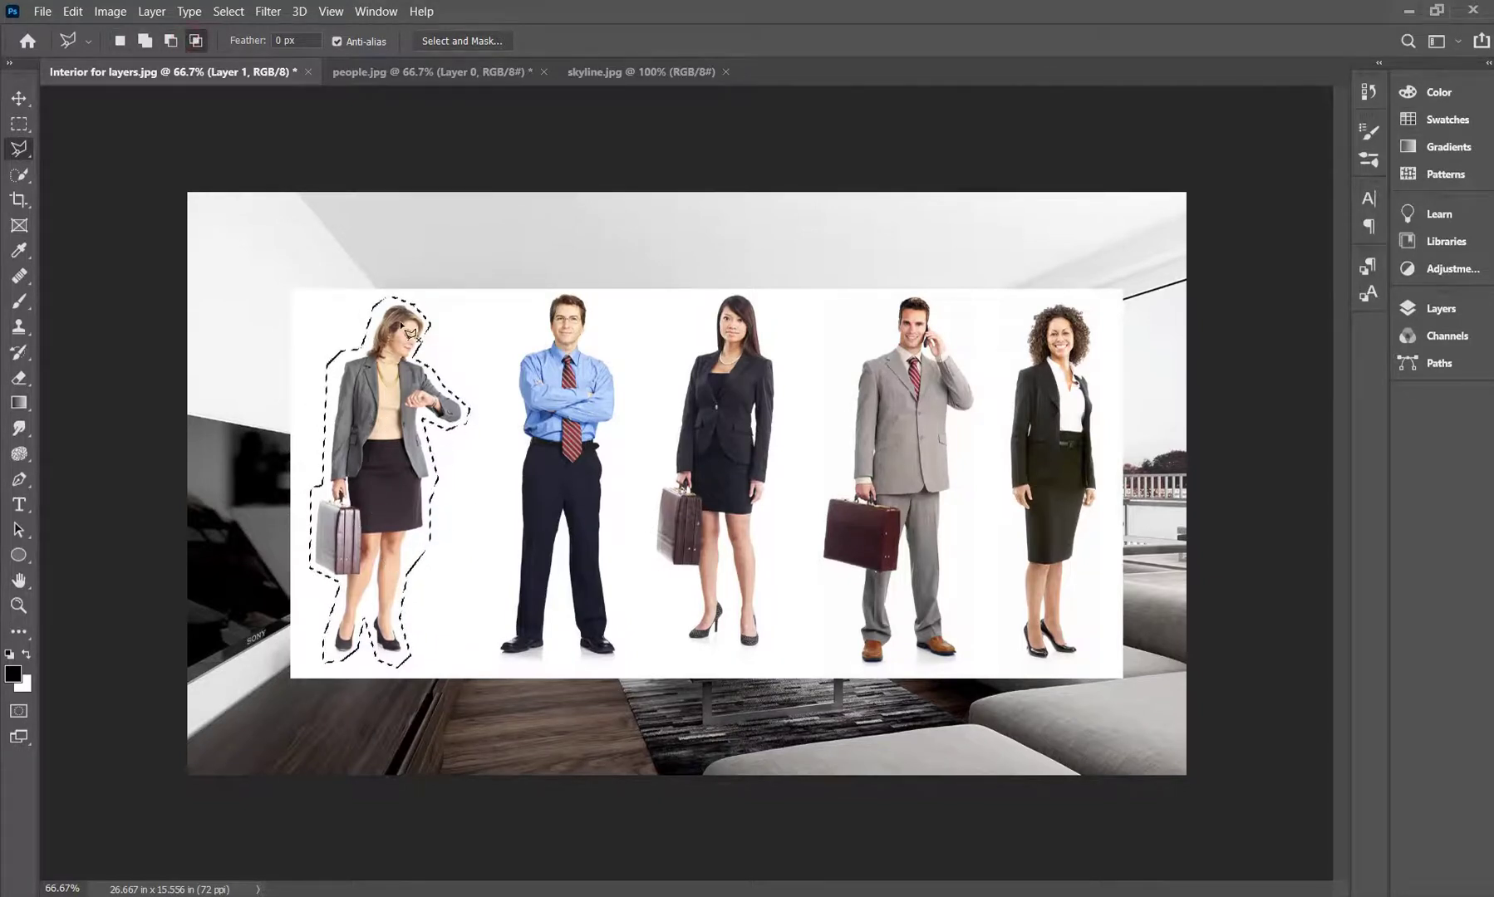
Step: Replace the selection with a Magnetic Lasso outline following the edges of the woman checking her watch, and clear it
{"action": "right_click", "coordinate": [18, 147]}
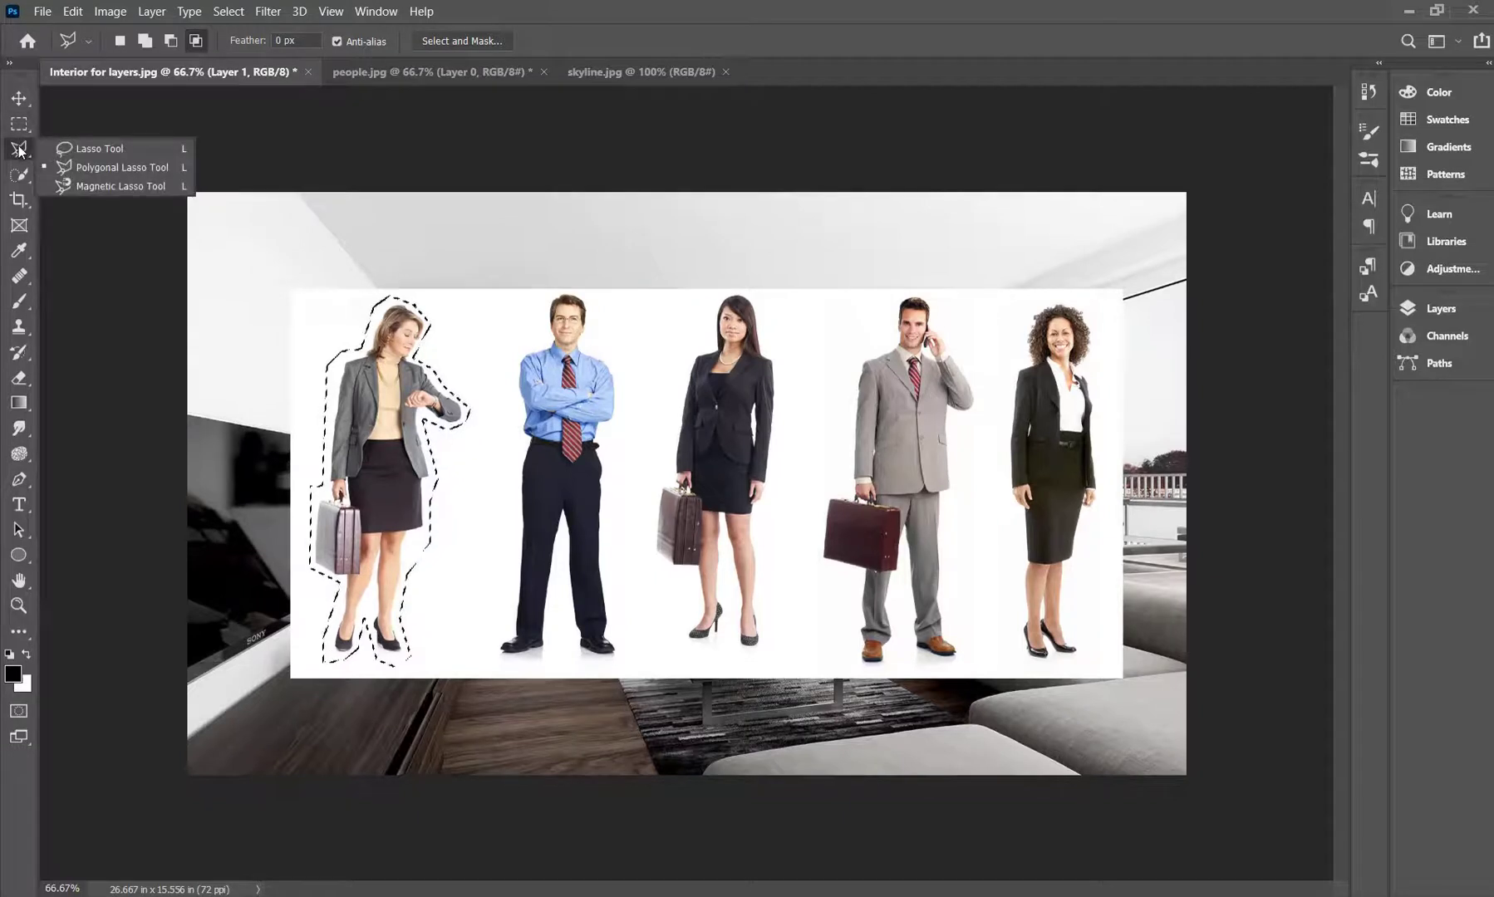
{"action": "left_click", "coordinate": [101, 184]}
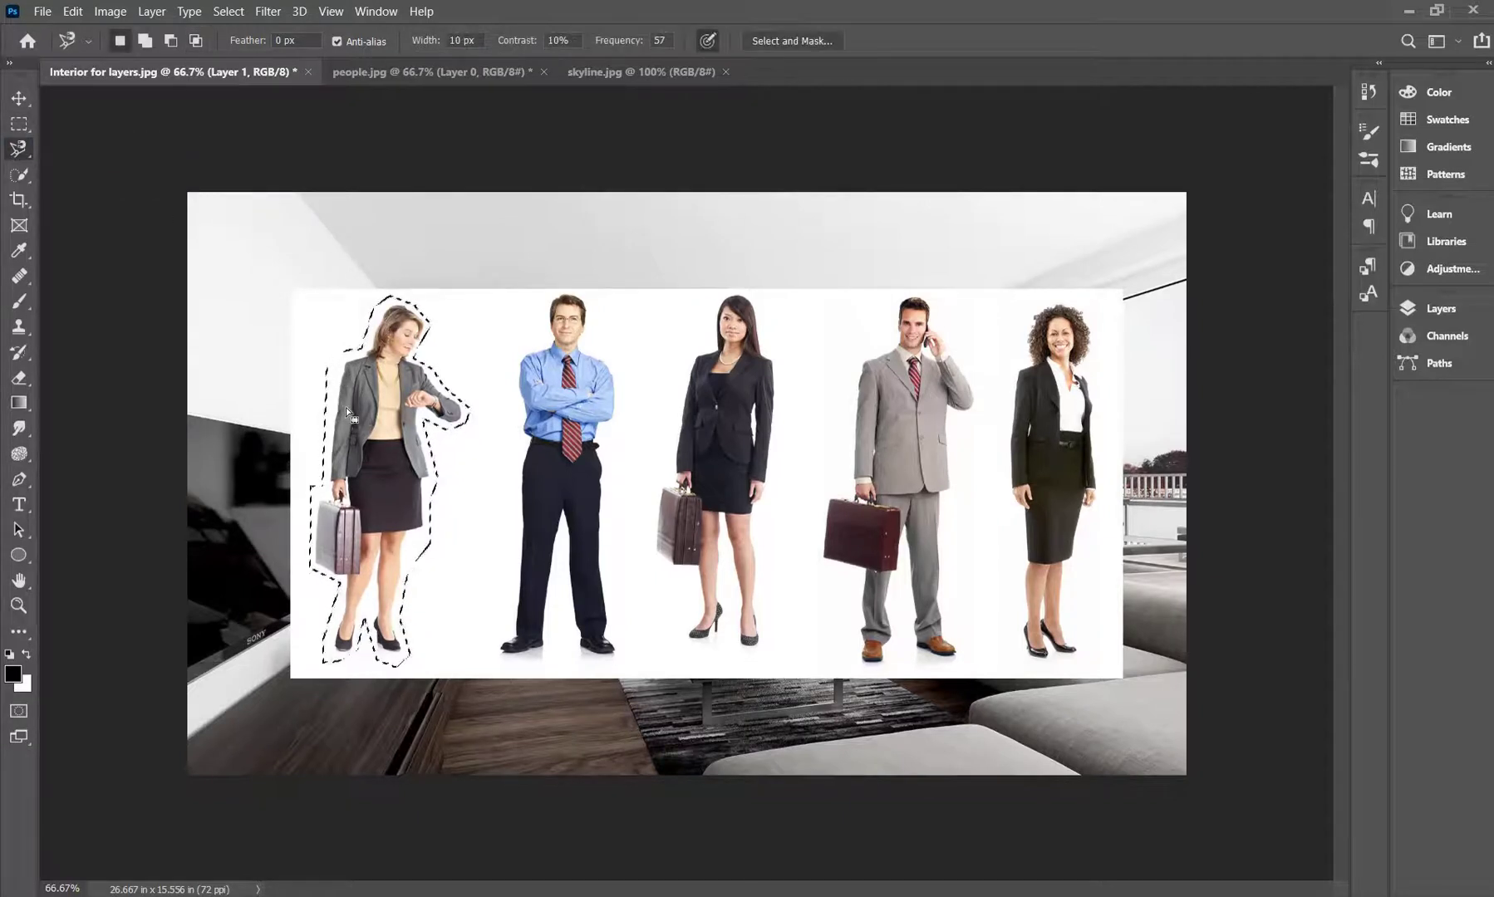
{"action": "key", "text": "ctrl+d"}
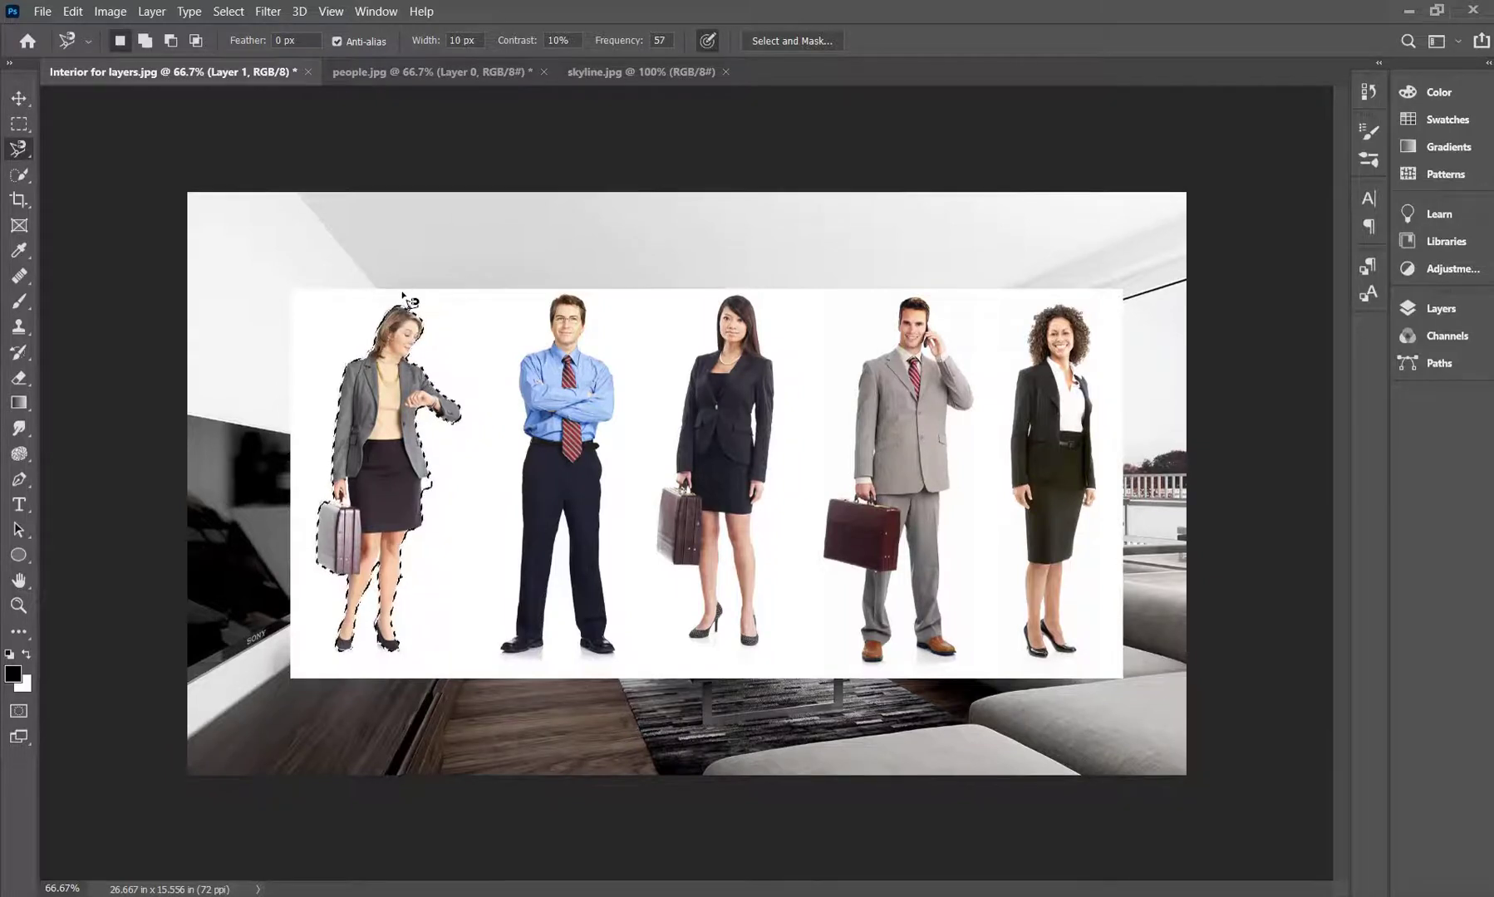
{"action": "left_click", "coordinate": [419, 312]}
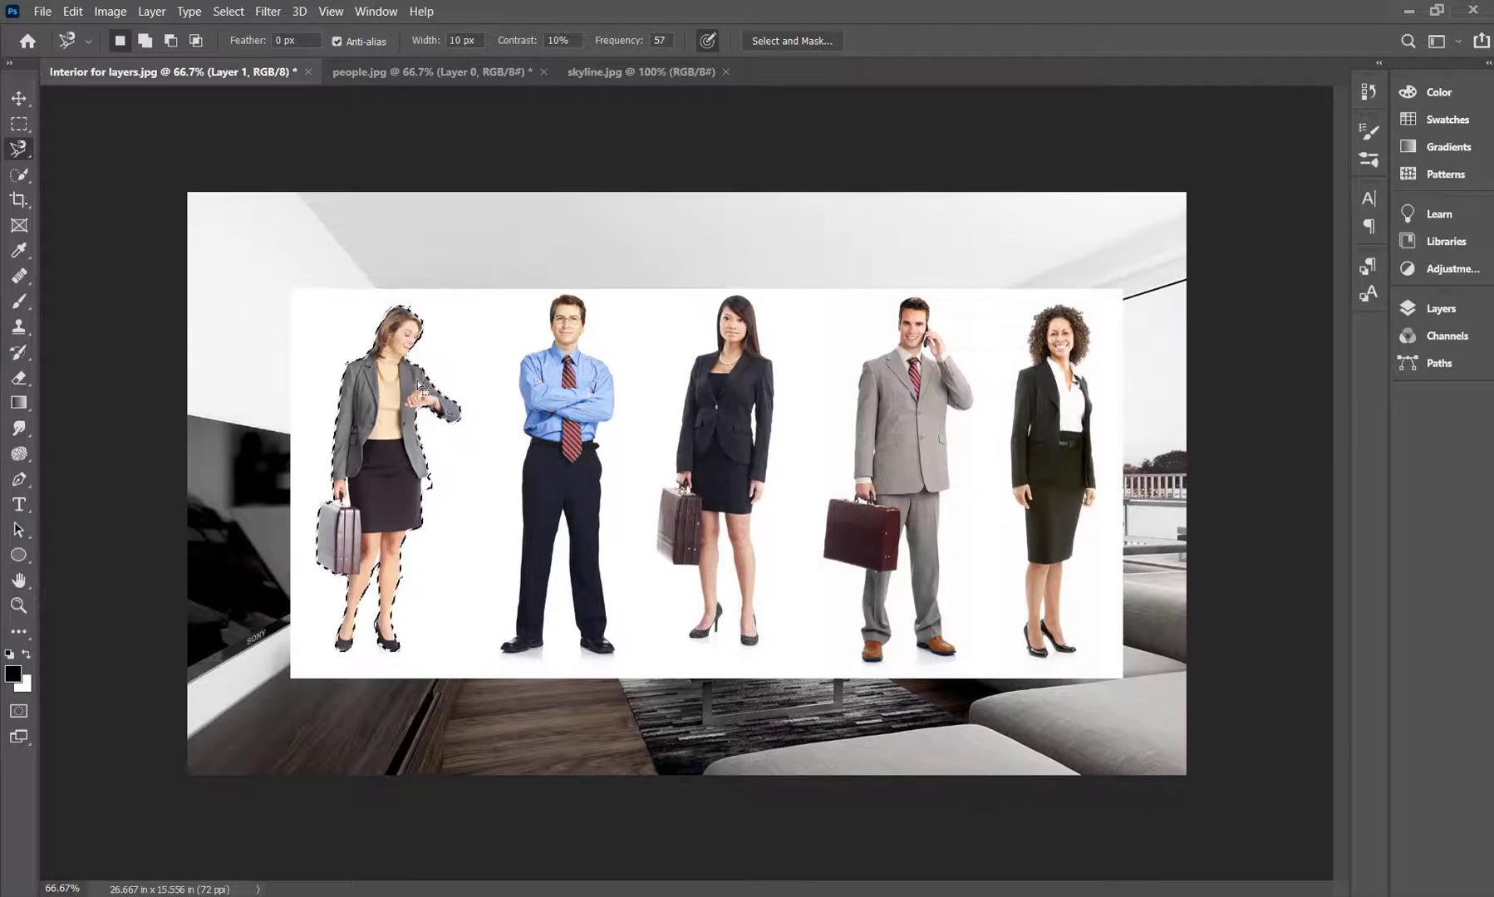
{"action": "key", "text": "ctrl+d"}
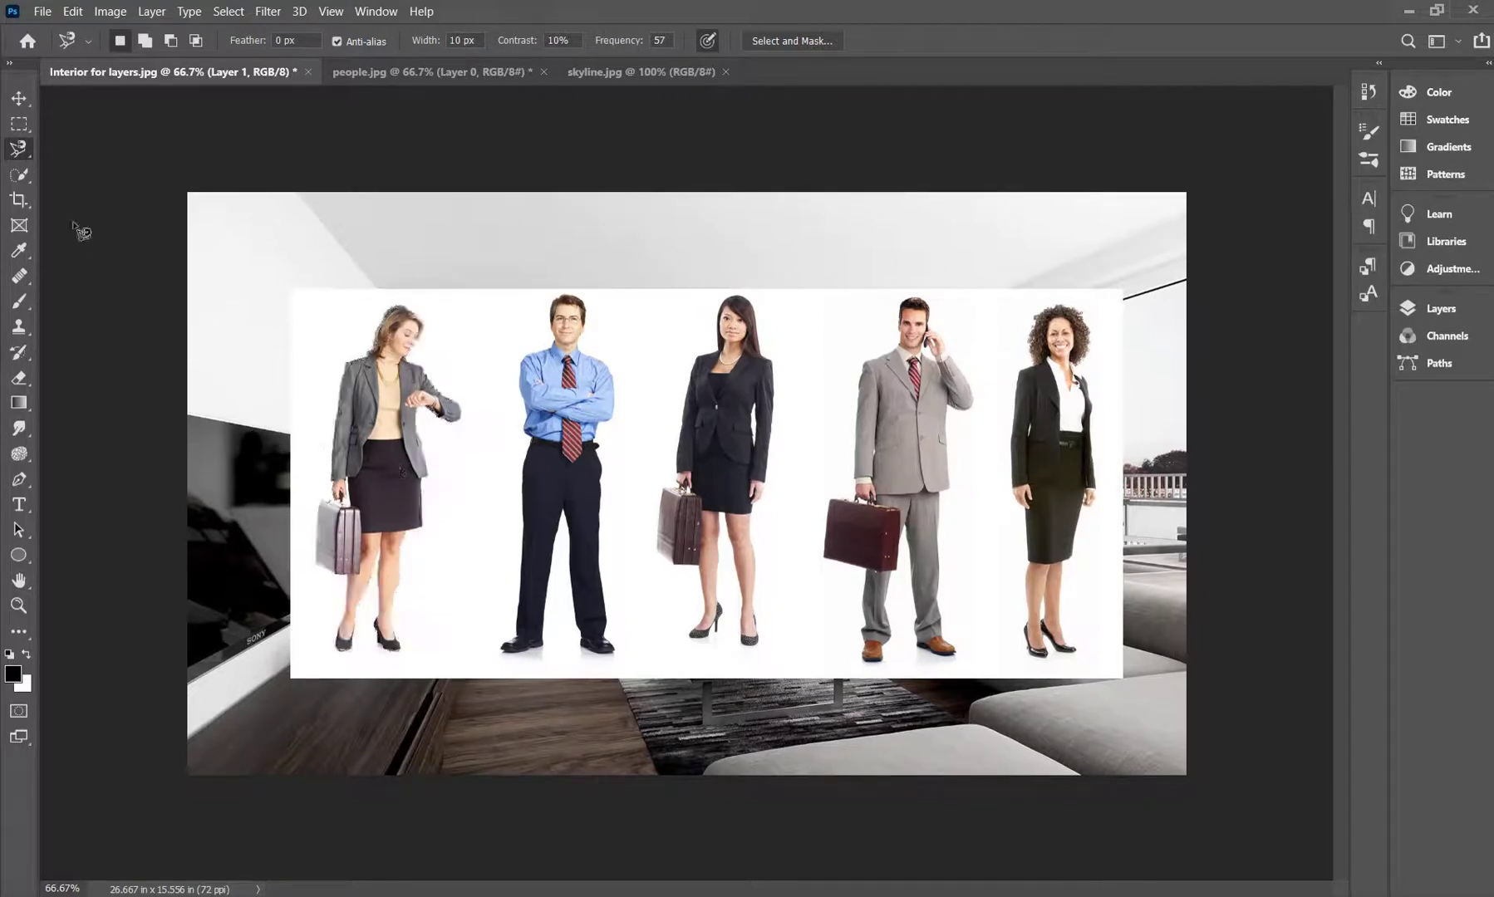
Step: Select the woman checking her watch with the Quick Selection tool and cut her onto a separate layer
{"action": "left_click", "coordinate": [11, 178]}
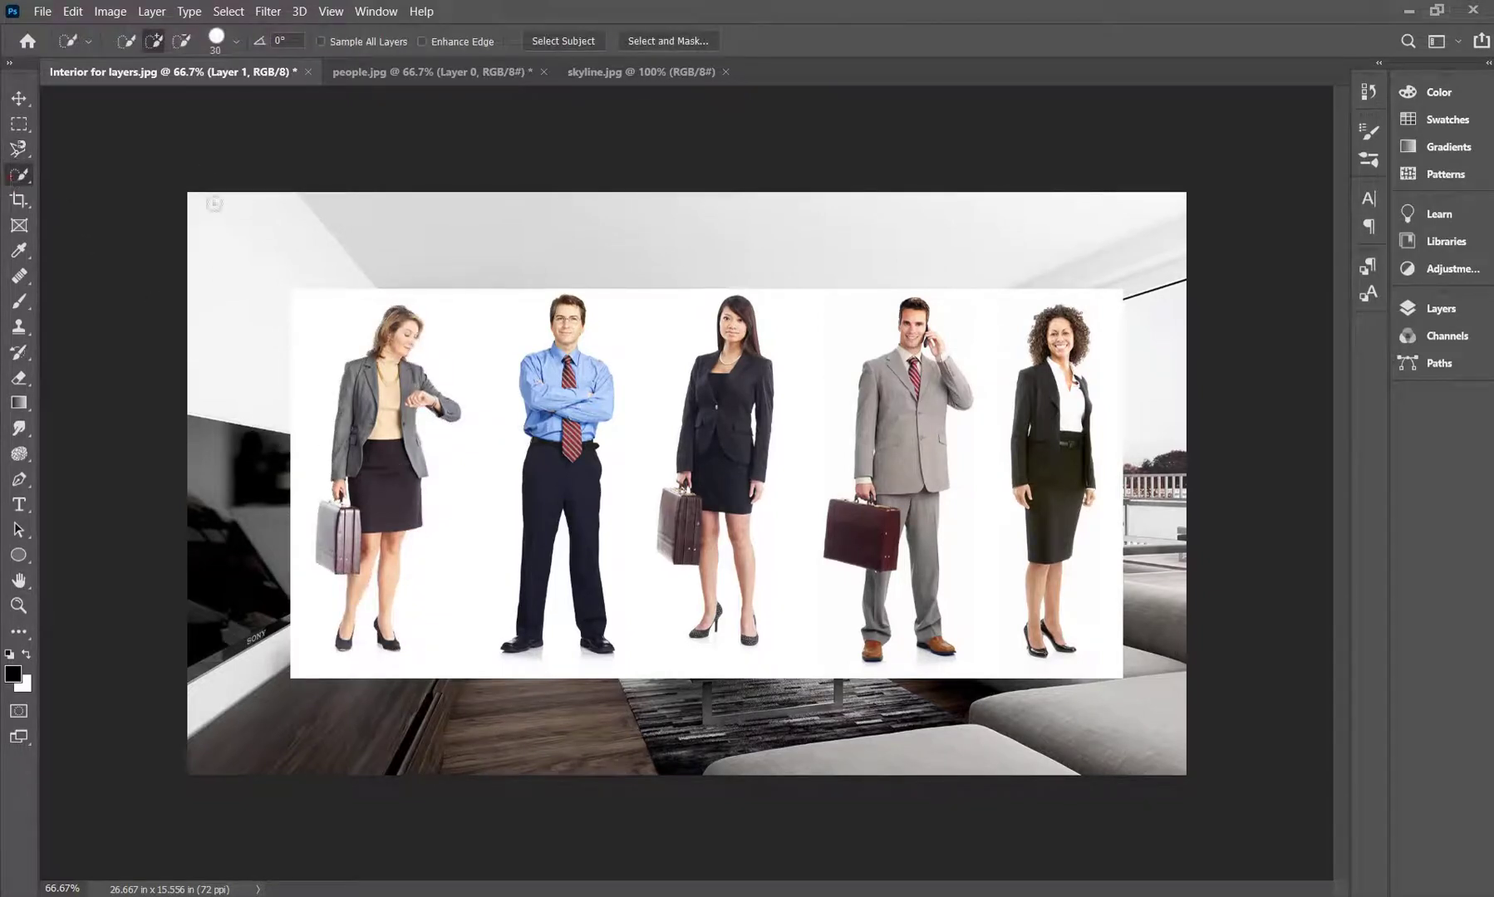
{"action": "mouse_move", "coordinate": [358, 378]}
{"action": "left_mouse_down"}
{"action": "mouse_move", "coordinate": [398, 339]}
{"action": "mouse_move", "coordinate": [384, 388]}
{"action": "mouse_move", "coordinate": [353, 418]}
{"action": "mouse_move", "coordinate": [376, 486]}
{"action": "mouse_move", "coordinate": [405, 389]}
{"action": "mouse_move", "coordinate": [450, 396]}
{"action": "mouse_move", "coordinate": [446, 408]}
{"action": "mouse_move", "coordinate": [389, 401]}
{"action": "mouse_move", "coordinate": [337, 527]}
{"action": "mouse_move", "coordinate": [344, 514]}
{"action": "mouse_move", "coordinate": [358, 579]}
{"action": "mouse_move", "coordinate": [377, 552]}
{"action": "mouse_move", "coordinate": [390, 572]}
{"action": "mouse_move", "coordinate": [389, 638]}
{"action": "mouse_move", "coordinate": [345, 640]}
{"action": "left_mouse_up"}
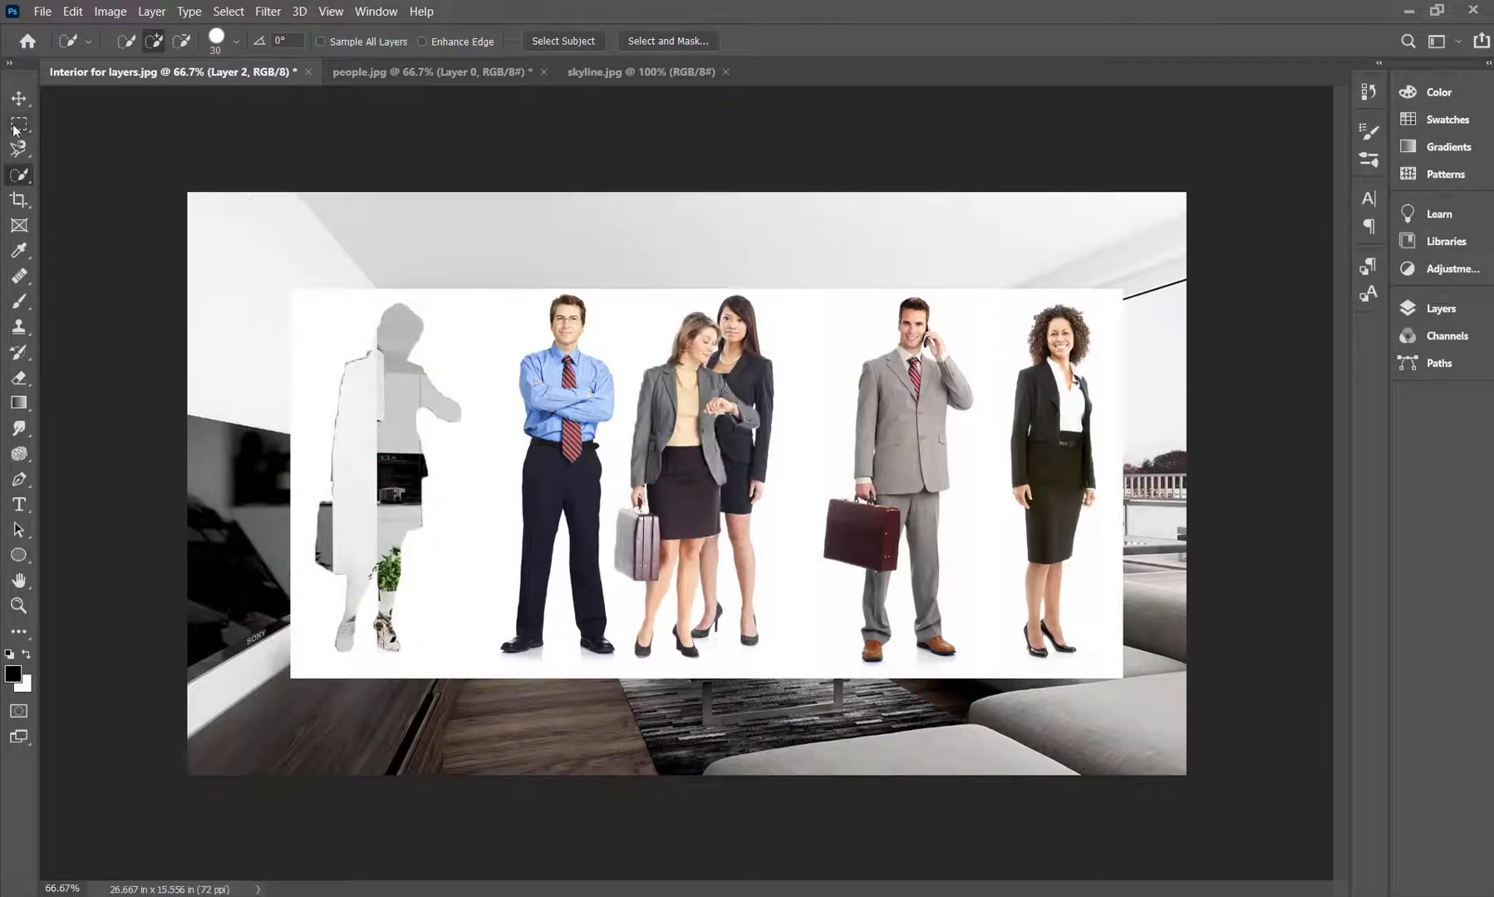
Step: Move the cut-out woman onto the wooden floor beside the low cabinet and shift the rest of the people photo towards the windows
{"action": "left_click", "coordinate": [18, 97]}
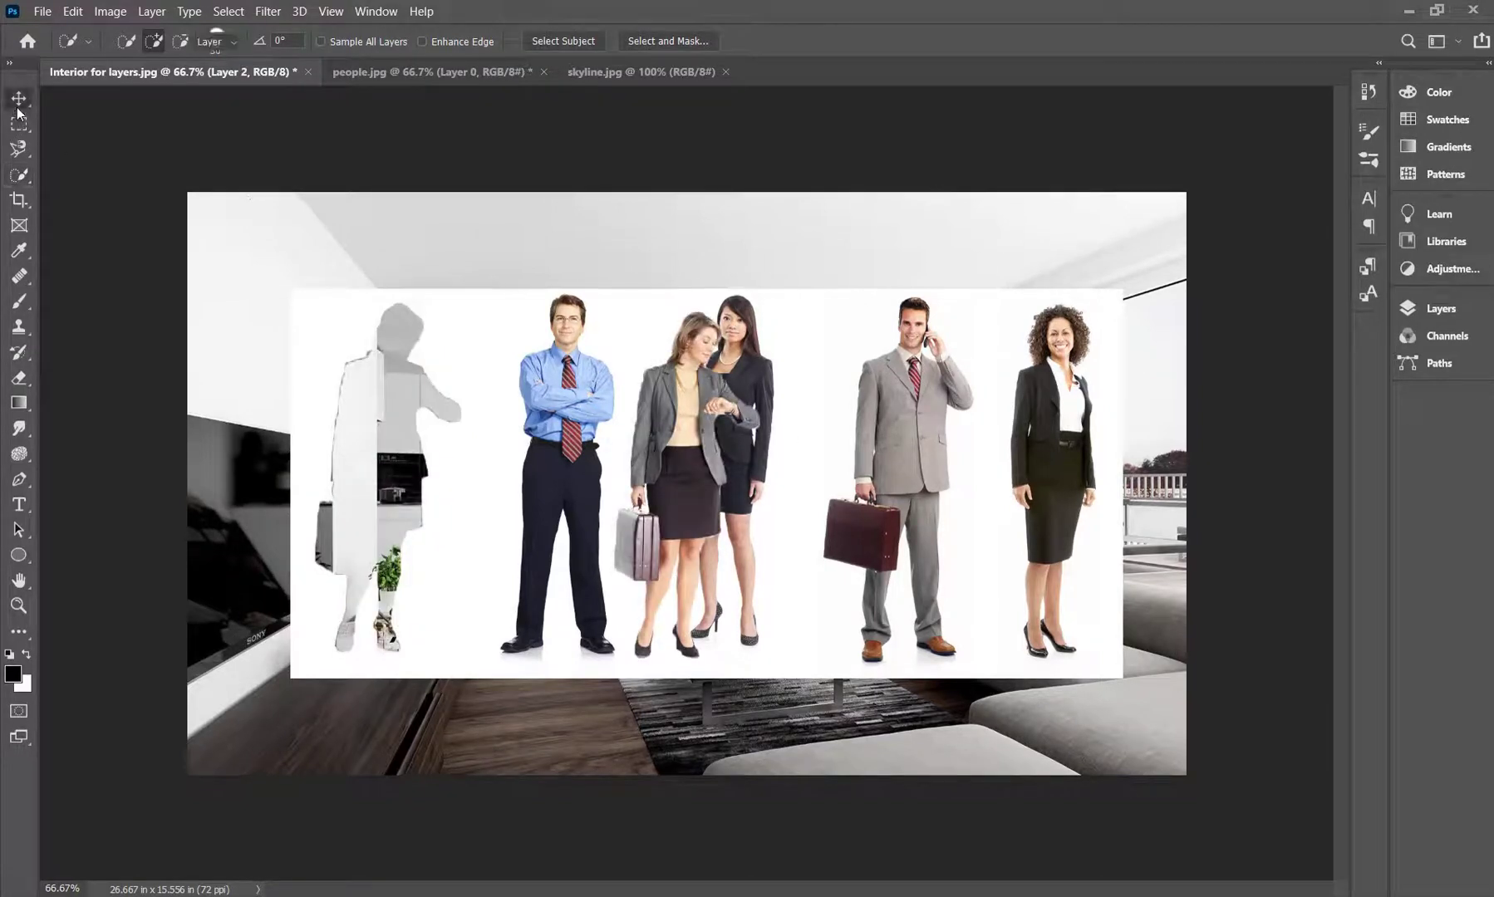
{"action": "left_click_drag", "start_coordinate": [669, 438], "coordinate": [386, 504]}
{"action": "left_click_drag", "start_coordinate": [598, 440], "coordinate": [1022, 394]}
{"action": "left_click_drag", "start_coordinate": [411, 539], "coordinate": [540, 561]}
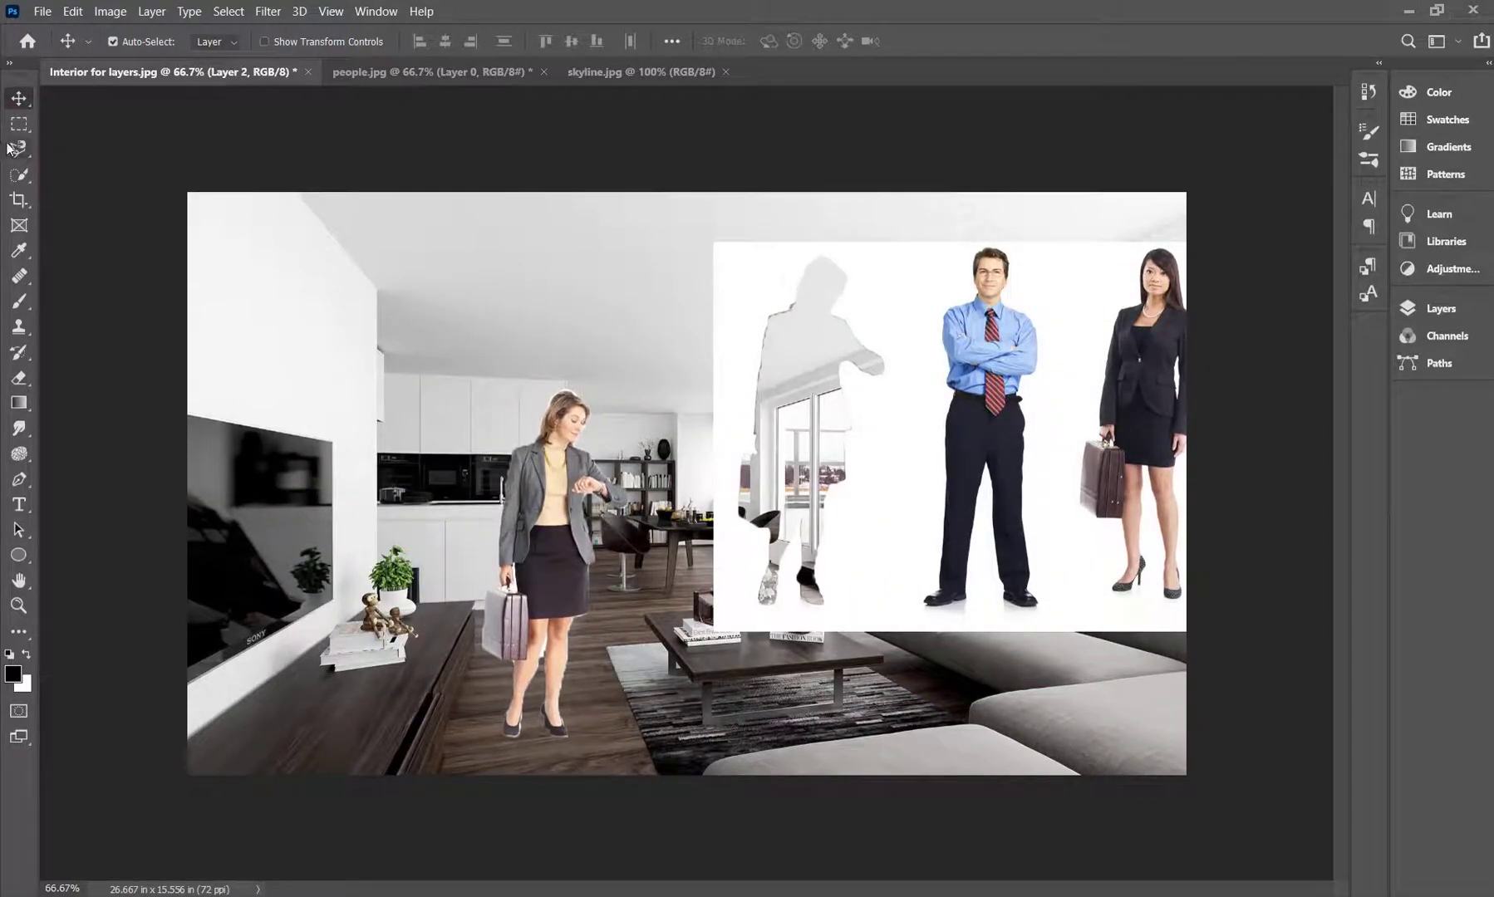
{"action": "left_click_drag", "start_coordinate": [596, 565], "coordinate": [596, 579]}
{"action": "left_click_drag", "start_coordinate": [529, 722], "coordinate": [528, 654]}
Step: Erase leftover fringe around the cut-out woman's lower leg and shoe with a much smaller Eraser brush
{"action": "left_click", "coordinate": [18, 606]}
{"action": "left_click", "coordinate": [573, 681]}
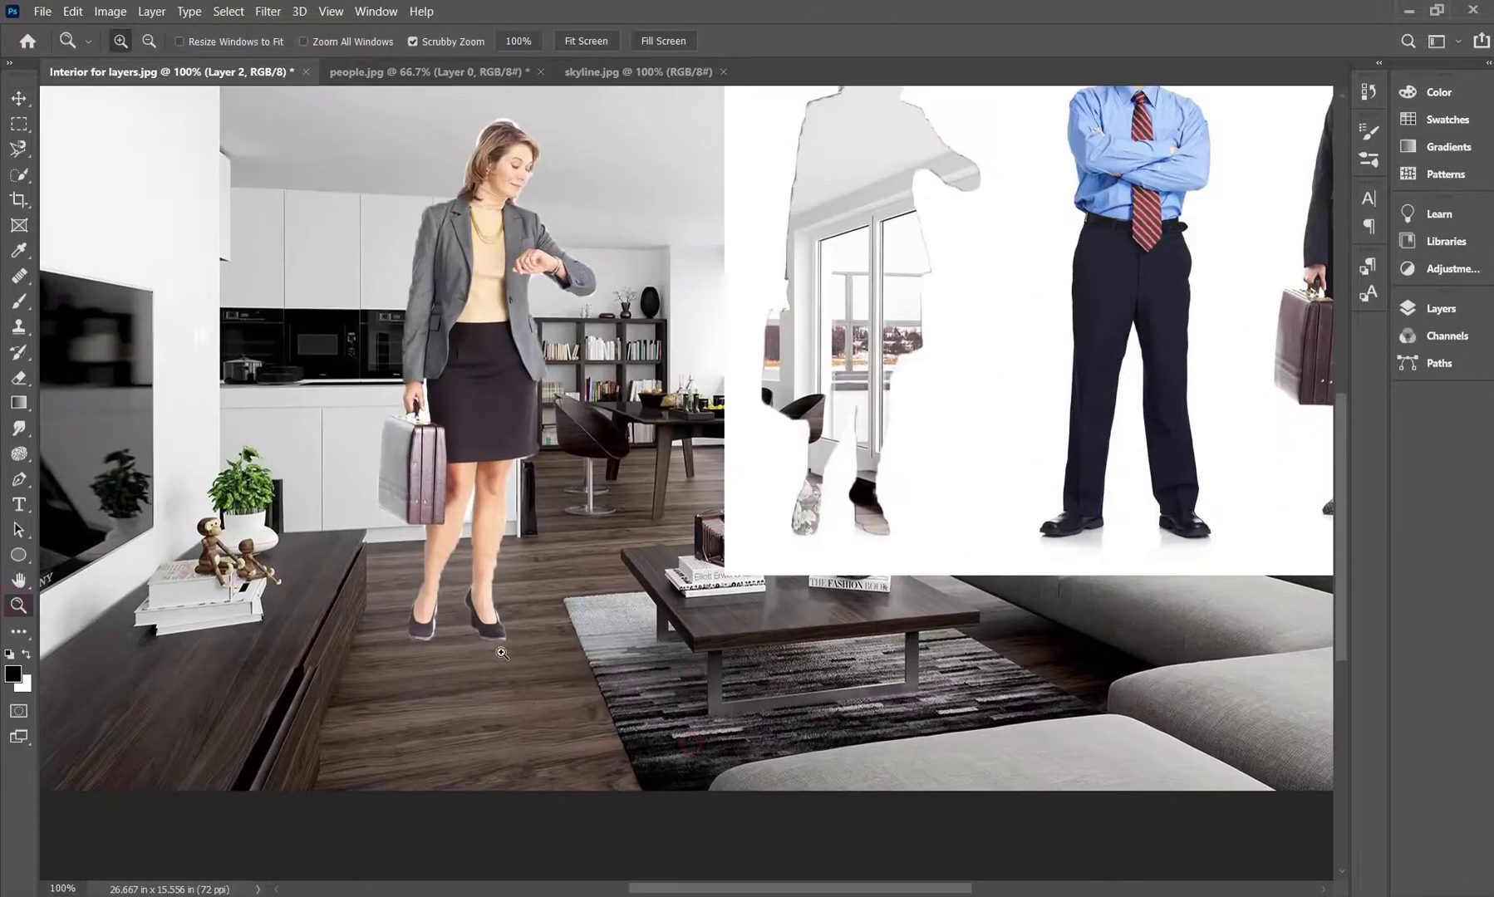
{"action": "left_click", "coordinate": [573, 682]}
{"action": "left_click", "coordinate": [574, 682]}
{"action": "left_click", "coordinate": [18, 378]}
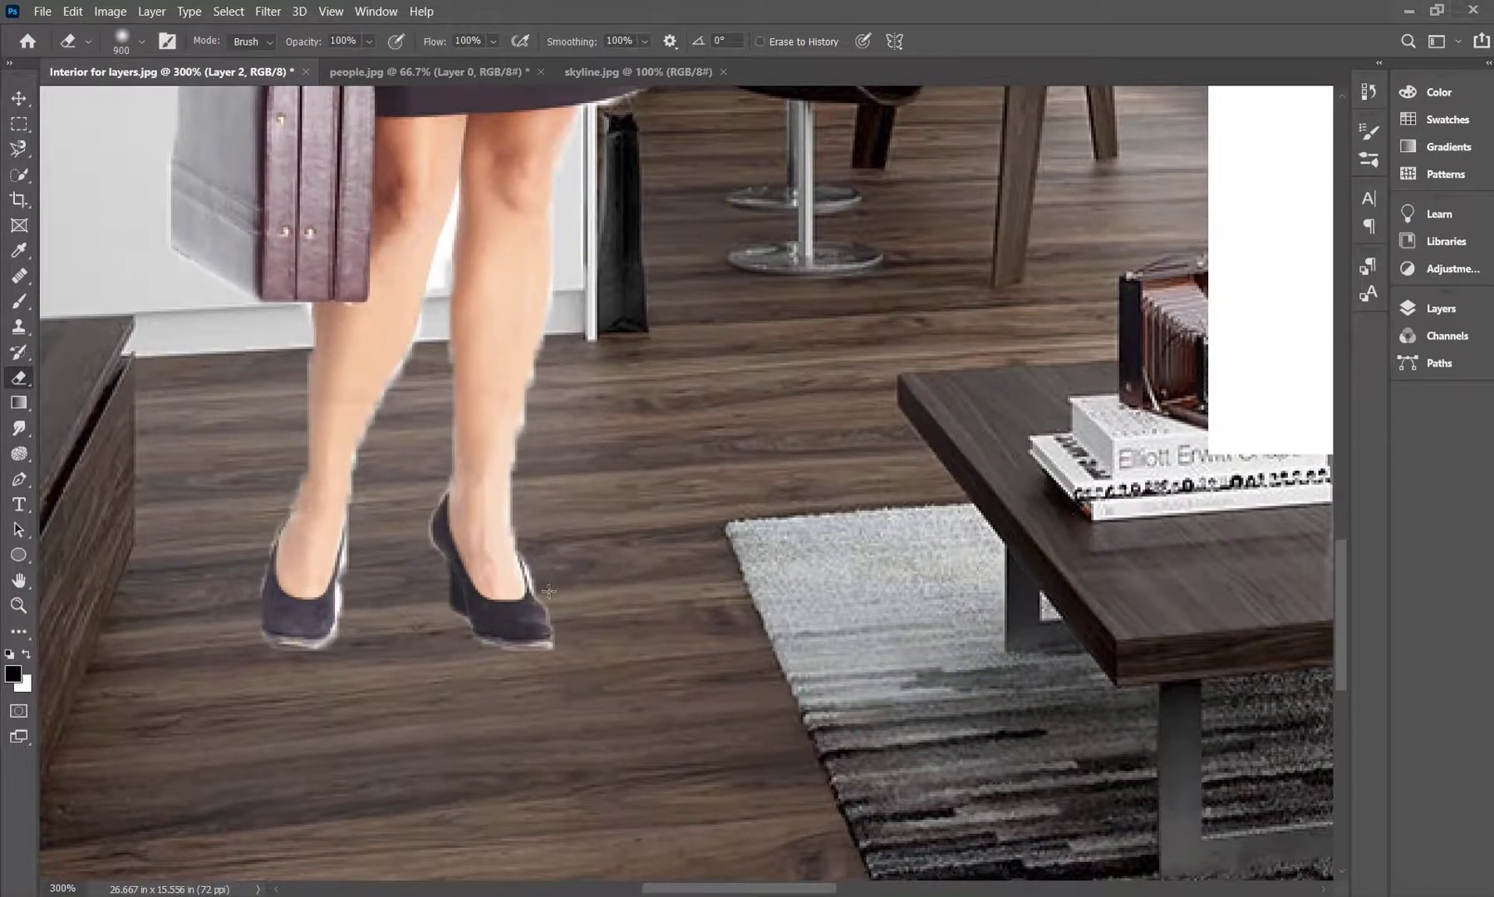
{"action": "key", "text": "bracketleft"}
{"action": "key", "text": "bracketleft"}
{"action": "key", "text": "bracketleft"}
{"action": "key", "text": "bracketleft"}
{"action": "key", "text": "bracketleft"}
{"action": "key", "text": "bracketleft"}
{"action": "key", "text": "bracketleft"}
{"action": "key", "text": "bracketleft"}
{"action": "key", "text": "bracketleft"}
{"action": "key", "text": "bracketleft"}
{"action": "key", "text": "bracketleft"}
{"action": "key", "text": "bracketleft"}
{"action": "mouse_move", "coordinate": [599, 396]}
{"action": "left_mouse_down"}
{"action": "mouse_move", "coordinate": [580, 456]}
{"action": "mouse_move", "coordinate": [711, 520]}
{"action": "mouse_move", "coordinate": [509, 588]}
{"action": "left_mouse_up"}
Step: Undo the erasing, the layer moves and the woman's cut-out to restore the complete people photo
{"action": "left_click", "coordinate": [18, 605]}
{"action": "left_click_drag", "start_coordinate": [352, 606], "coordinate": [287, 637]}
{"action": "left_click", "coordinate": [20, 99]}
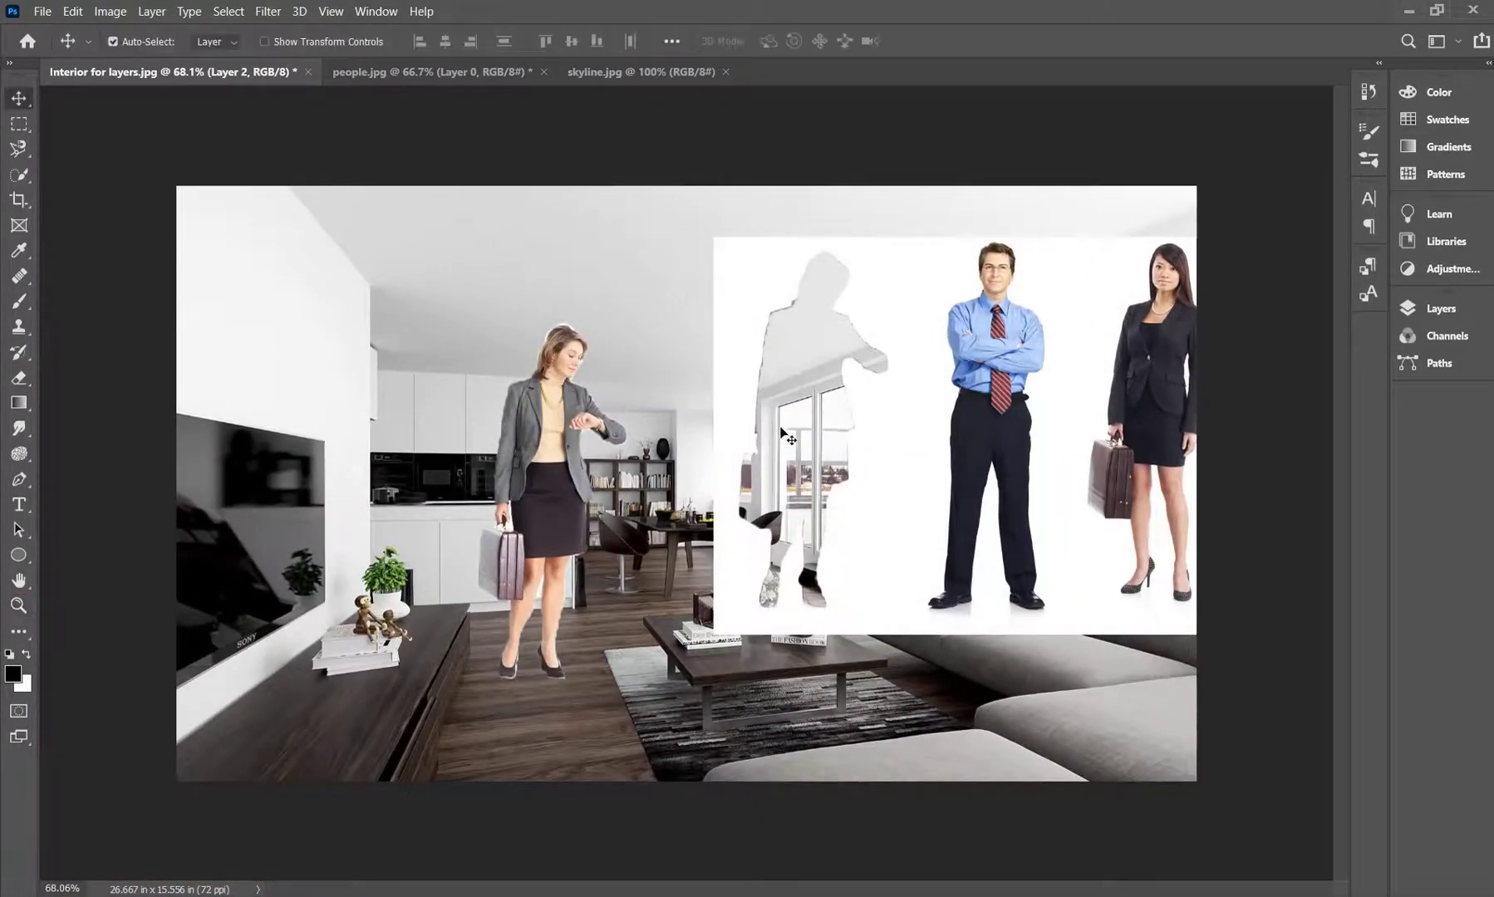
{"action": "left_click_drag", "start_coordinate": [556, 448], "coordinate": [464, 526]}
{"action": "key", "text": "ctrl+z"}
{"action": "key", "text": "ctrl+z"}
{"action": "key", "text": "ctrl+z"}
{"action": "key", "text": "ctrl+z"}
{"action": "key", "text": "ctrl+z"}
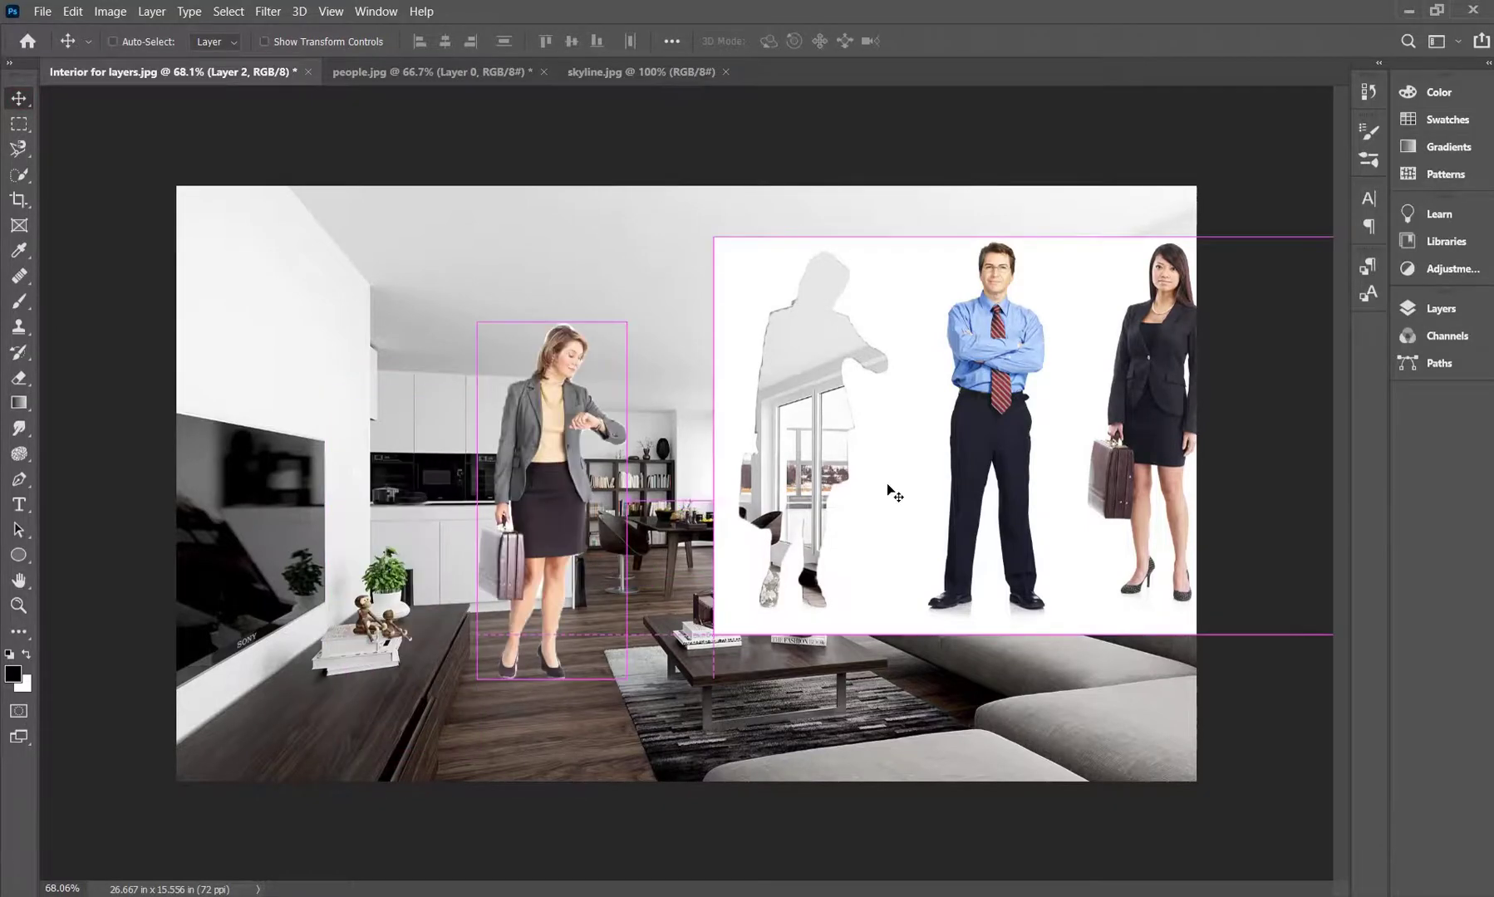
{"action": "key", "text": "ctrl+z"}
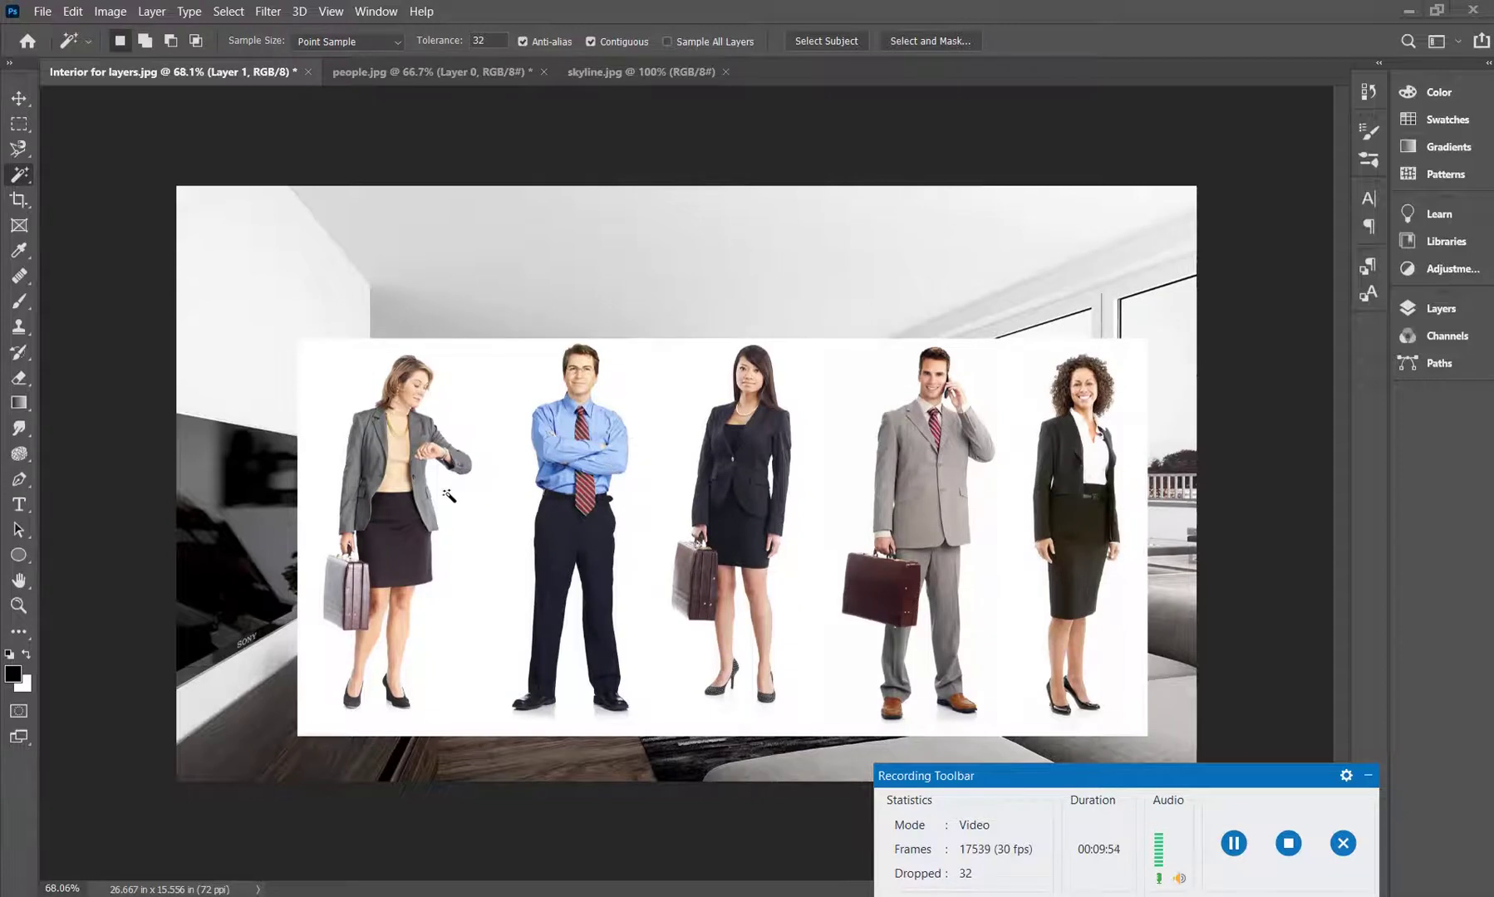
{"action": "left_click", "coordinate": [1363, 777]}
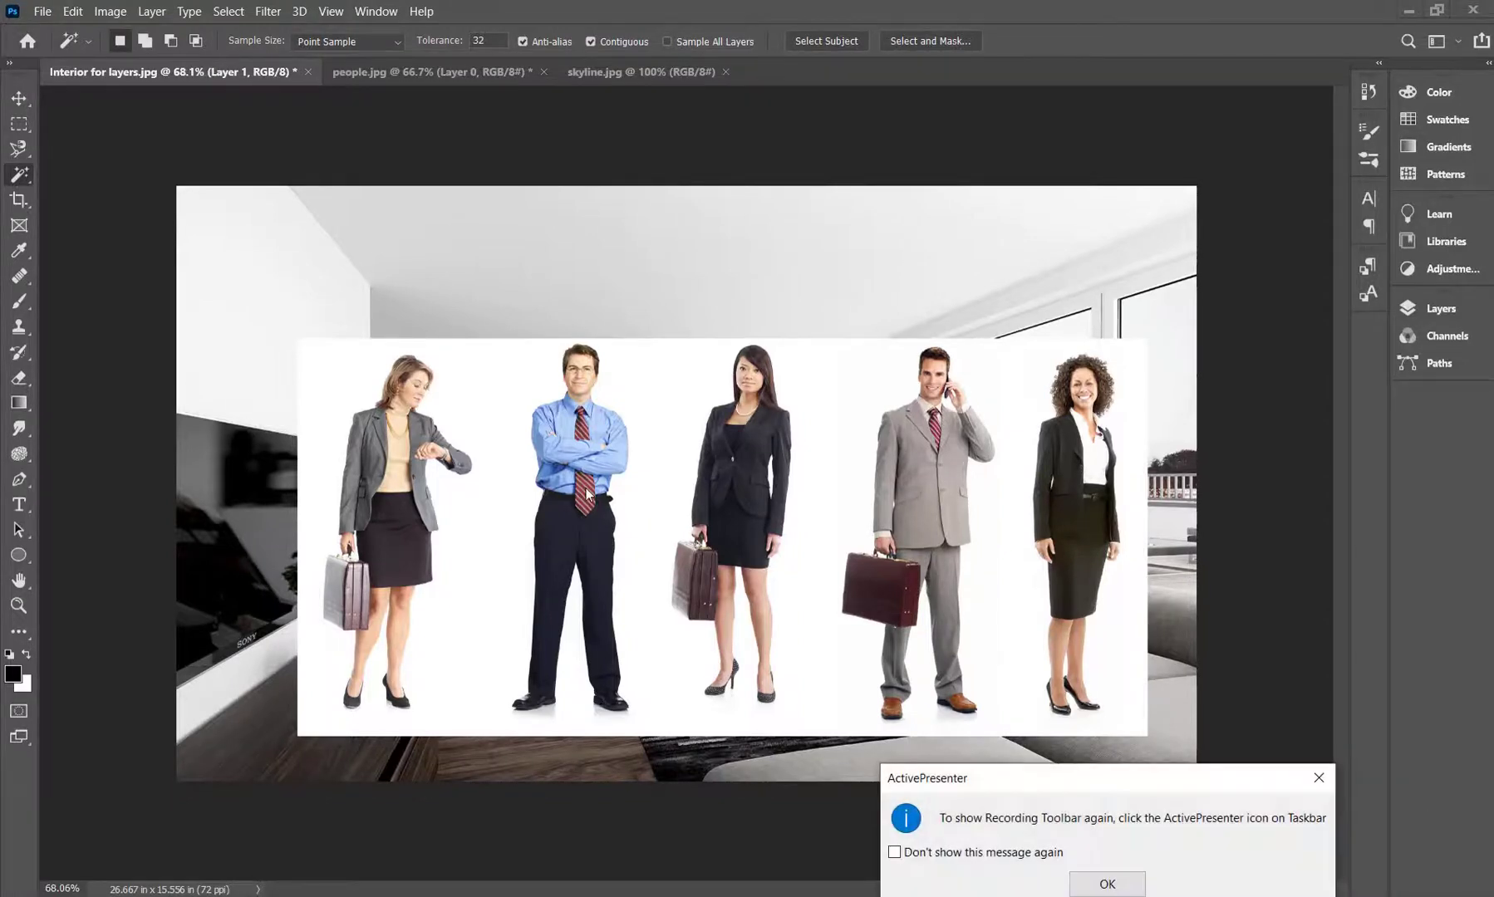
{"action": "left_click", "coordinate": [1319, 778]}
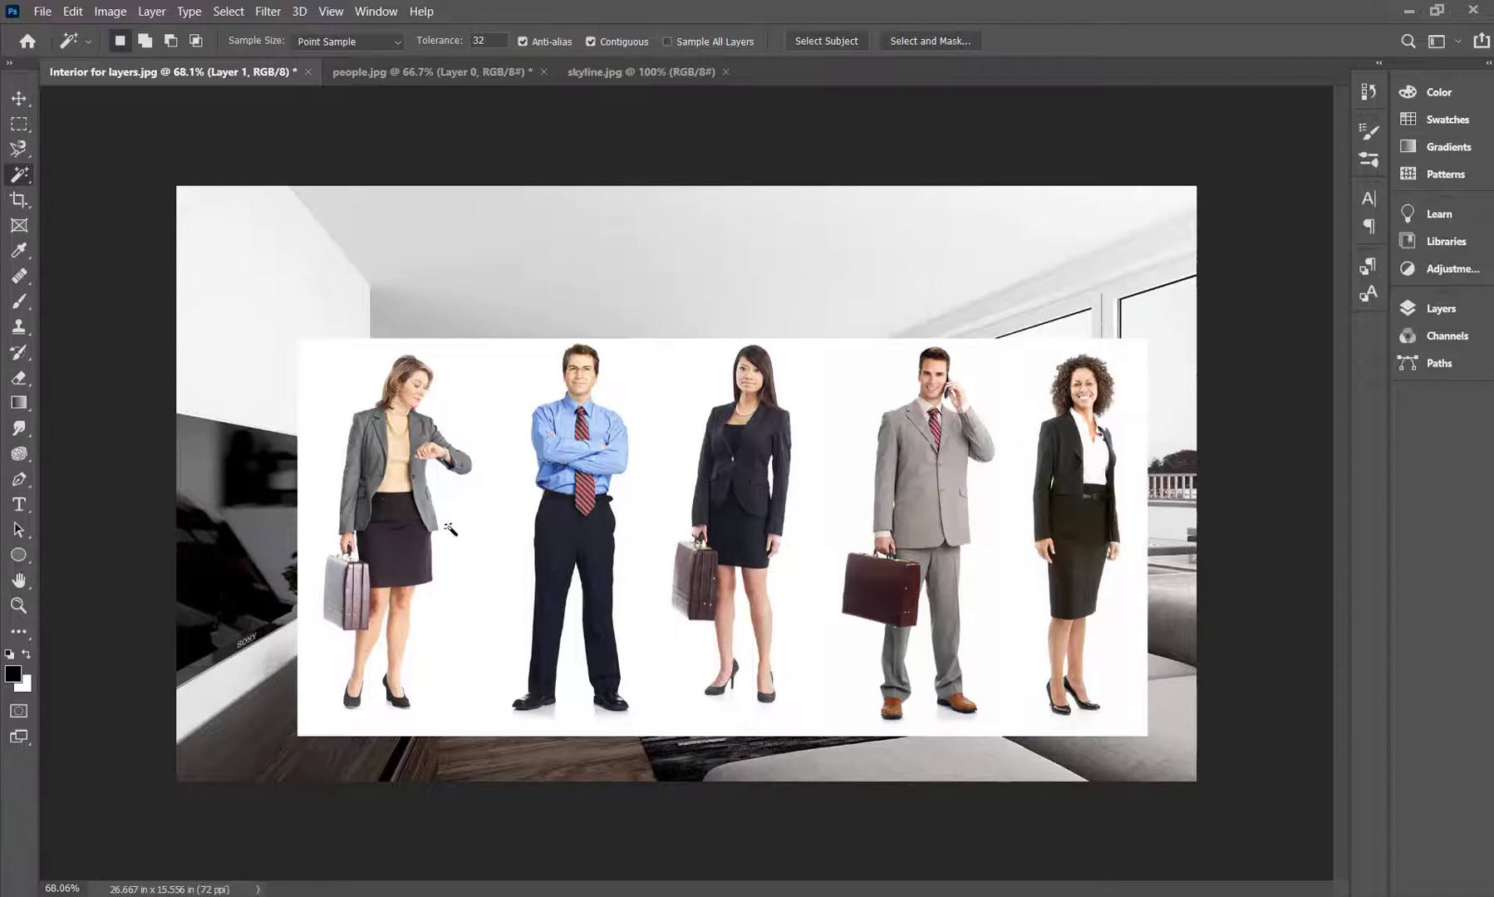
Step: Try the Magic Wand on the white background, the man's trousers, shirt and face, and the first woman's skirt
{"action": "left_click", "coordinate": [476, 550]}
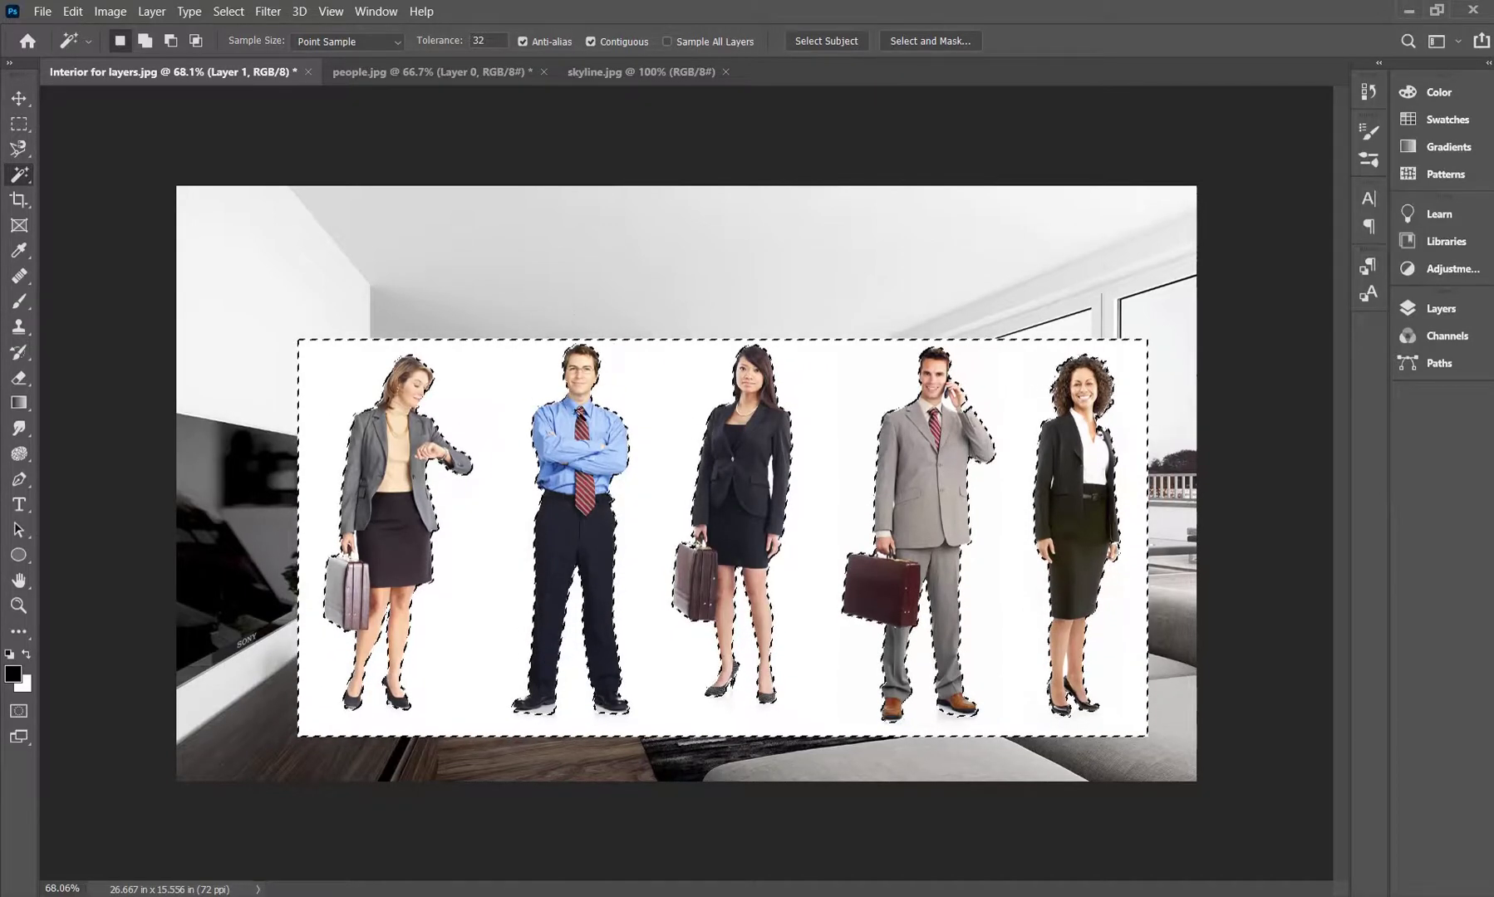
{"action": "left_click", "coordinate": [559, 525]}
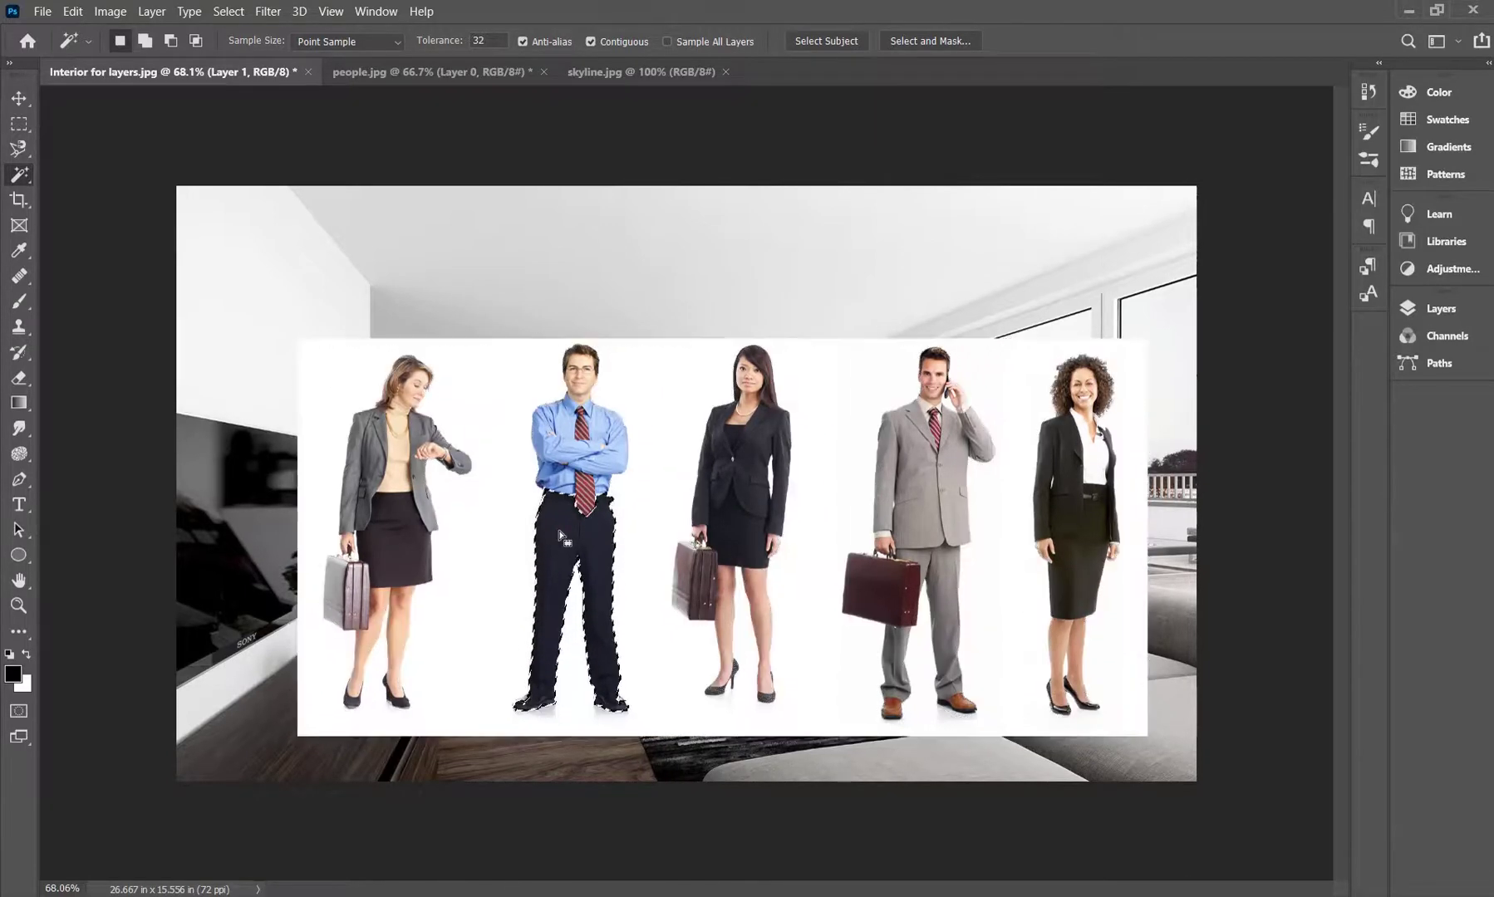
{"action": "left_click", "coordinate": [551, 482]}
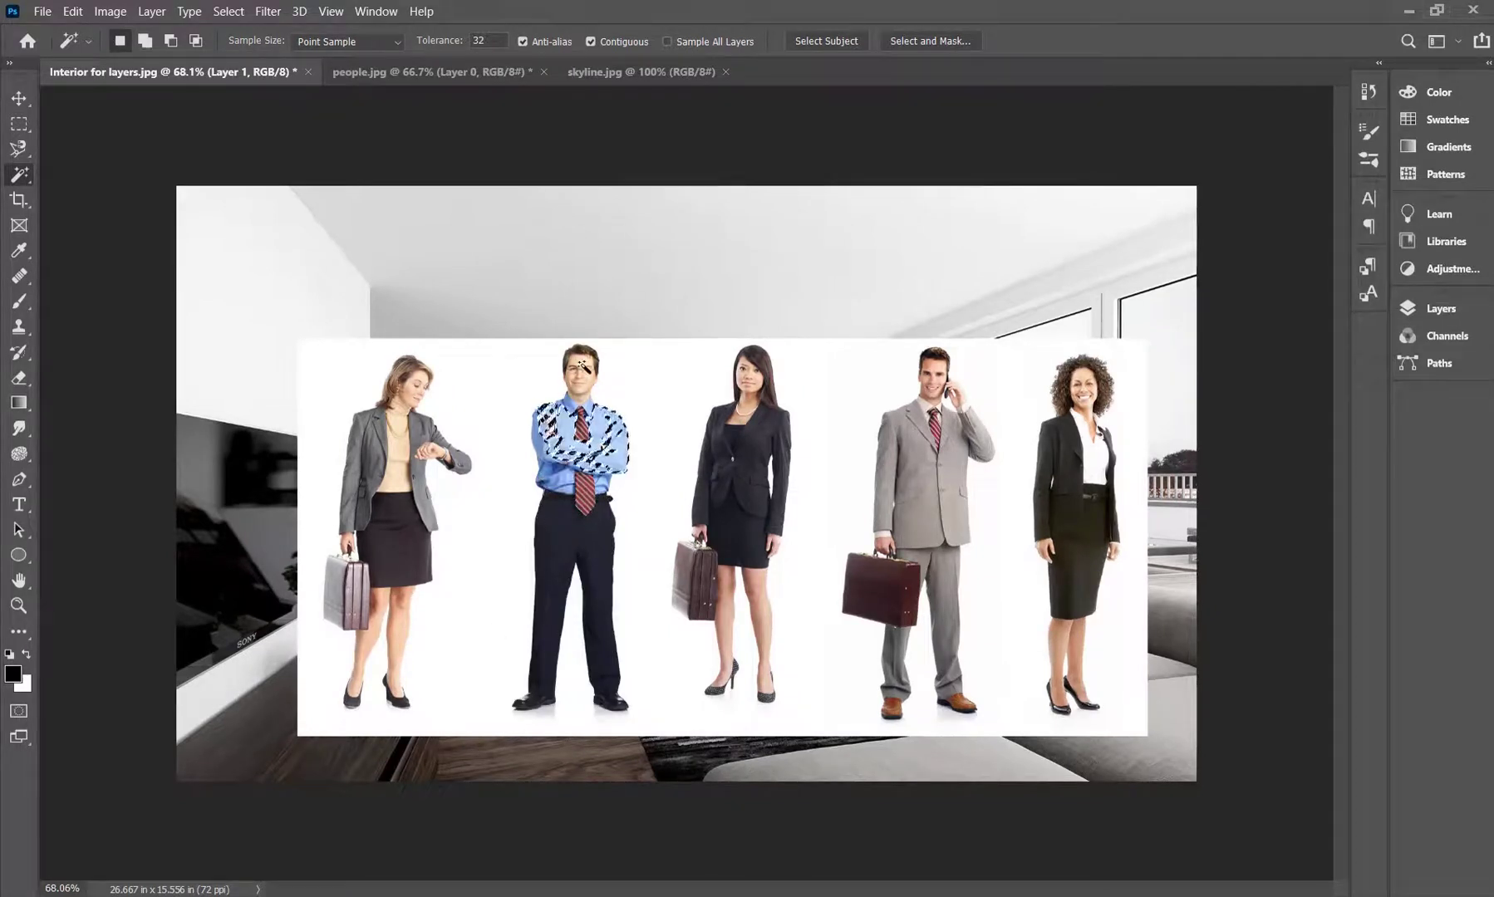
{"action": "left_click", "coordinate": [551, 428]}
{"action": "left_click", "coordinate": [585, 364]}
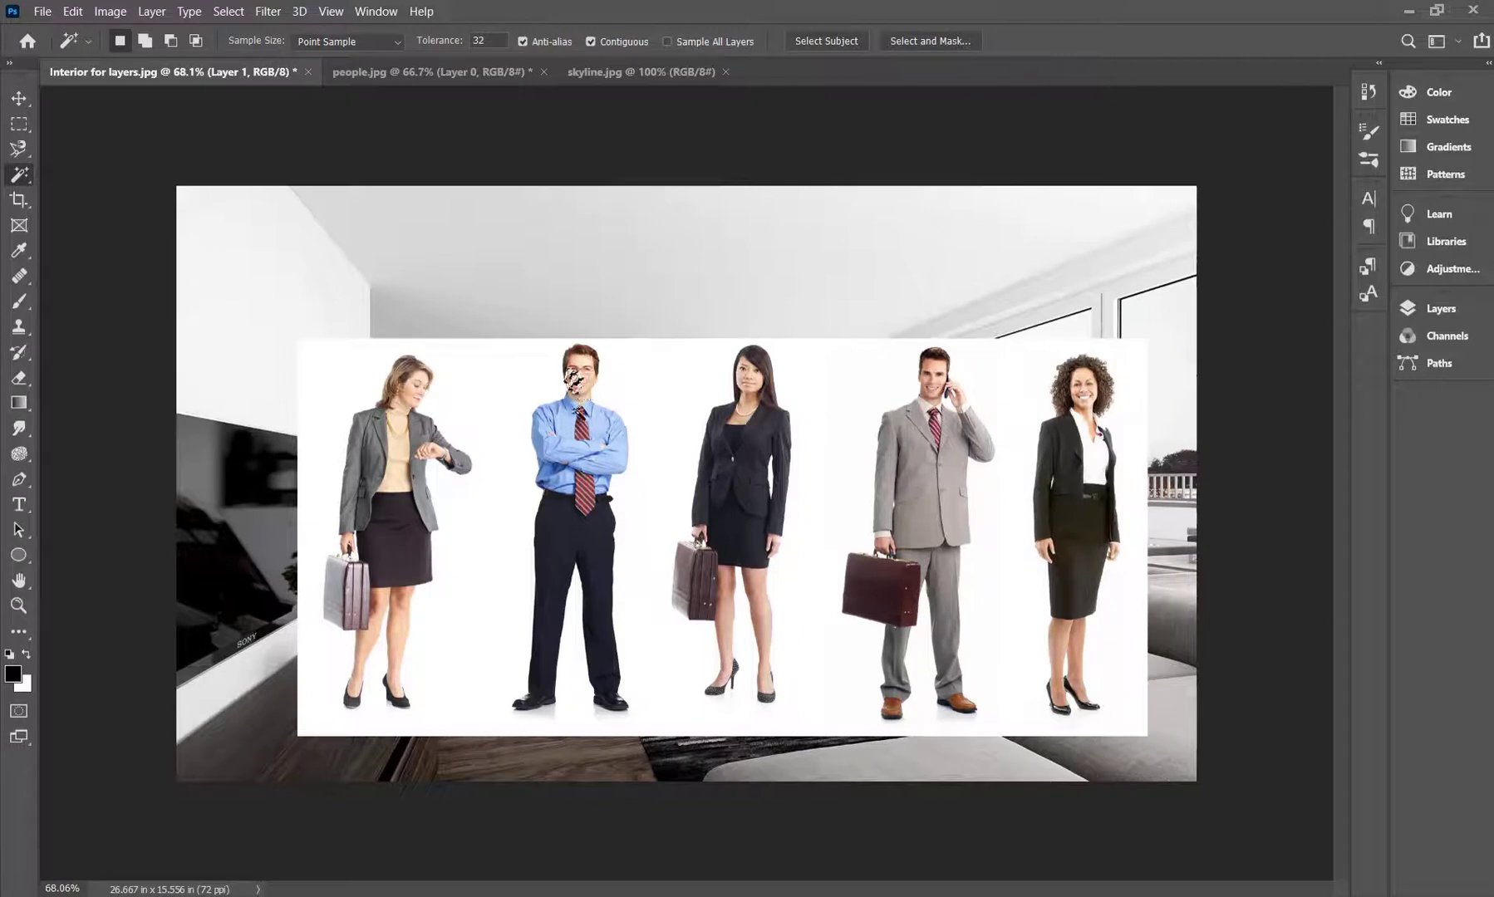
{"action": "left_click", "coordinate": [593, 446]}
{"action": "left_click", "coordinate": [563, 540]}
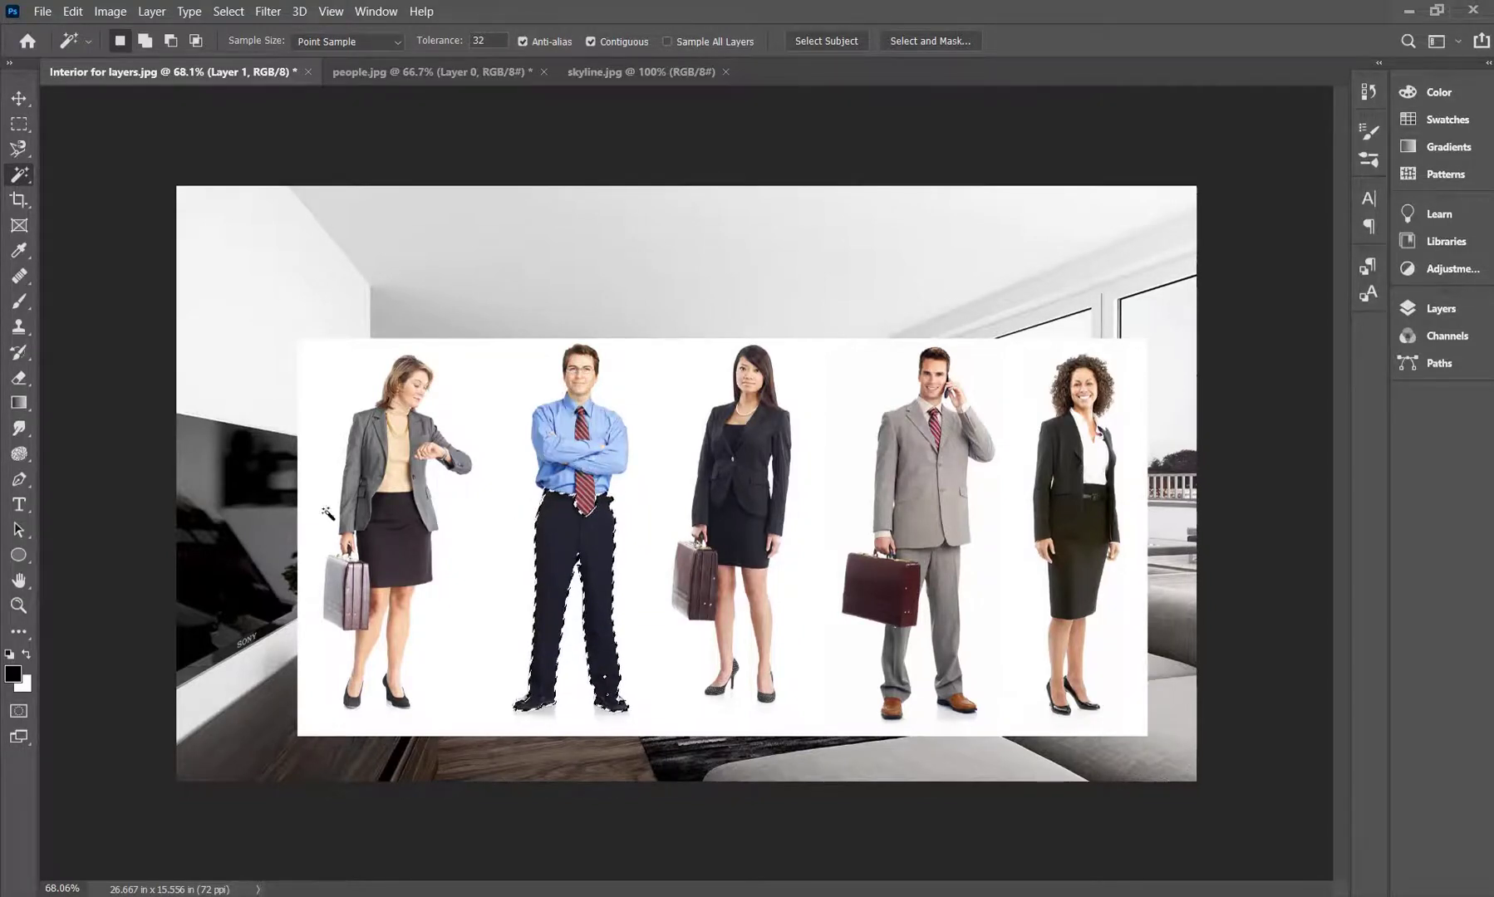
{"action": "left_click", "coordinate": [388, 553]}
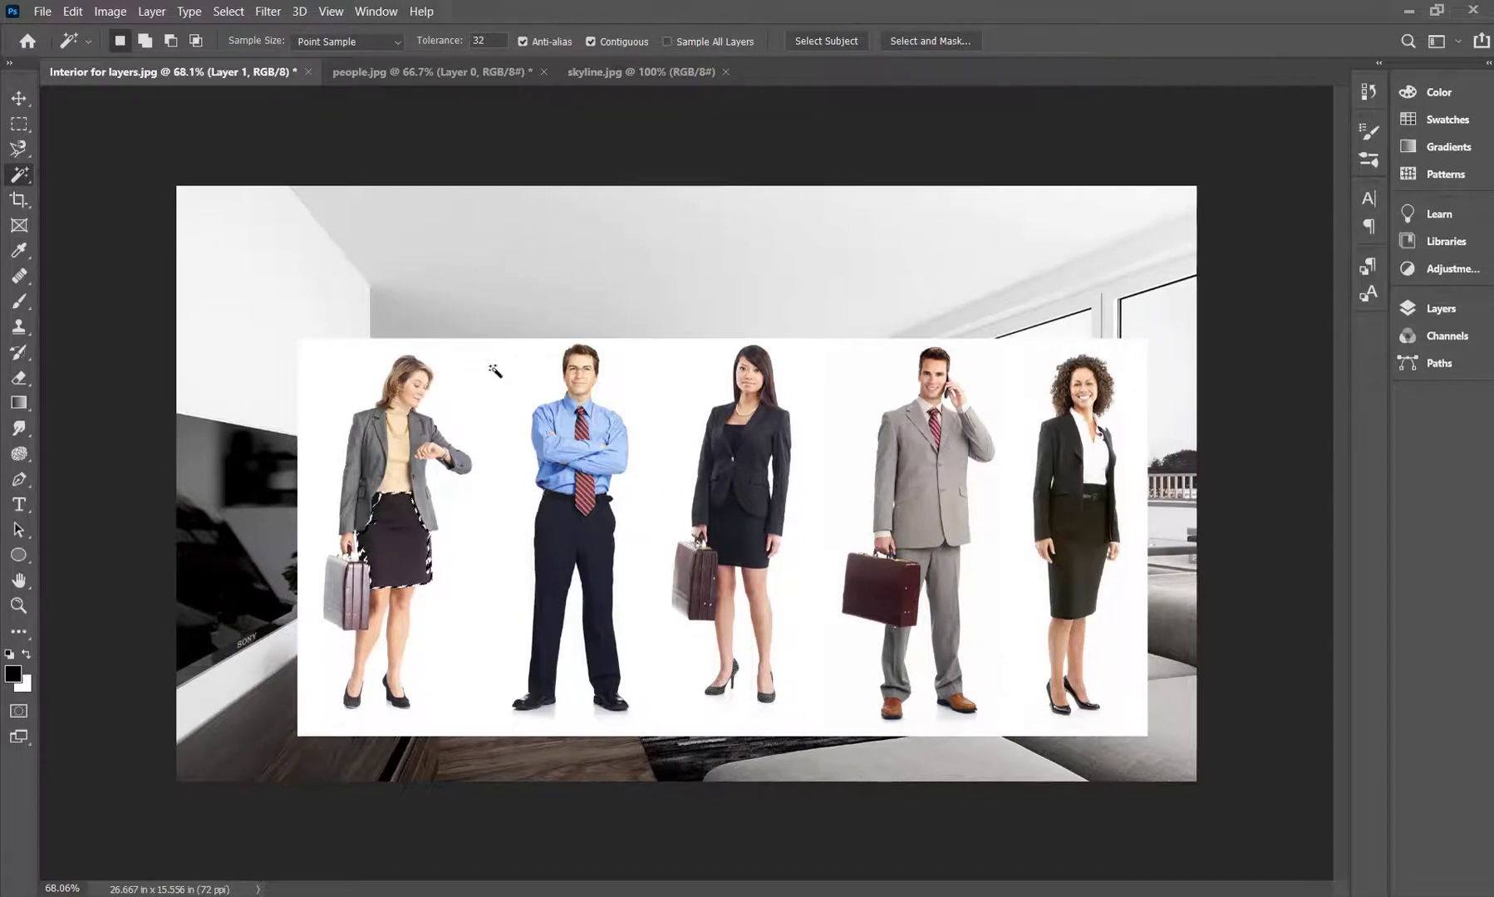
Step: Select the people photo's white background with the Magic Wand, delete it, and clear the selection
{"action": "left_click", "coordinate": [470, 613]}
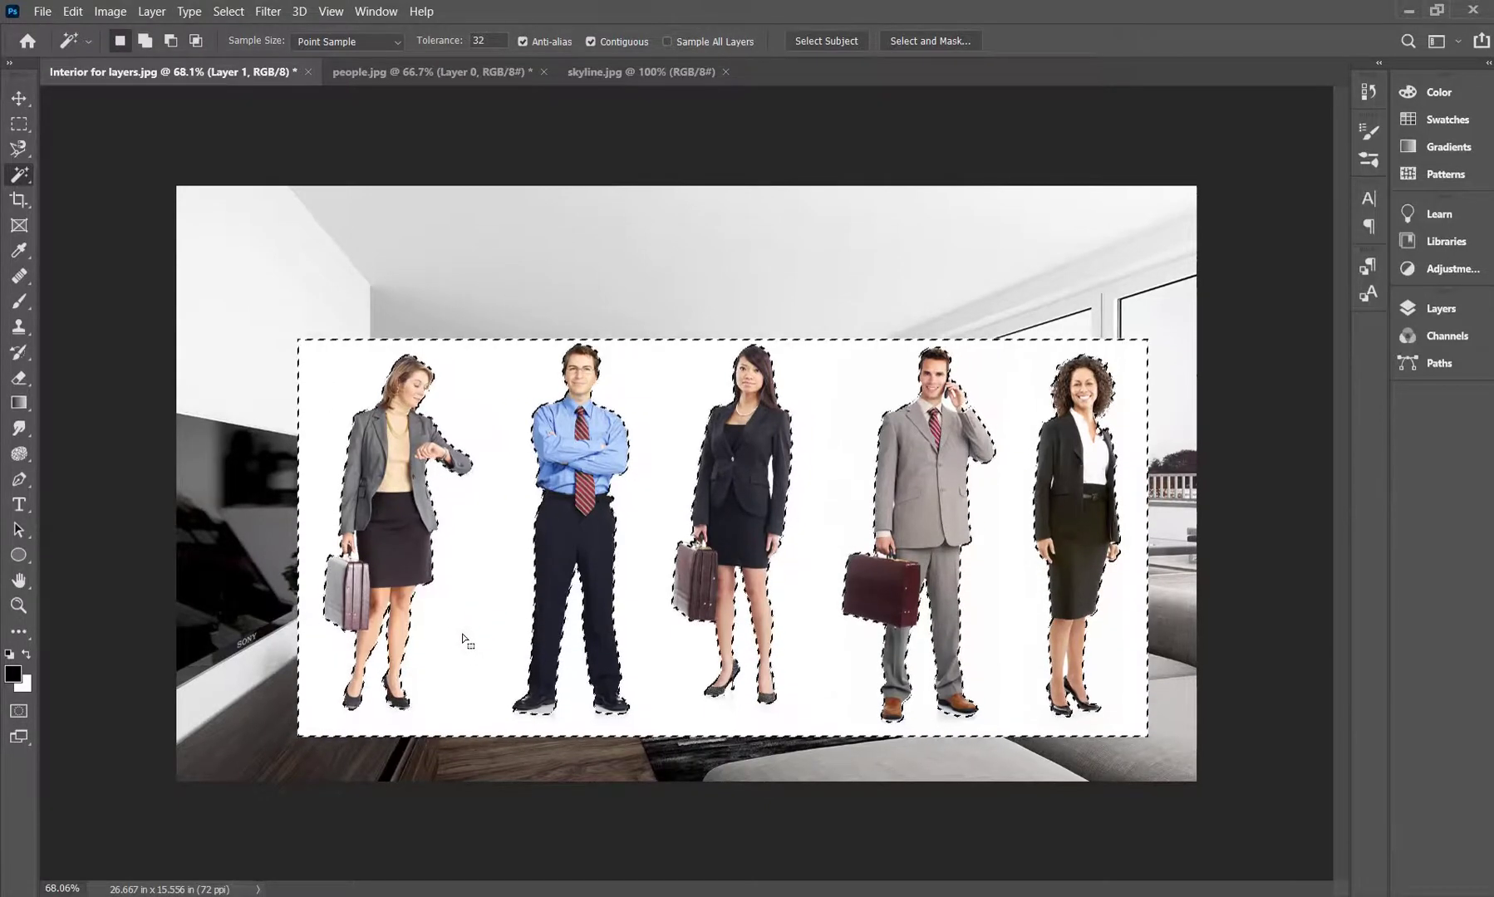
{"action": "key", "text": "Delete"}
{"action": "key", "text": "ctrl+d"}
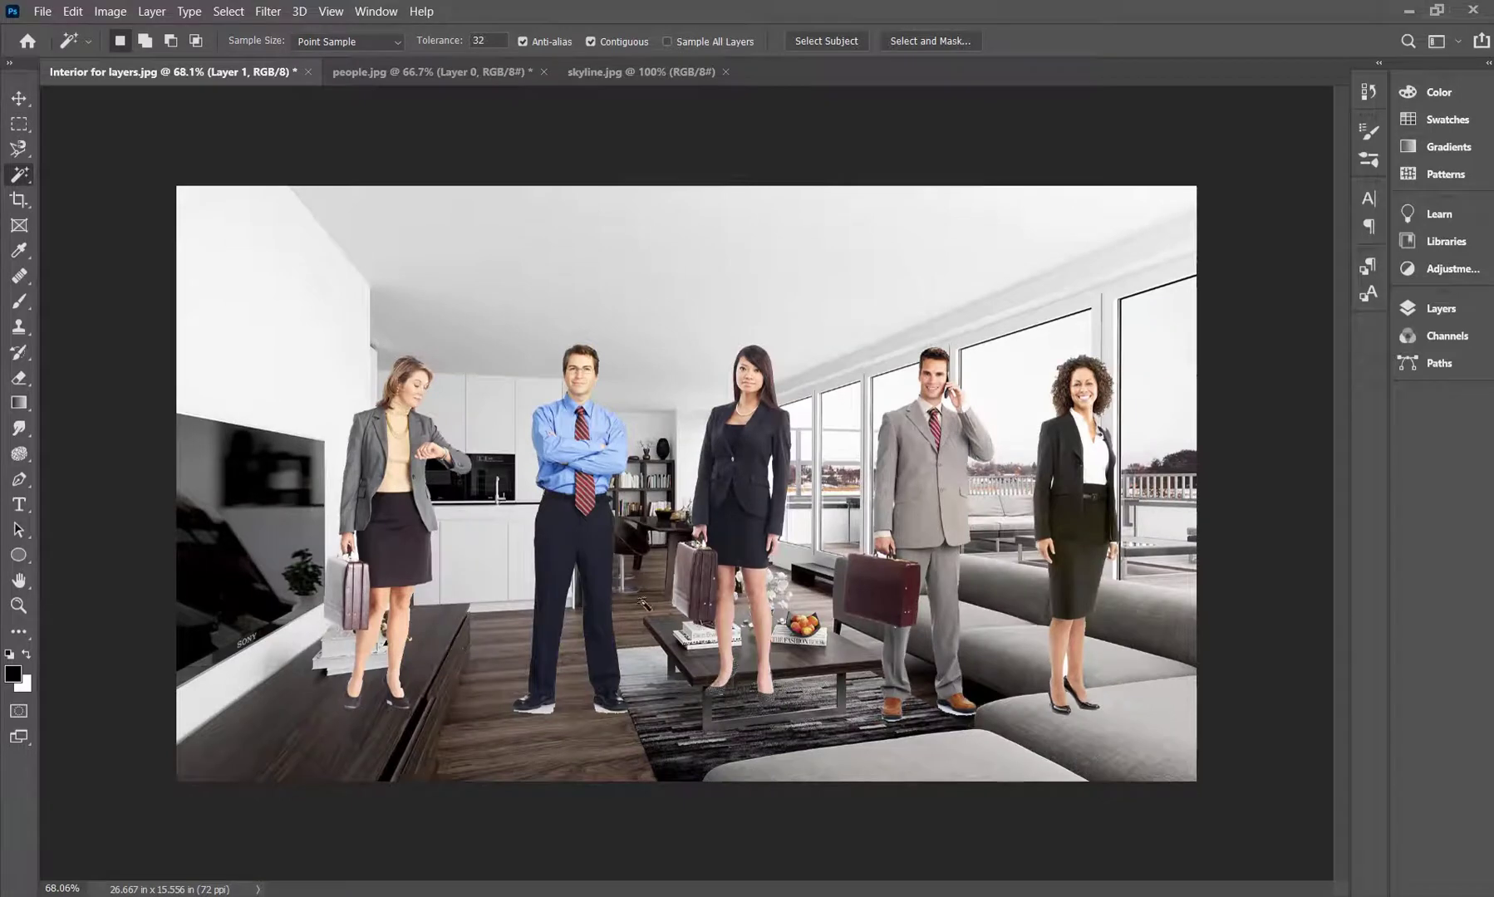
Step: Move the layer of cut-out people slightly up and to the left within the interior
{"action": "left_click", "coordinate": [19, 98]}
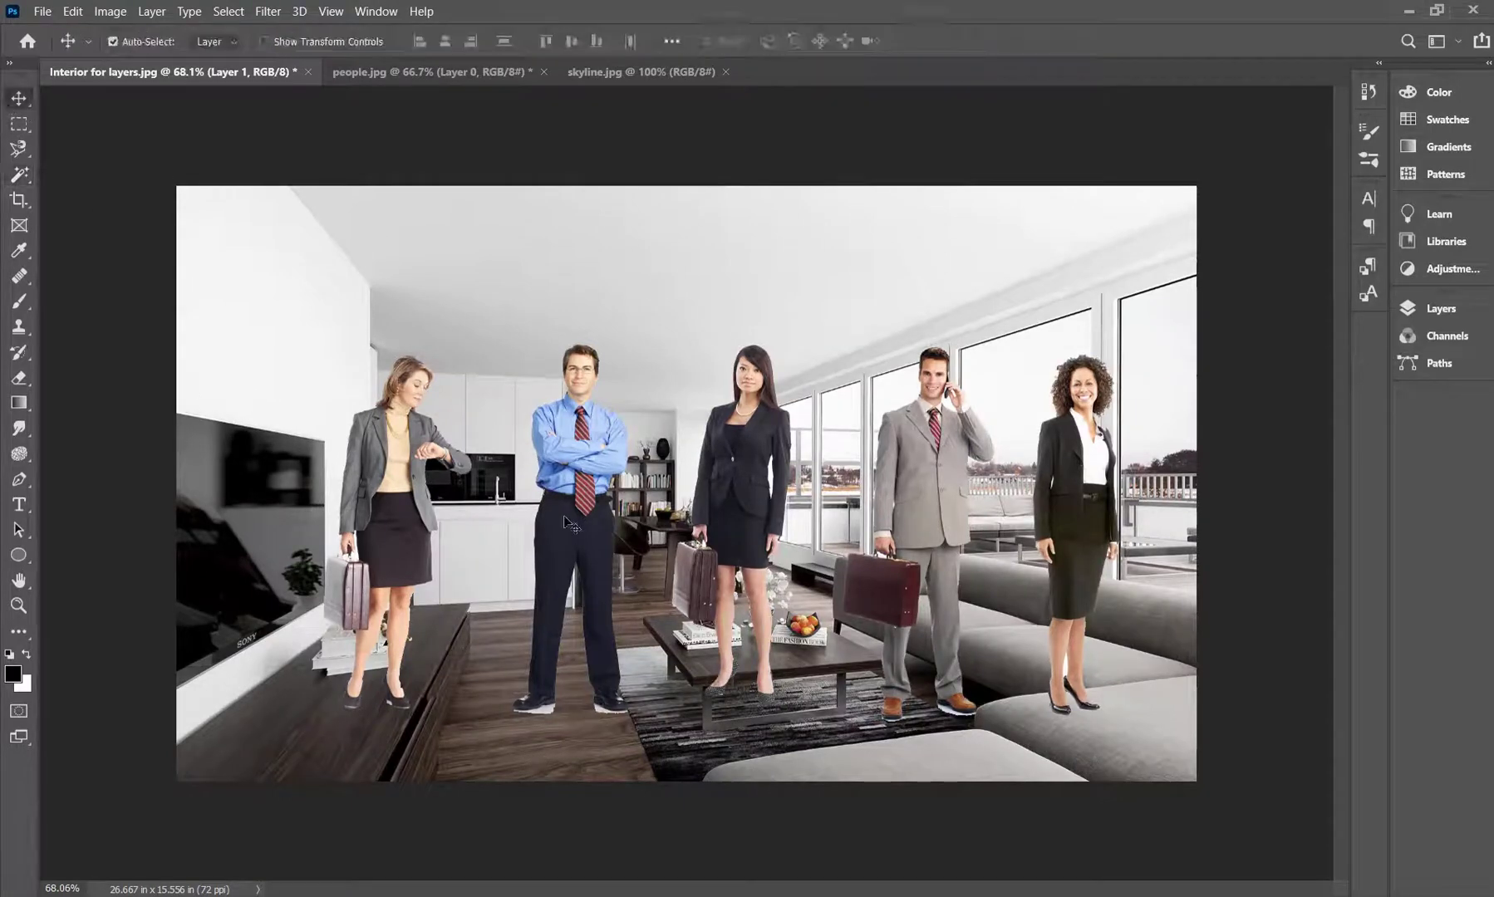
{"action": "mouse_move", "coordinate": [565, 522]}
{"action": "left_mouse_down"}
{"action": "mouse_move", "coordinate": [493, 511]}
{"action": "mouse_move", "coordinate": [566, 532]}
{"action": "mouse_move", "coordinate": [420, 472]}
{"action": "mouse_move", "coordinate": [619, 517]}
{"action": "mouse_move", "coordinate": [536, 458]}
{"action": "mouse_move", "coordinate": [565, 438]}
{"action": "mouse_move", "coordinate": [609, 486]}
{"action": "mouse_move", "coordinate": [536, 511]}
{"action": "mouse_move", "coordinate": [591, 465]}
{"action": "mouse_move", "coordinate": [515, 440]}
{"action": "mouse_move", "coordinate": [519, 482]}
{"action": "mouse_move", "coordinate": [554, 504]}
{"action": "mouse_move", "coordinate": [595, 476]}
{"action": "mouse_move", "coordinate": [569, 530]}
{"action": "mouse_move", "coordinate": [563, 486]}
{"action": "mouse_move", "coordinate": [553, 501]}
{"action": "left_mouse_up"}
{"action": "key", "text": "ctrl"}
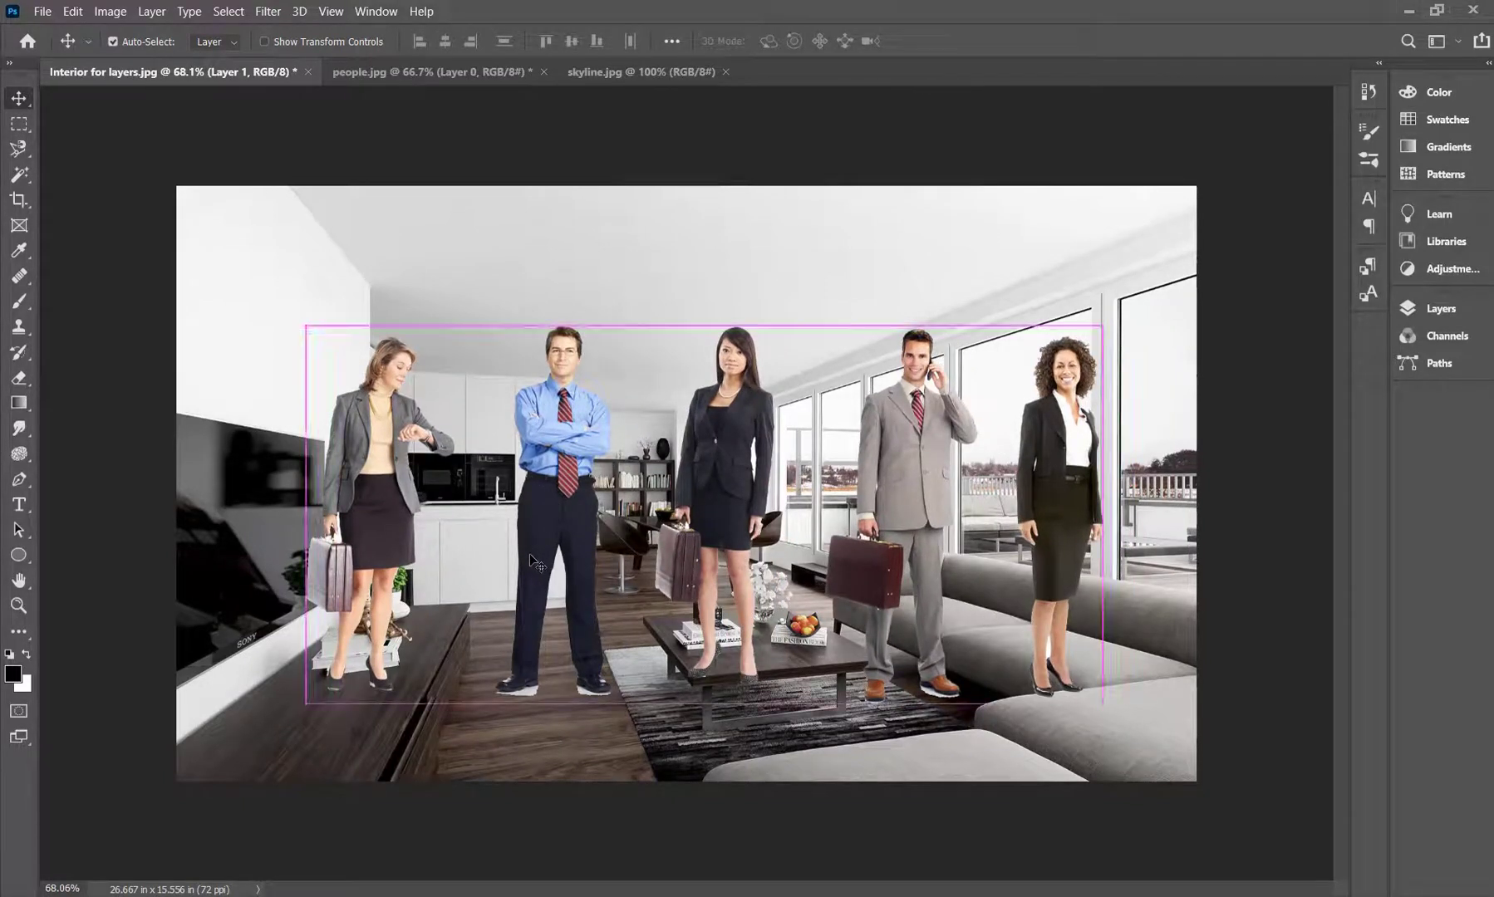
Step: Undo the layer move and the background deletion, and clear the restored selection
{"action": "key", "text": "ctrl+z"}
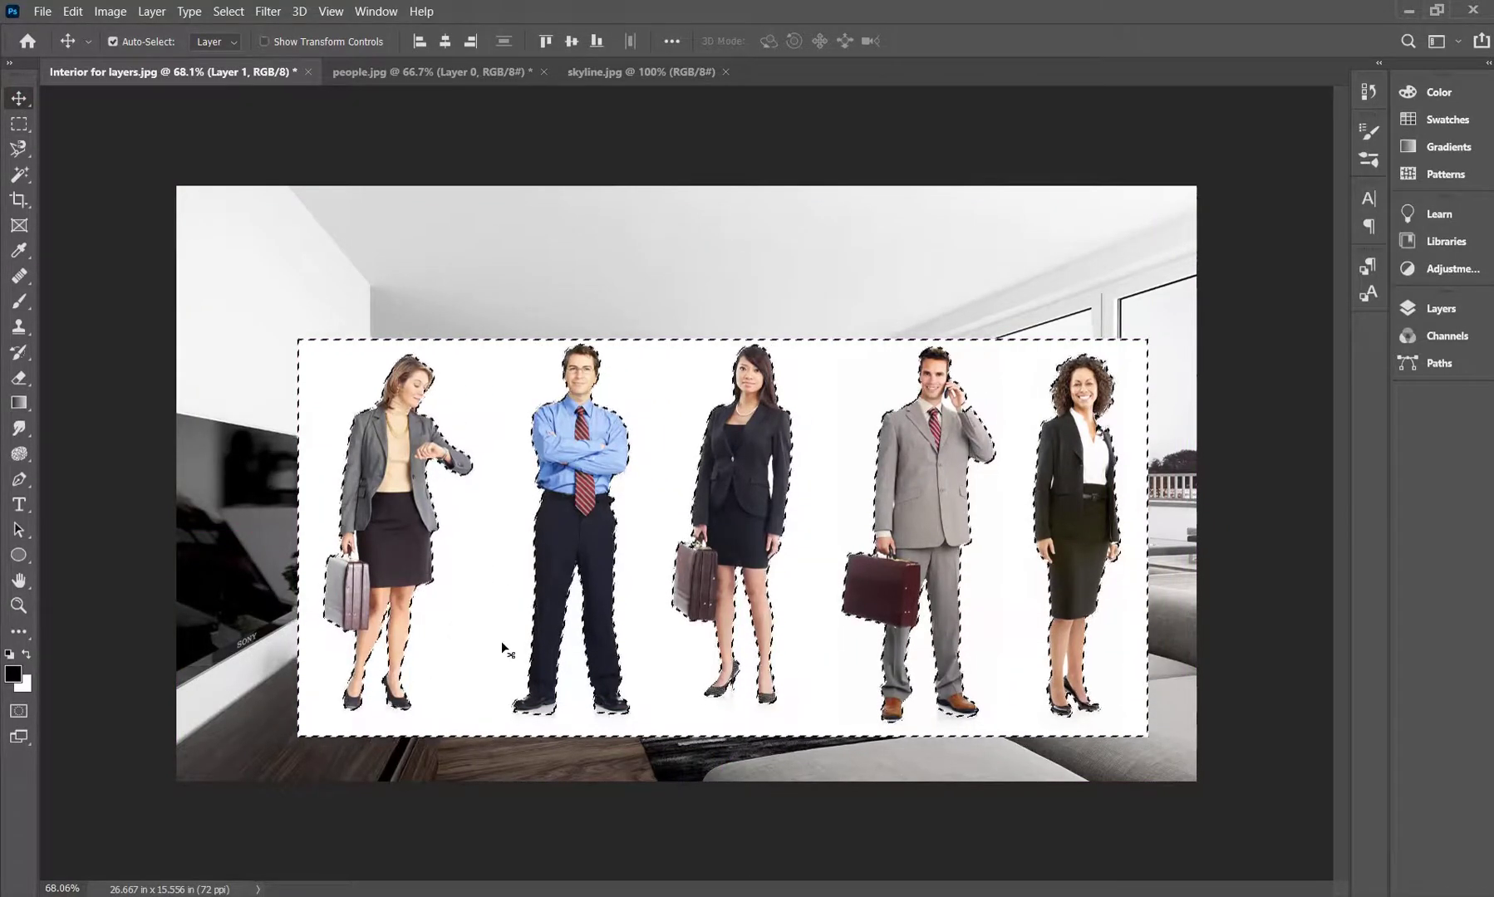
{"action": "key", "text": "ctrl"}
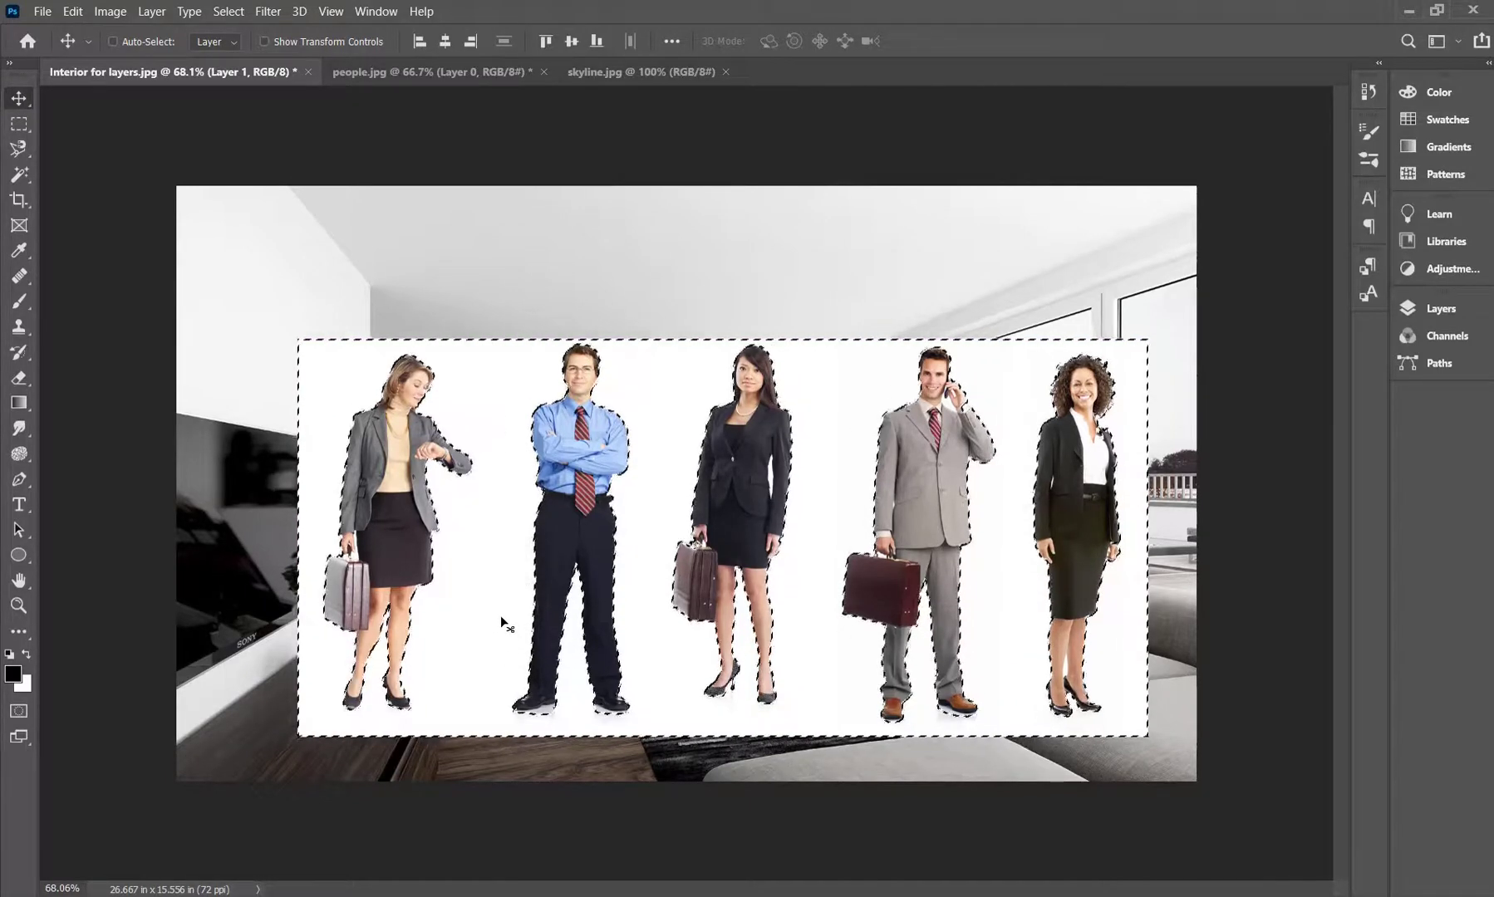
{"action": "key", "text": "ctrl+d"}
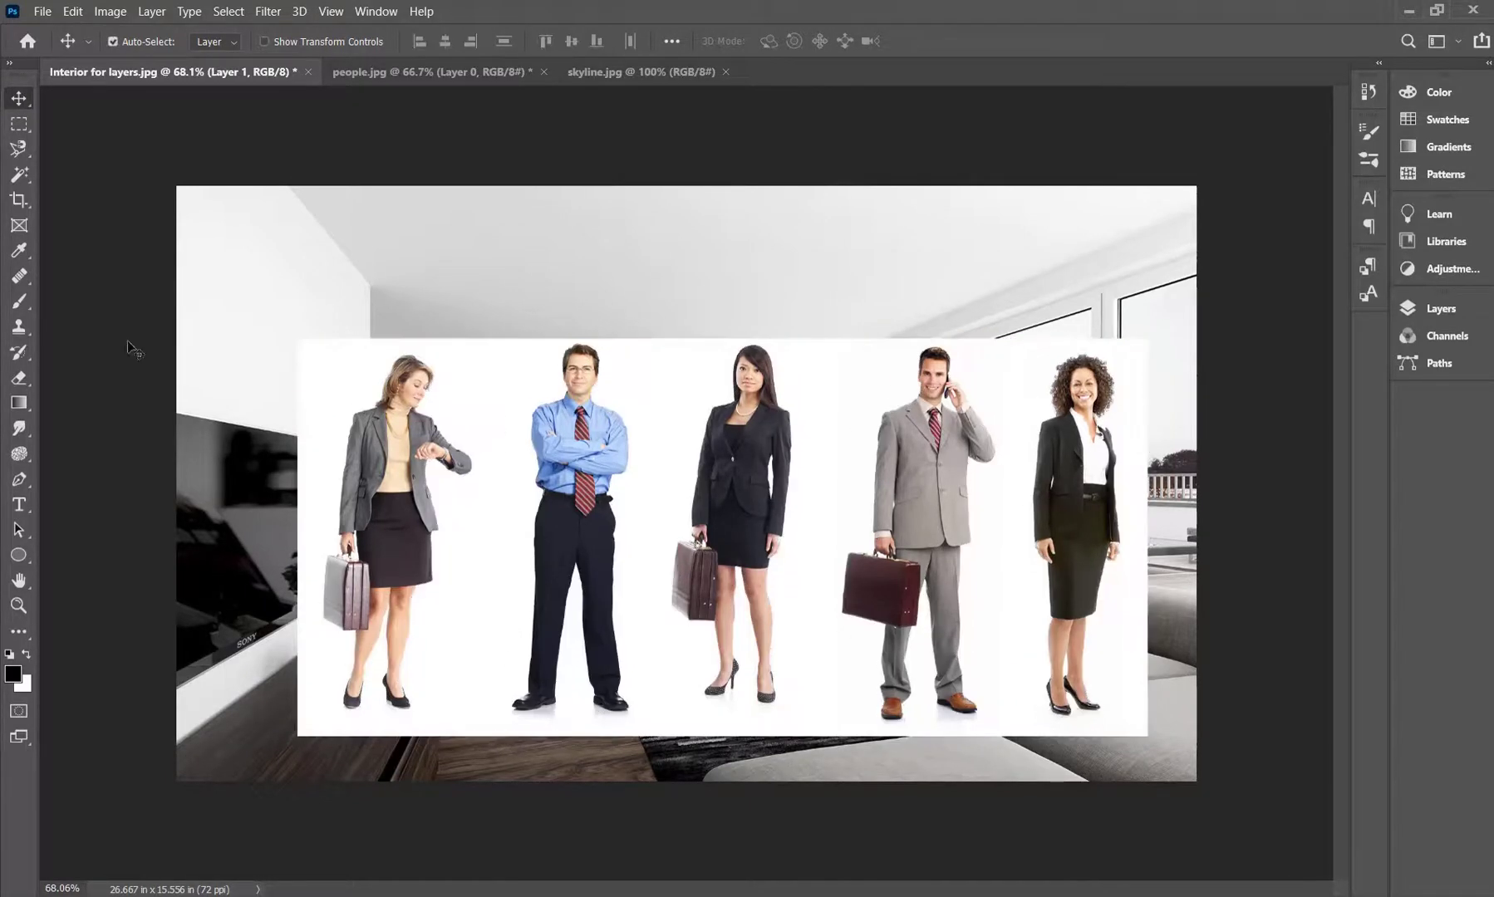
Step: Select the first woman, including her briefcase, legs, shoes and raised sleeve, with the Quick Selection tool
{"action": "right_click", "coordinate": [20, 176]}
{"action": "left_click", "coordinate": [133, 190]}
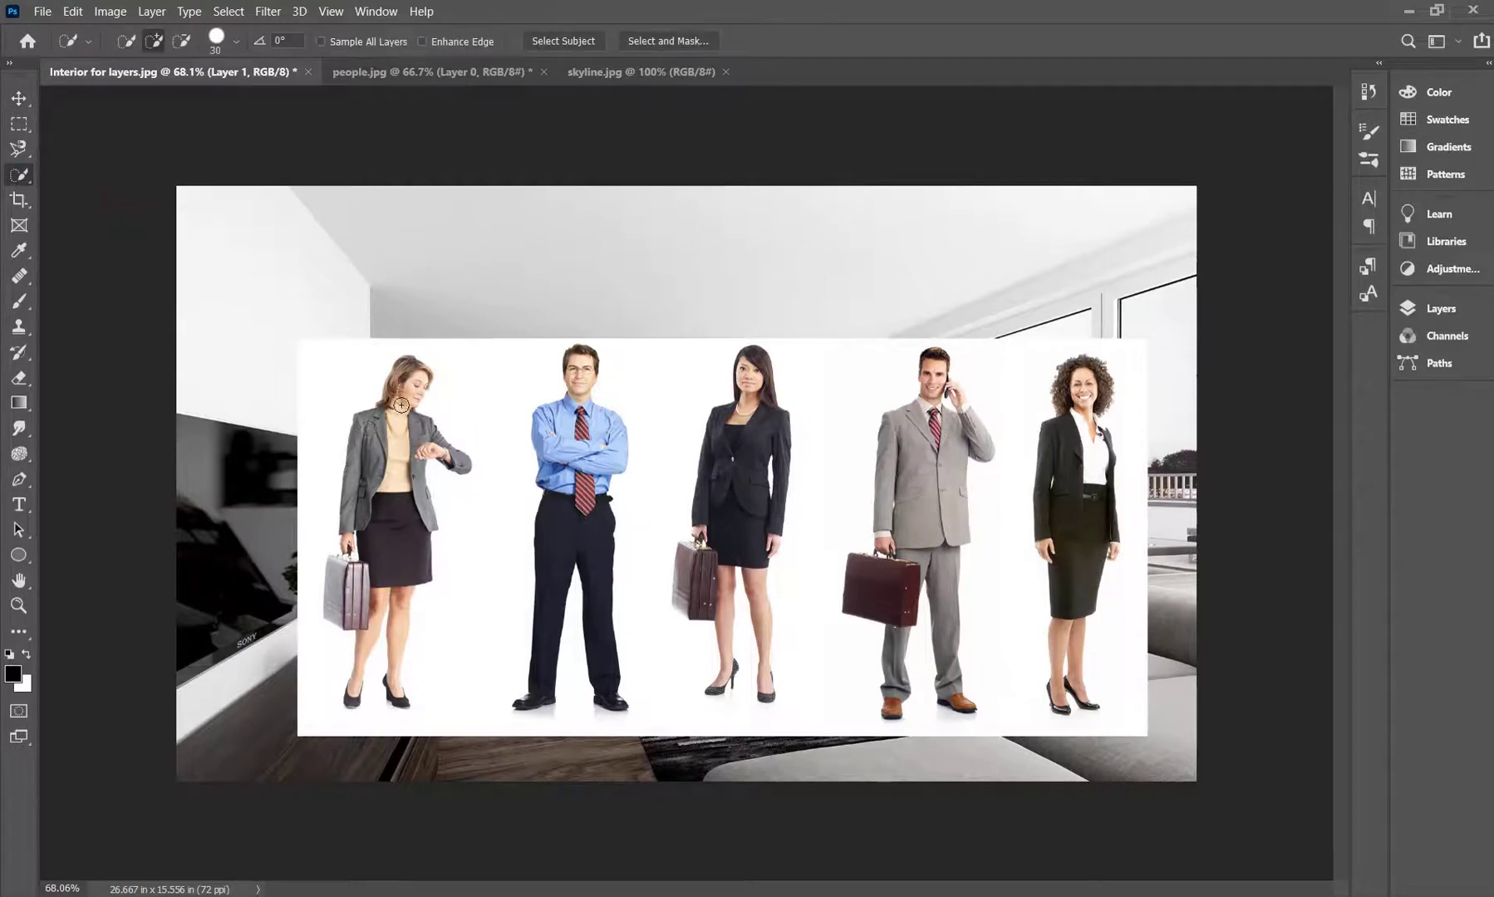
{"action": "left_click_drag", "start_coordinate": [366, 574], "coordinate": [359, 642]}
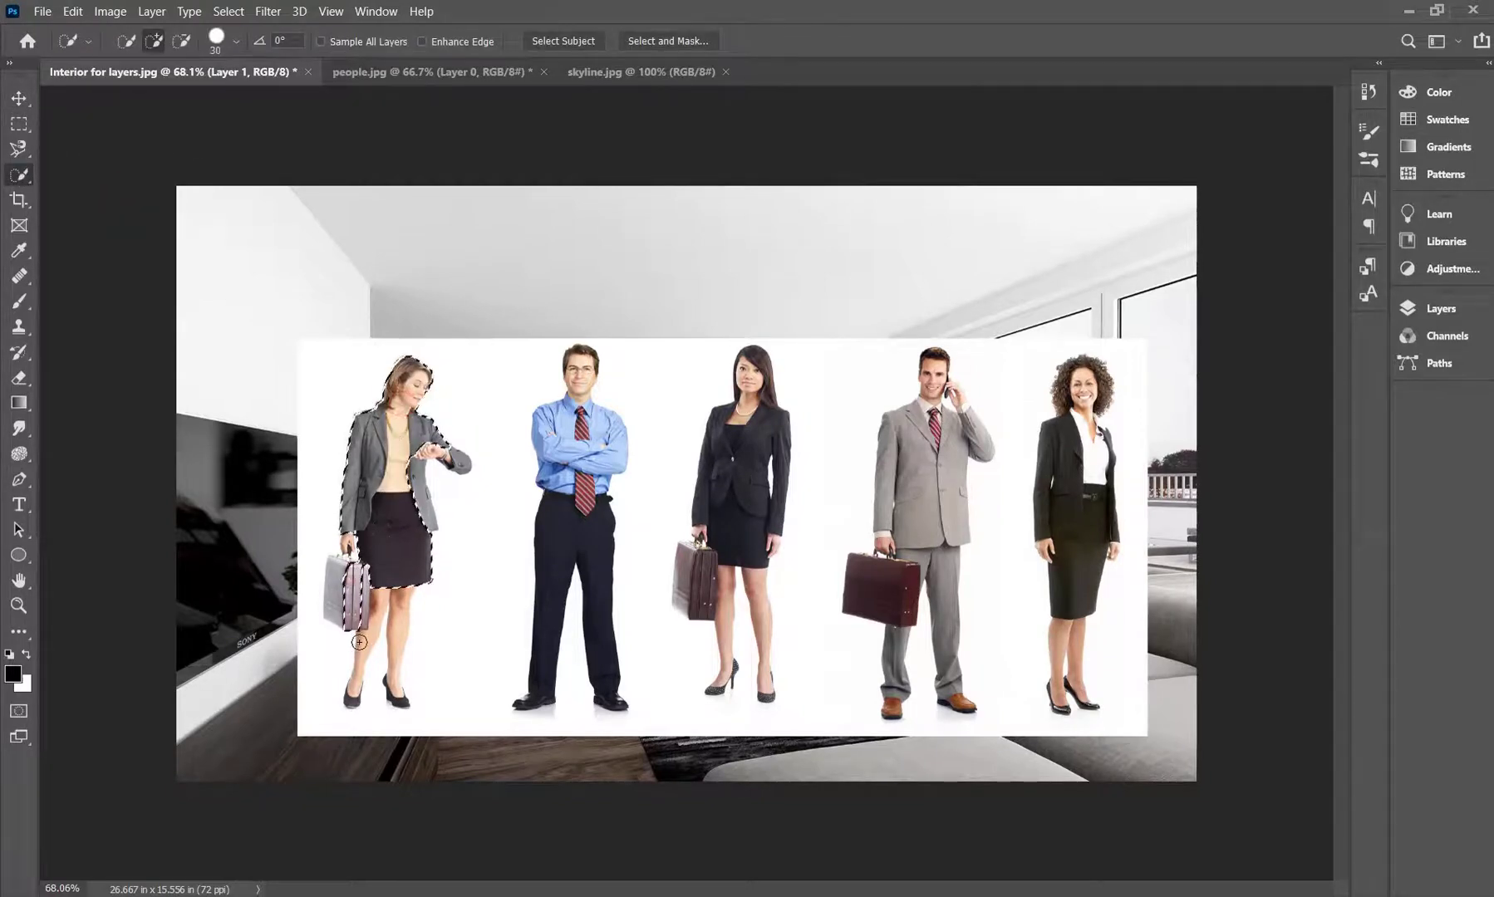
{"action": "mouse_move", "coordinate": [336, 586]}
{"action": "left_mouse_down"}
{"action": "mouse_move", "coordinate": [409, 591]}
{"action": "mouse_move", "coordinate": [350, 694]}
{"action": "mouse_move", "coordinate": [403, 693]}
{"action": "mouse_move", "coordinate": [346, 695]}
{"action": "mouse_move", "coordinate": [398, 701]}
{"action": "mouse_move", "coordinate": [364, 661]}
{"action": "left_mouse_up"}
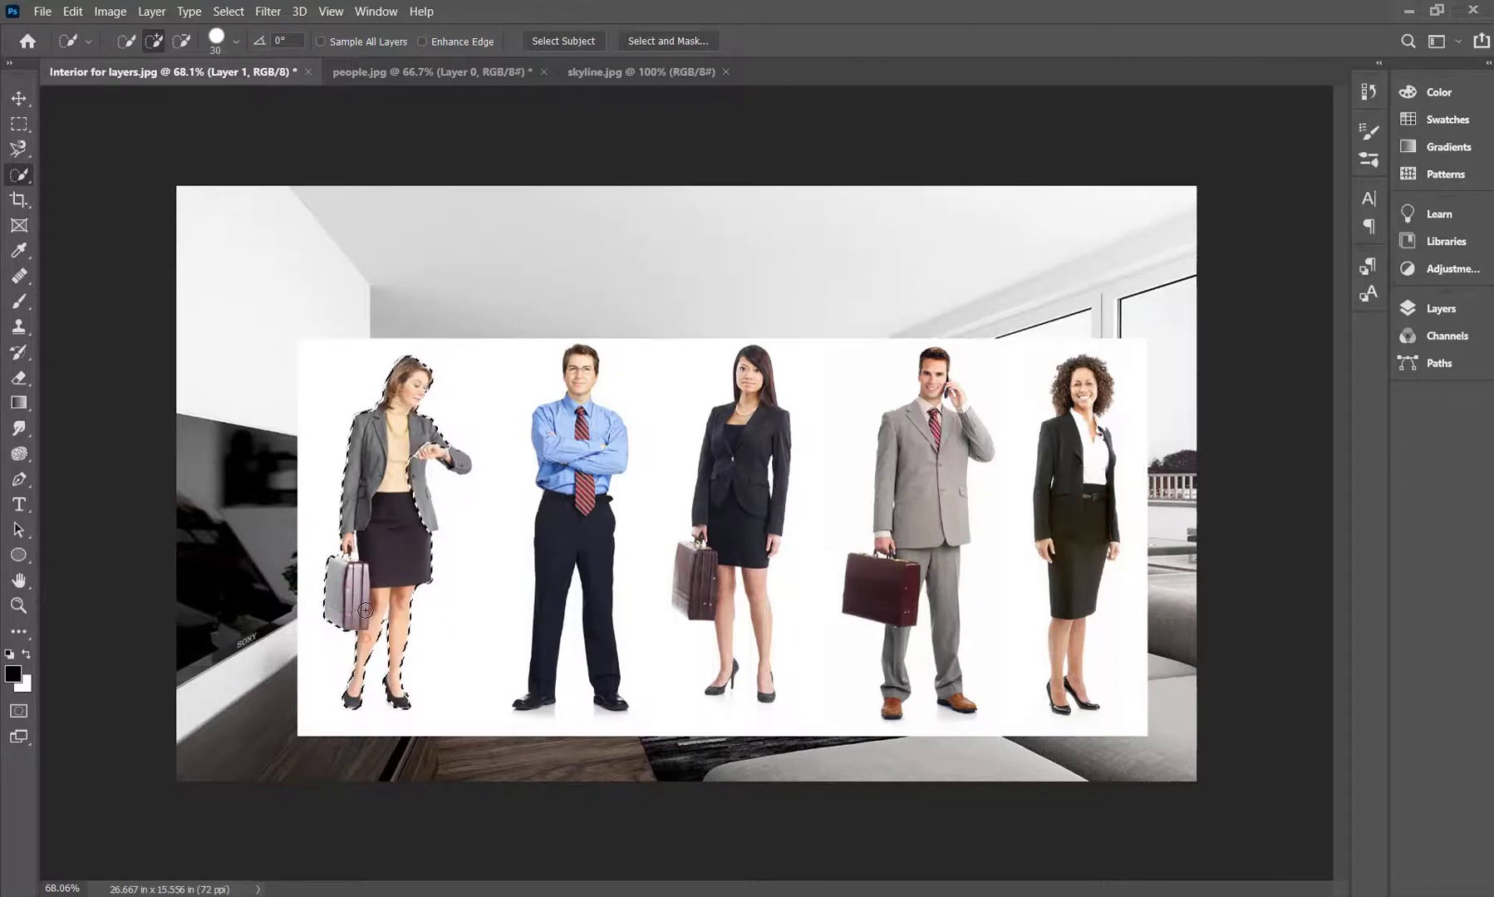
{"action": "left_click", "coordinate": [460, 467]}
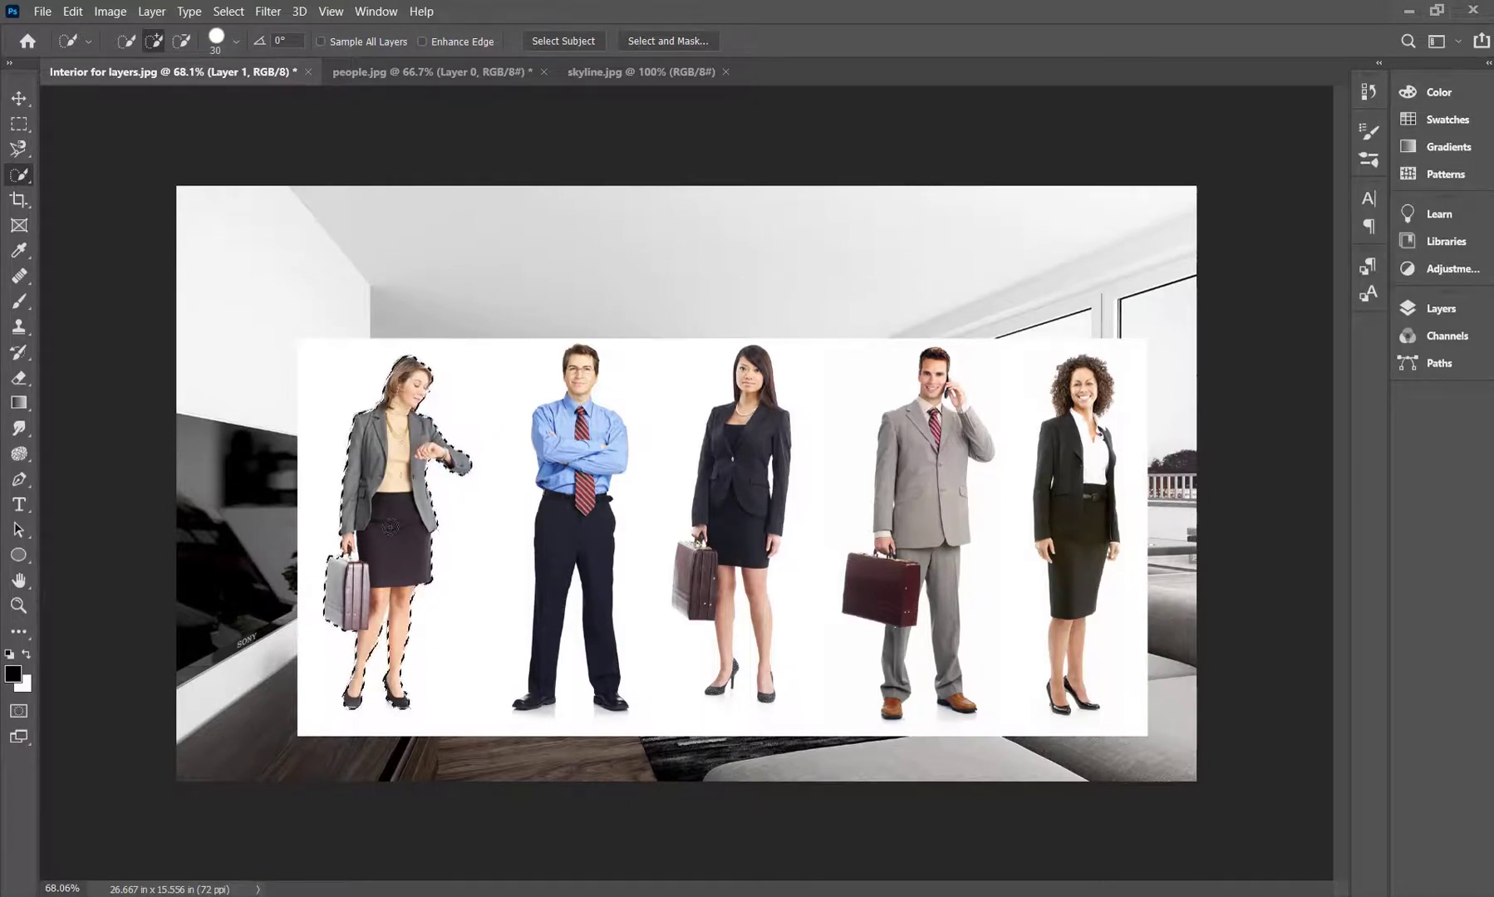
Step: Cut the selected woman onto her own layer and move her in front of the kitchen cabinets
{"action": "key", "text": "ctrl+x"}
{"action": "key", "text": "ctrl+v"}
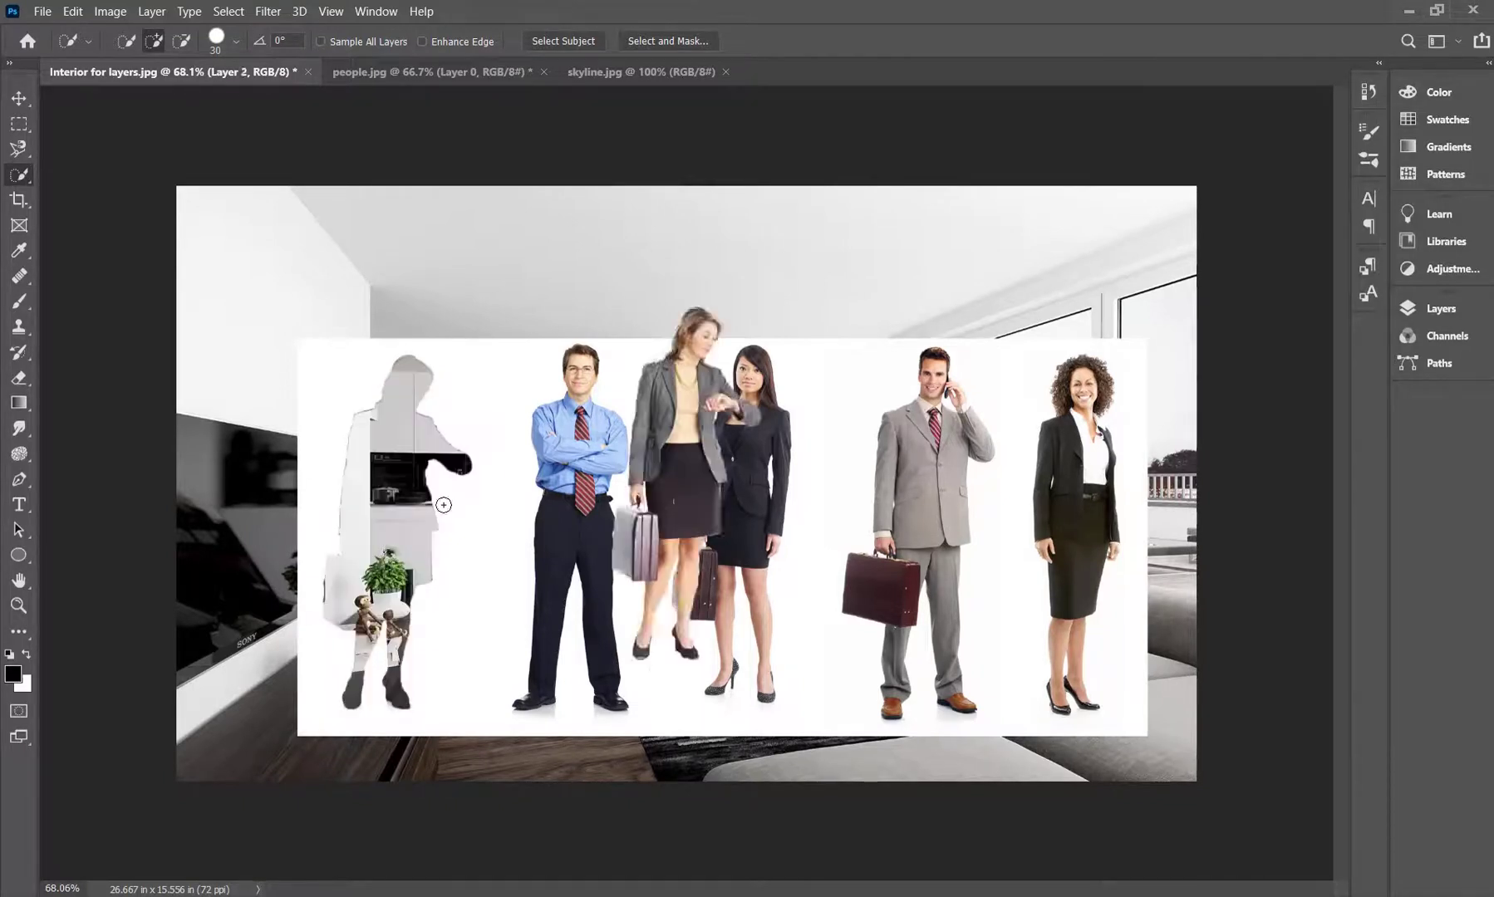
{"action": "left_click", "coordinate": [18, 97]}
{"action": "left_click_drag", "start_coordinate": [647, 383], "coordinate": [397, 449]}
Step: Move the remaining people photo aside to the right and place the woman on the floor beside the TV cabinet
{"action": "left_click_drag", "start_coordinate": [478, 519], "coordinate": [1089, 507]}
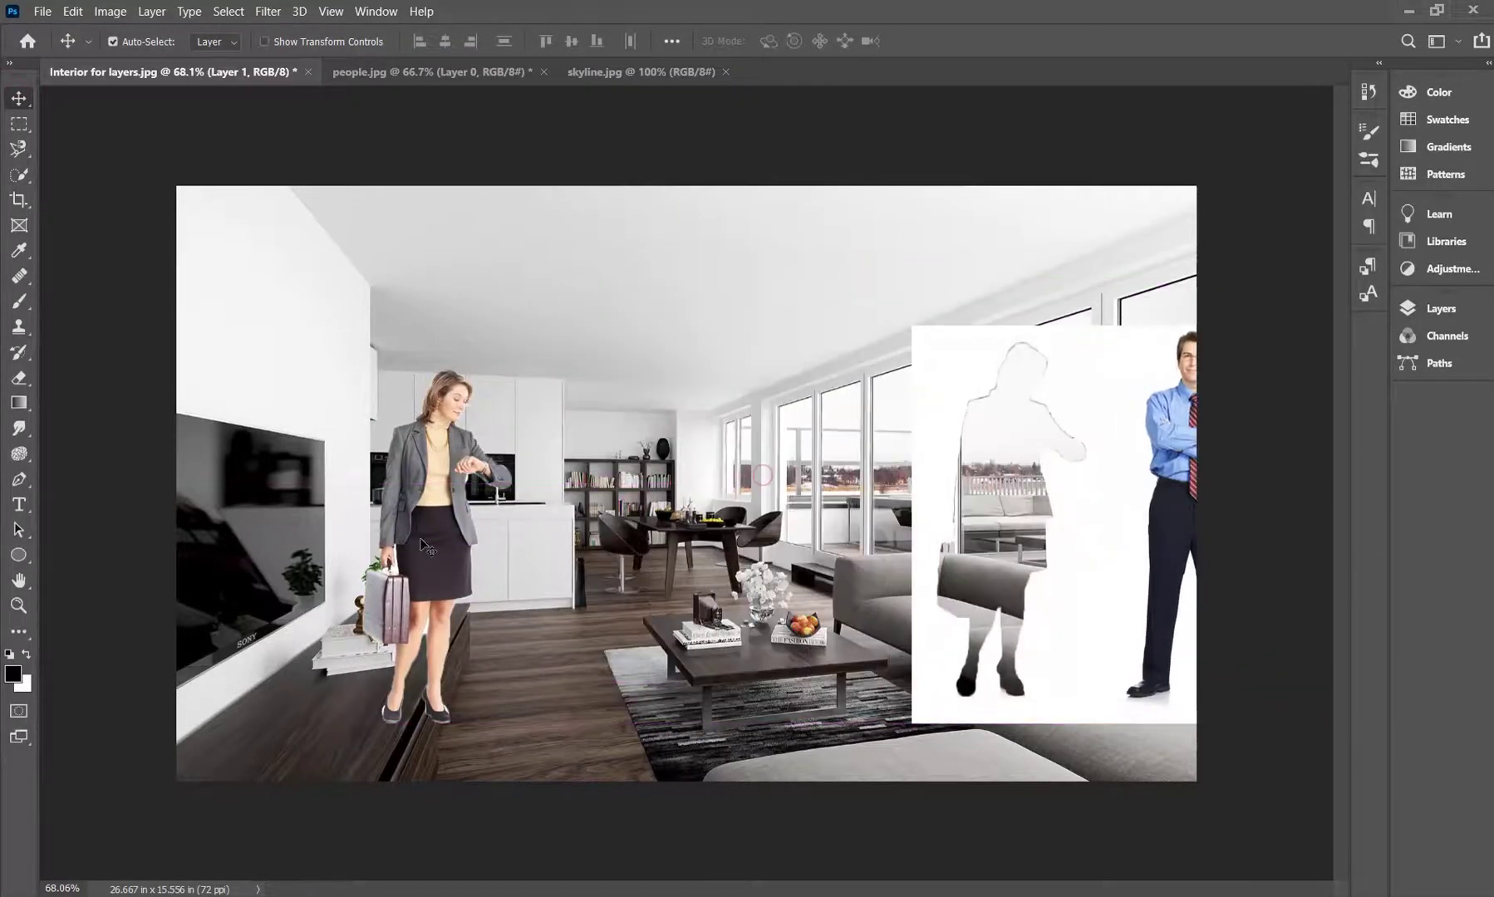
{"action": "left_click_drag", "start_coordinate": [414, 510], "coordinate": [565, 529]}
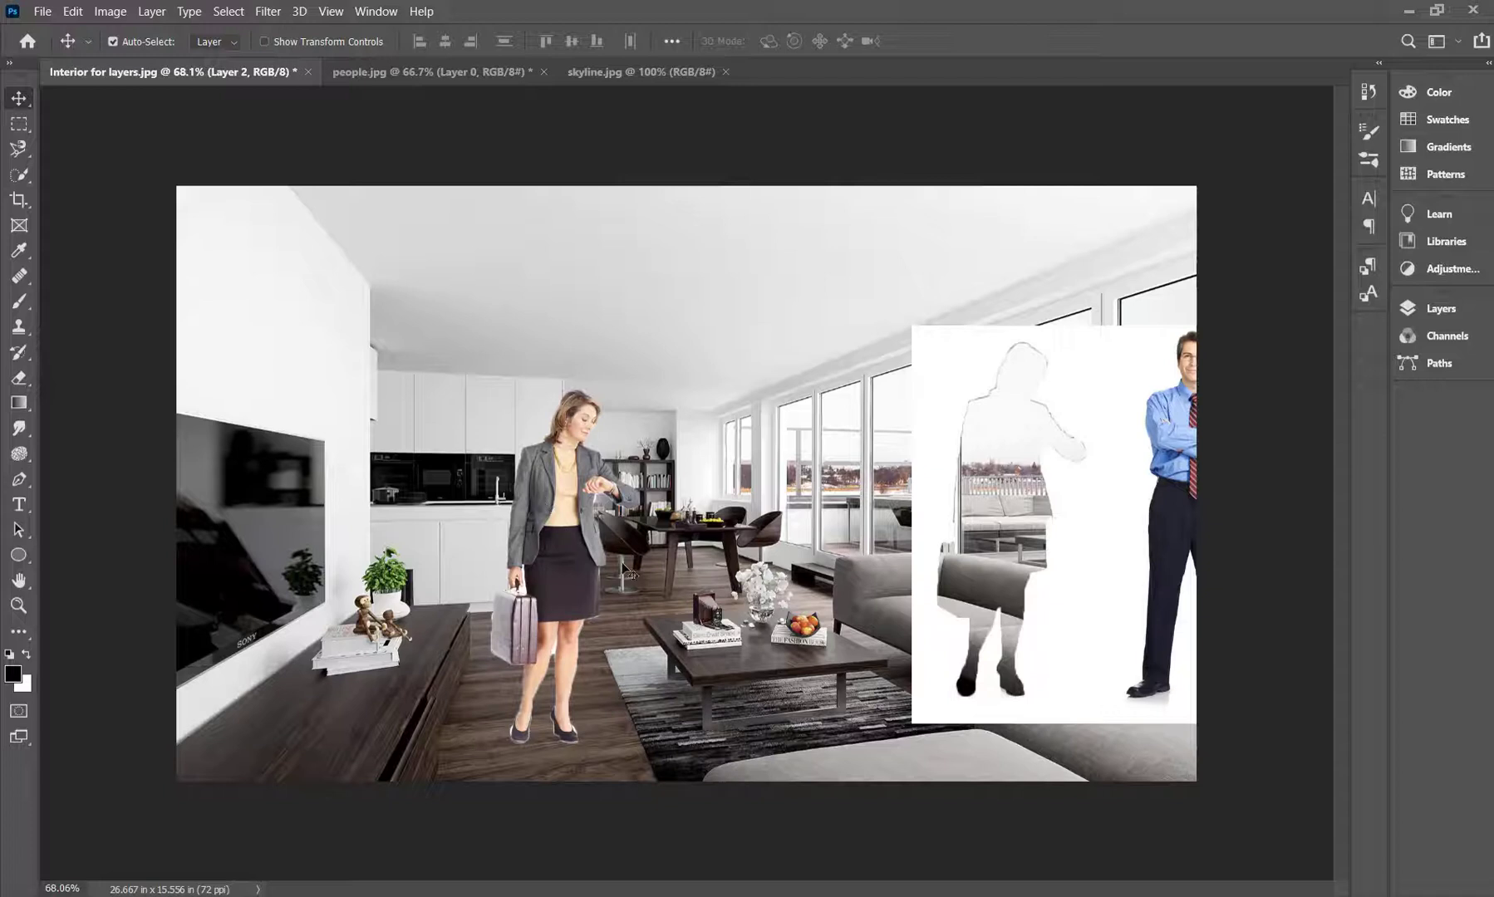
{"action": "mouse_move", "coordinate": [574, 541]}
{"action": "left_mouse_down"}
{"action": "mouse_move", "coordinate": [512, 565]}
{"action": "mouse_move", "coordinate": [587, 536]}
{"action": "mouse_move", "coordinate": [574, 531]}
{"action": "left_mouse_up"}
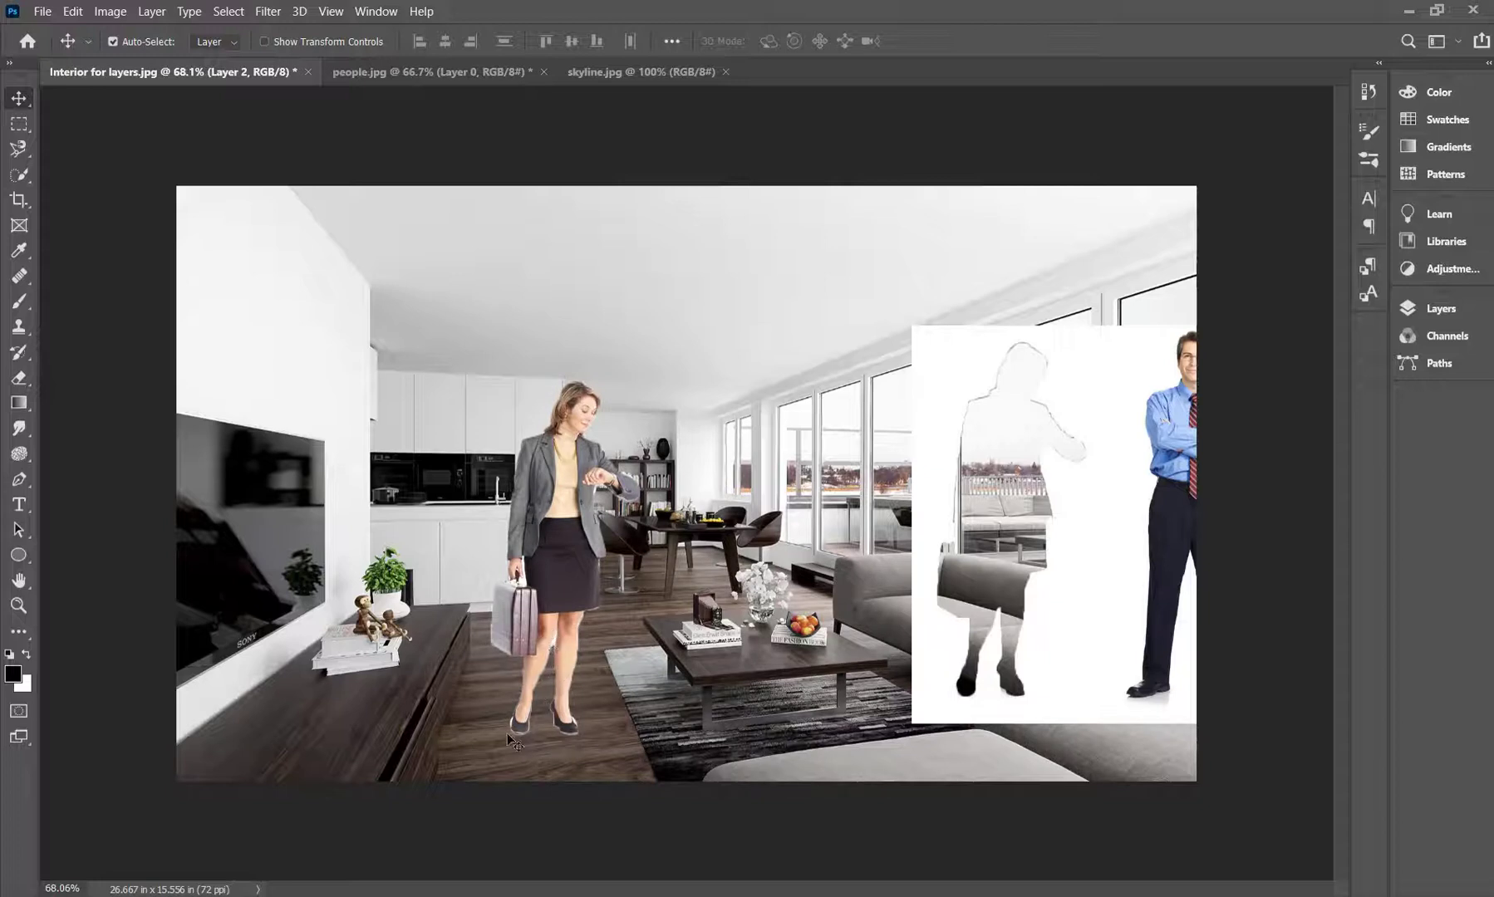
{"action": "left_click_drag", "start_coordinate": [570, 517], "coordinate": [541, 493]}
Step: Erase part of the leftover white between the woman's legs with a hard round 10 px Eraser brush
{"action": "left_click", "coordinate": [23, 608]}
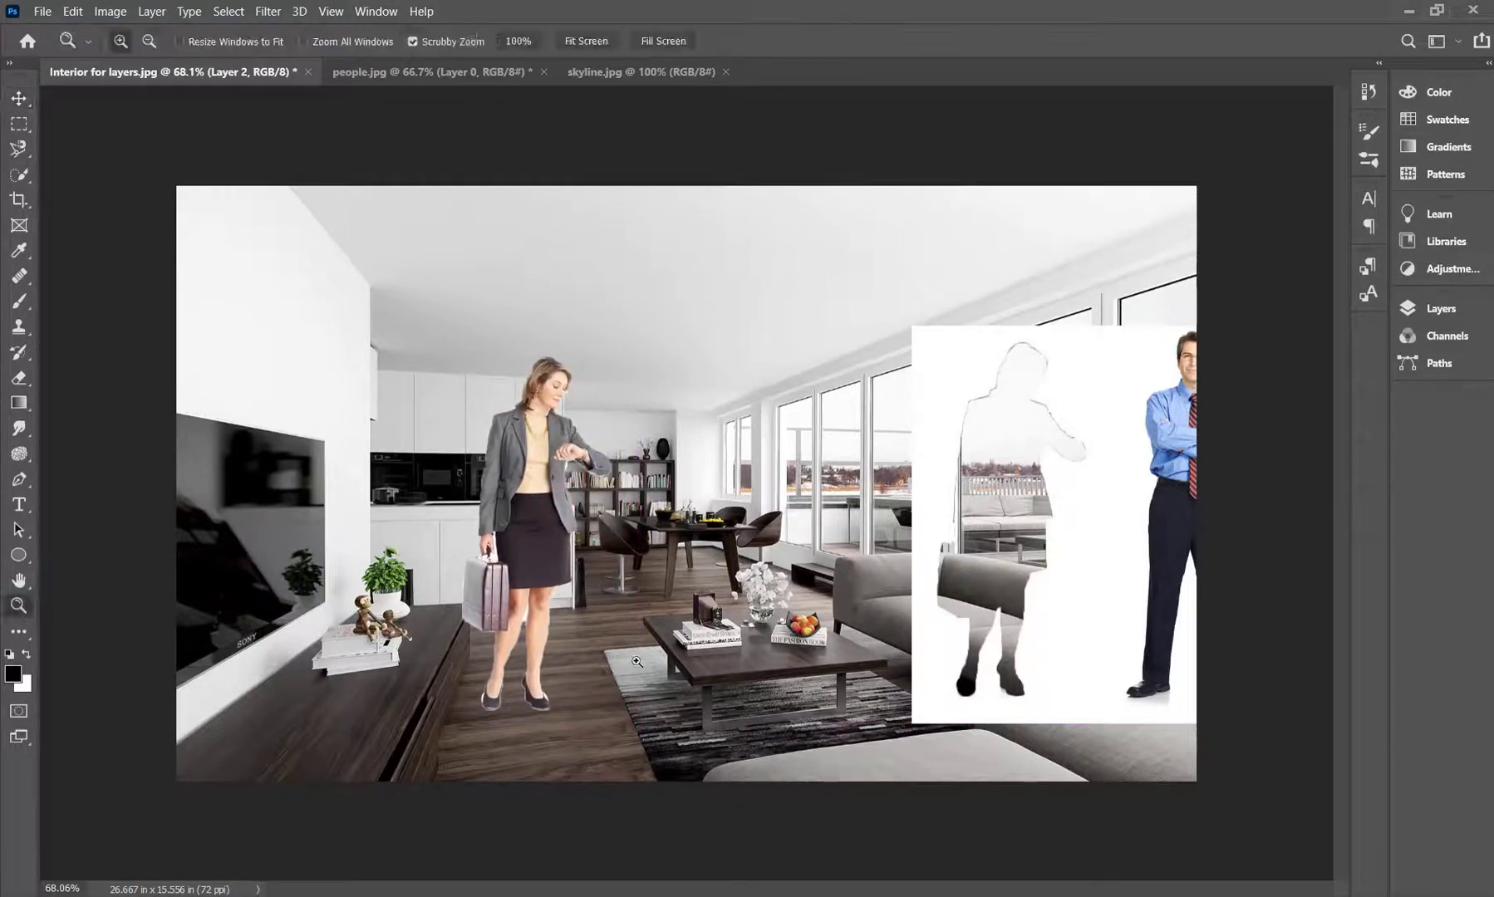
{"action": "left_click_drag", "start_coordinate": [524, 686], "coordinate": [592, 484]}
{"action": "left_click", "coordinate": [592, 484]}
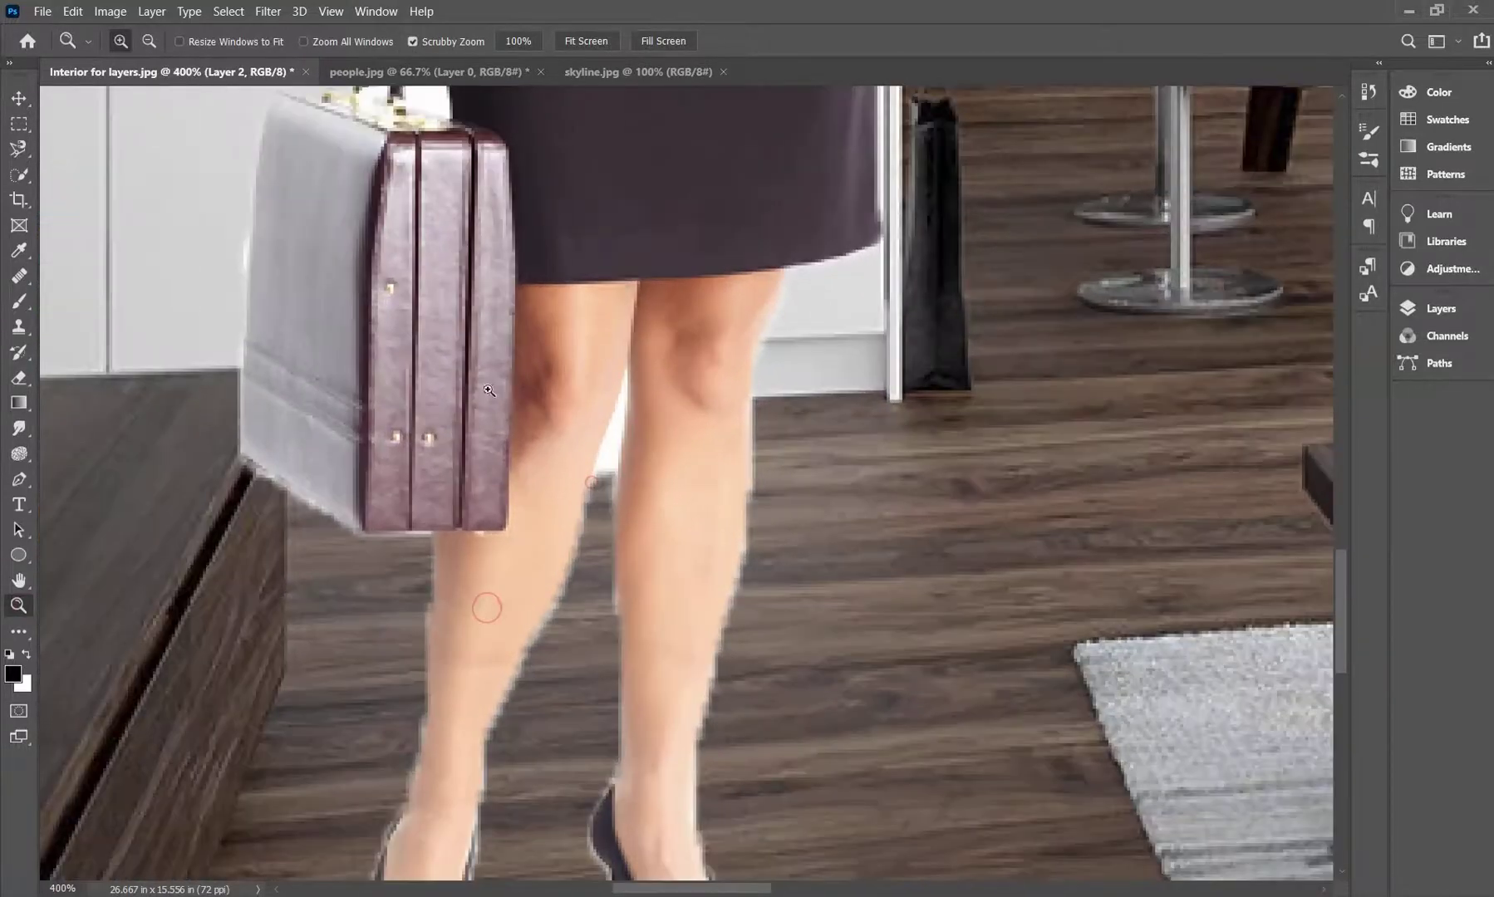
{"action": "left_click", "coordinate": [18, 378]}
{"action": "left_click", "coordinate": [79, 377]}
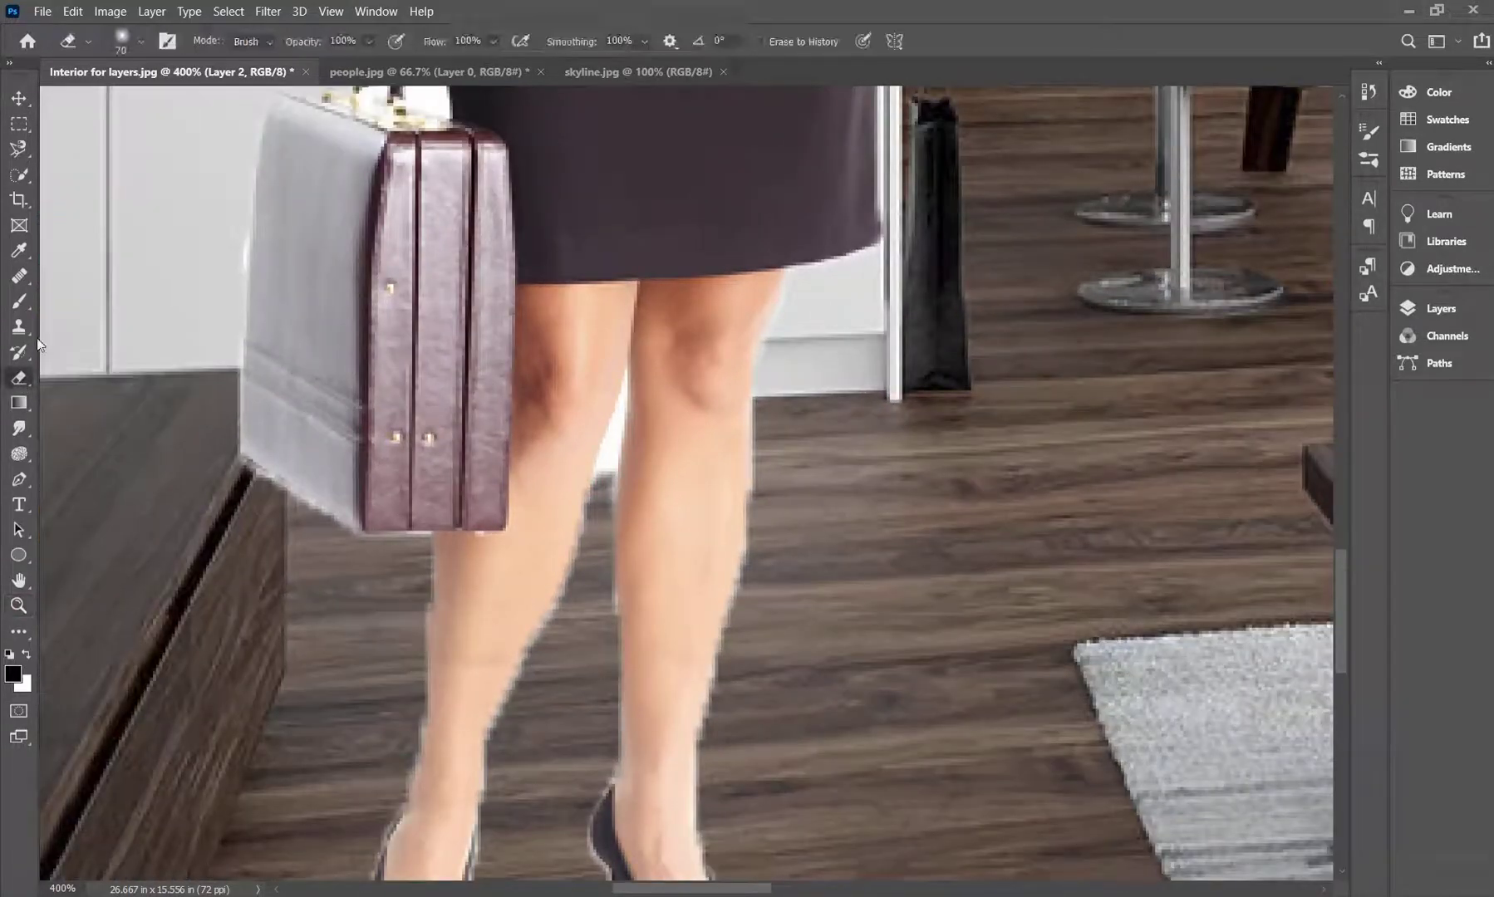
{"action": "left_click", "coordinate": [141, 40]}
{"action": "left_click", "coordinate": [72, 189]}
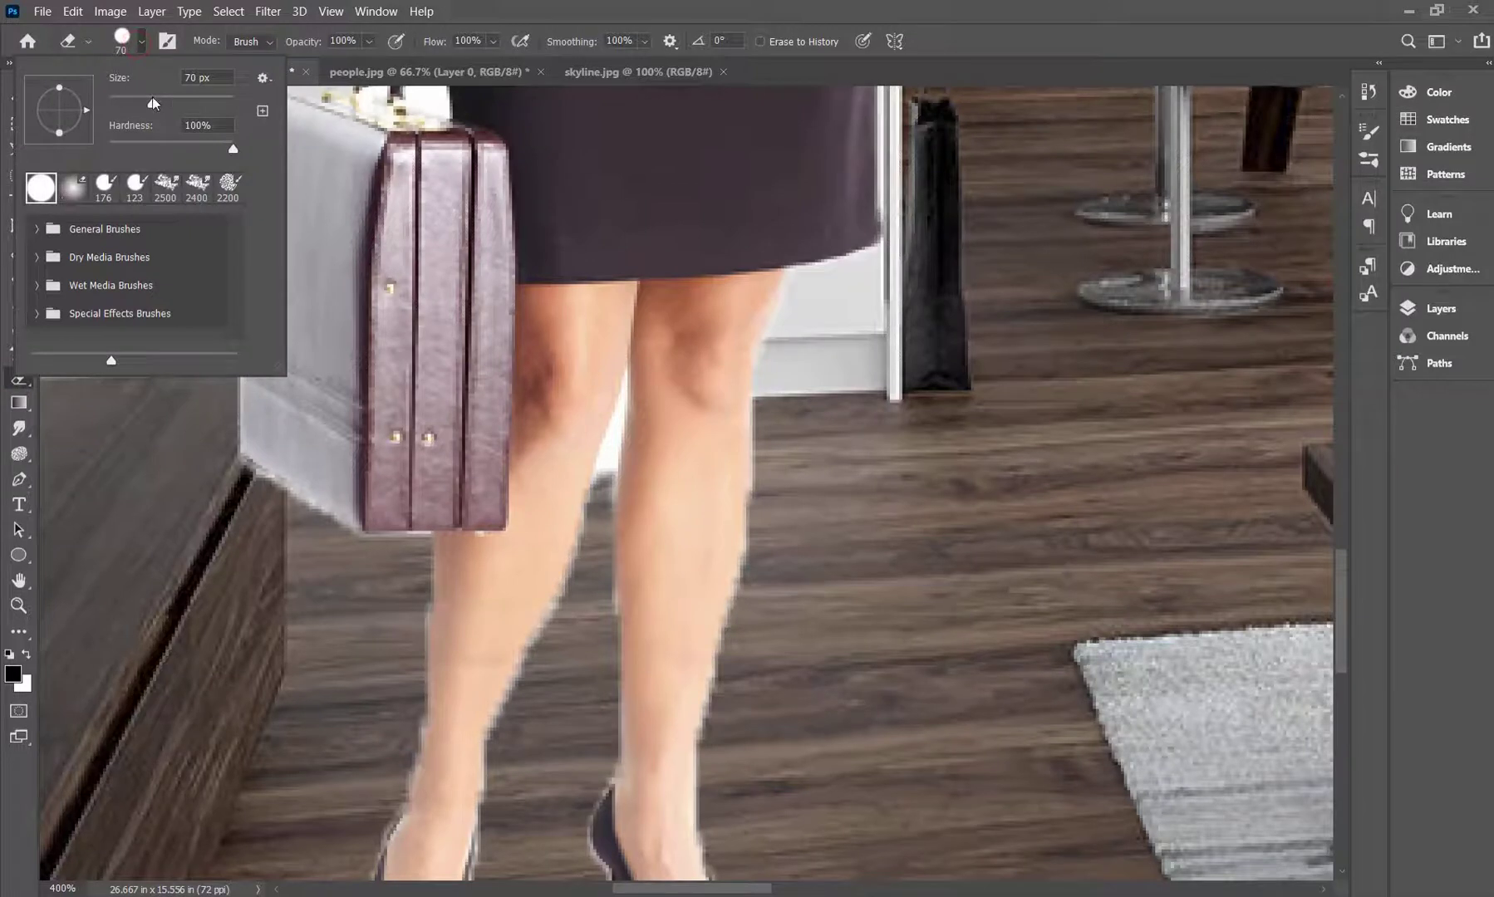
{"action": "left_click_drag", "start_coordinate": [152, 101], "coordinate": [136, 101]}
{"action": "type", "text": "[[[[[["}
{"action": "key", "text": "Return"}
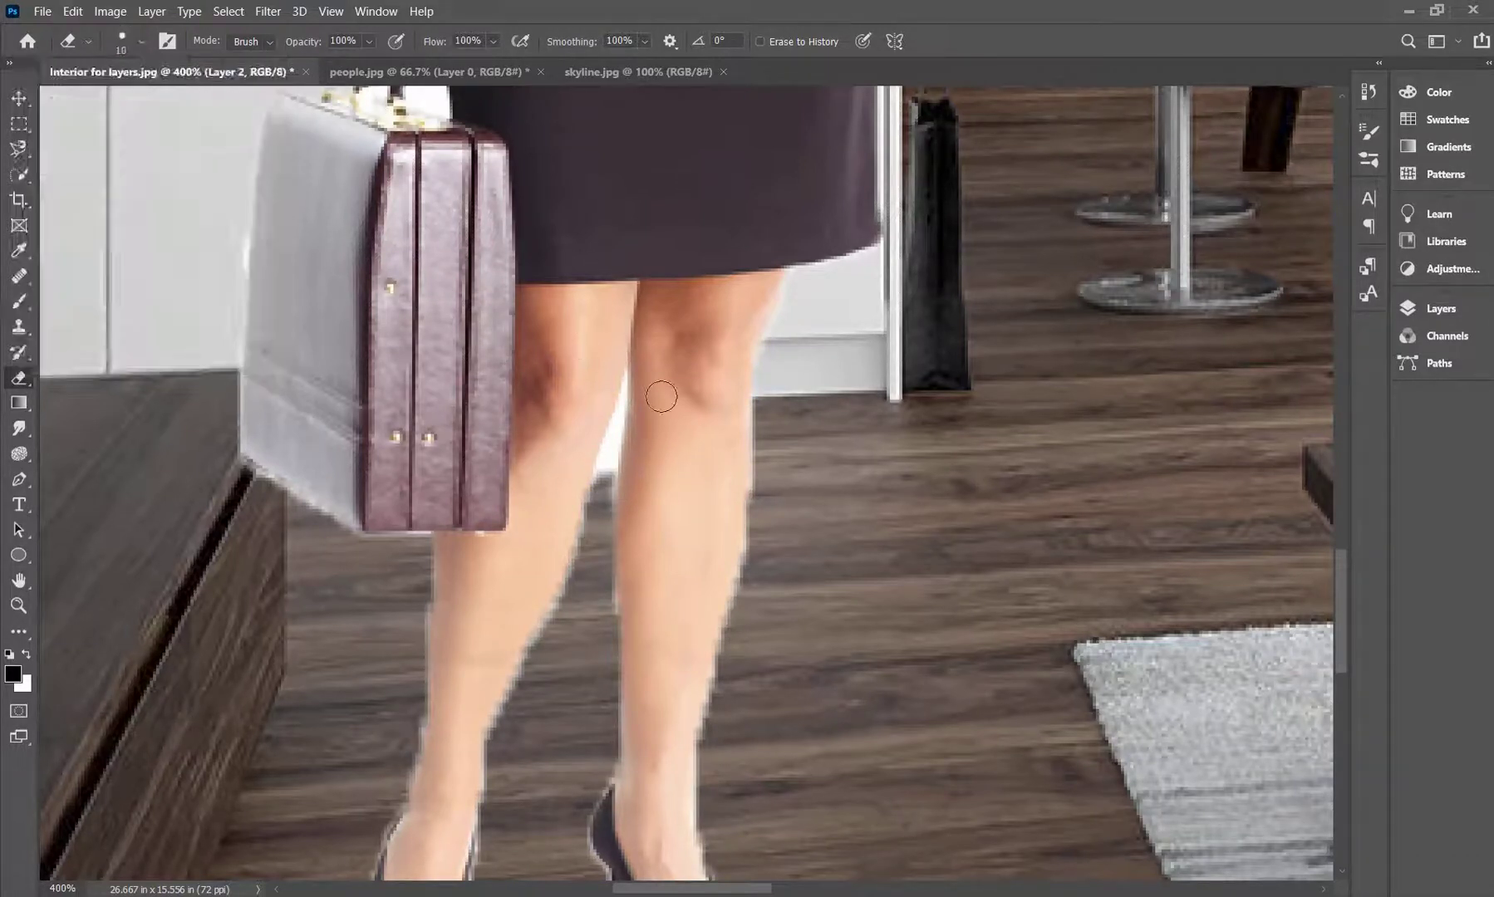
{"action": "left_click_drag", "start_coordinate": [608, 464], "coordinate": [605, 481]}
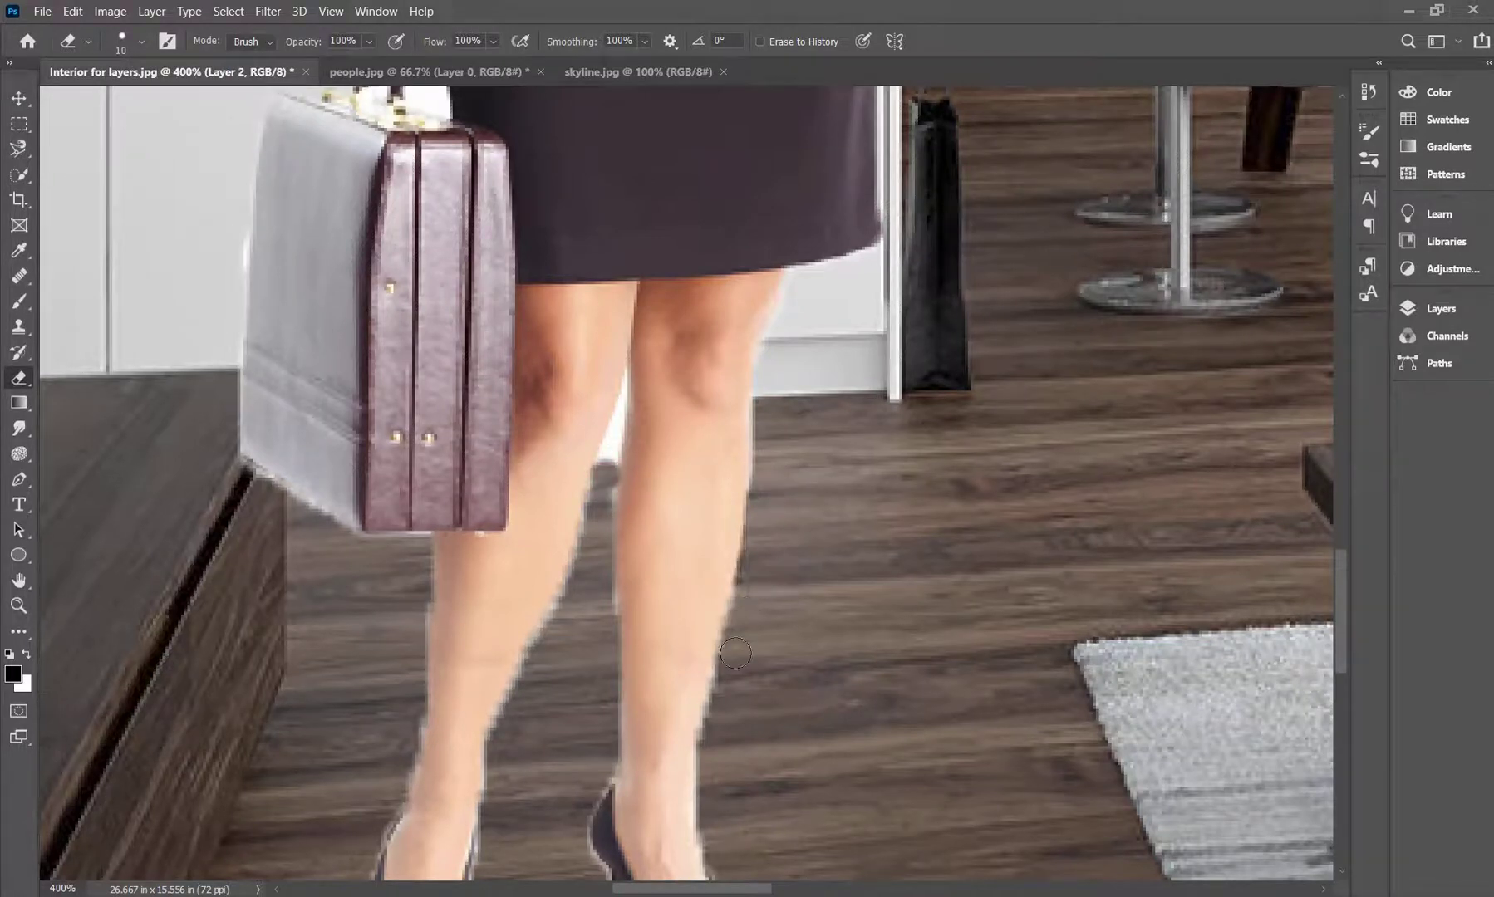
{"action": "scroll", "coordinate": [812, 535], "scroll_direction": "down", "scroll_amount": 3}
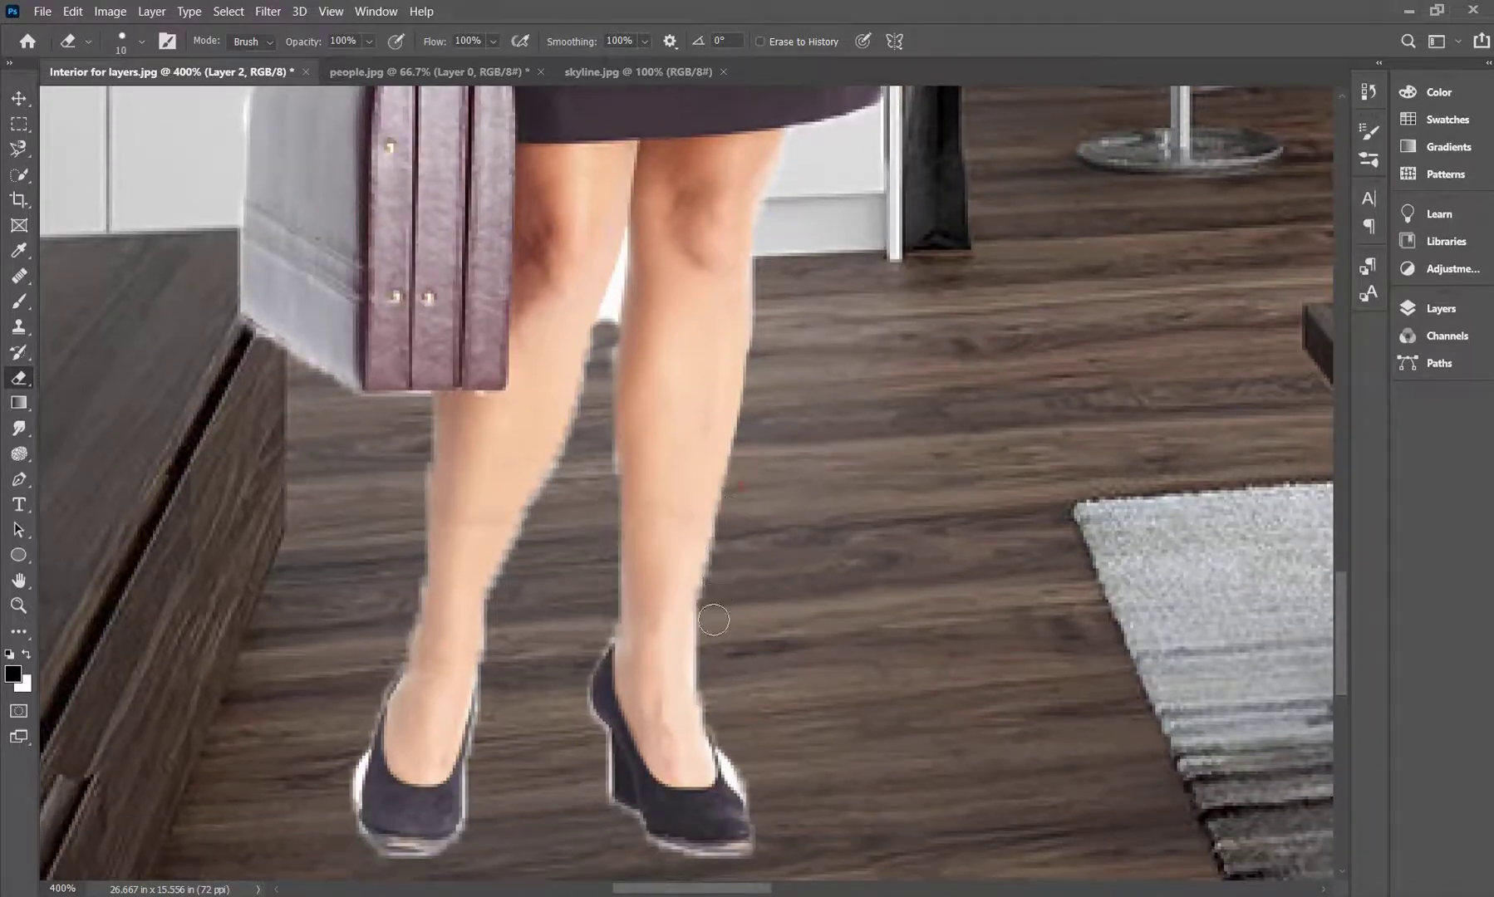
Step: Move the remaining people photo left beside the cut-out woman and hide its layer, Layer 1
{"action": "left_click", "coordinate": [16, 608]}
{"action": "scroll", "coordinate": [677, 544], "scroll_direction": "down", "scroll_amount": 8}
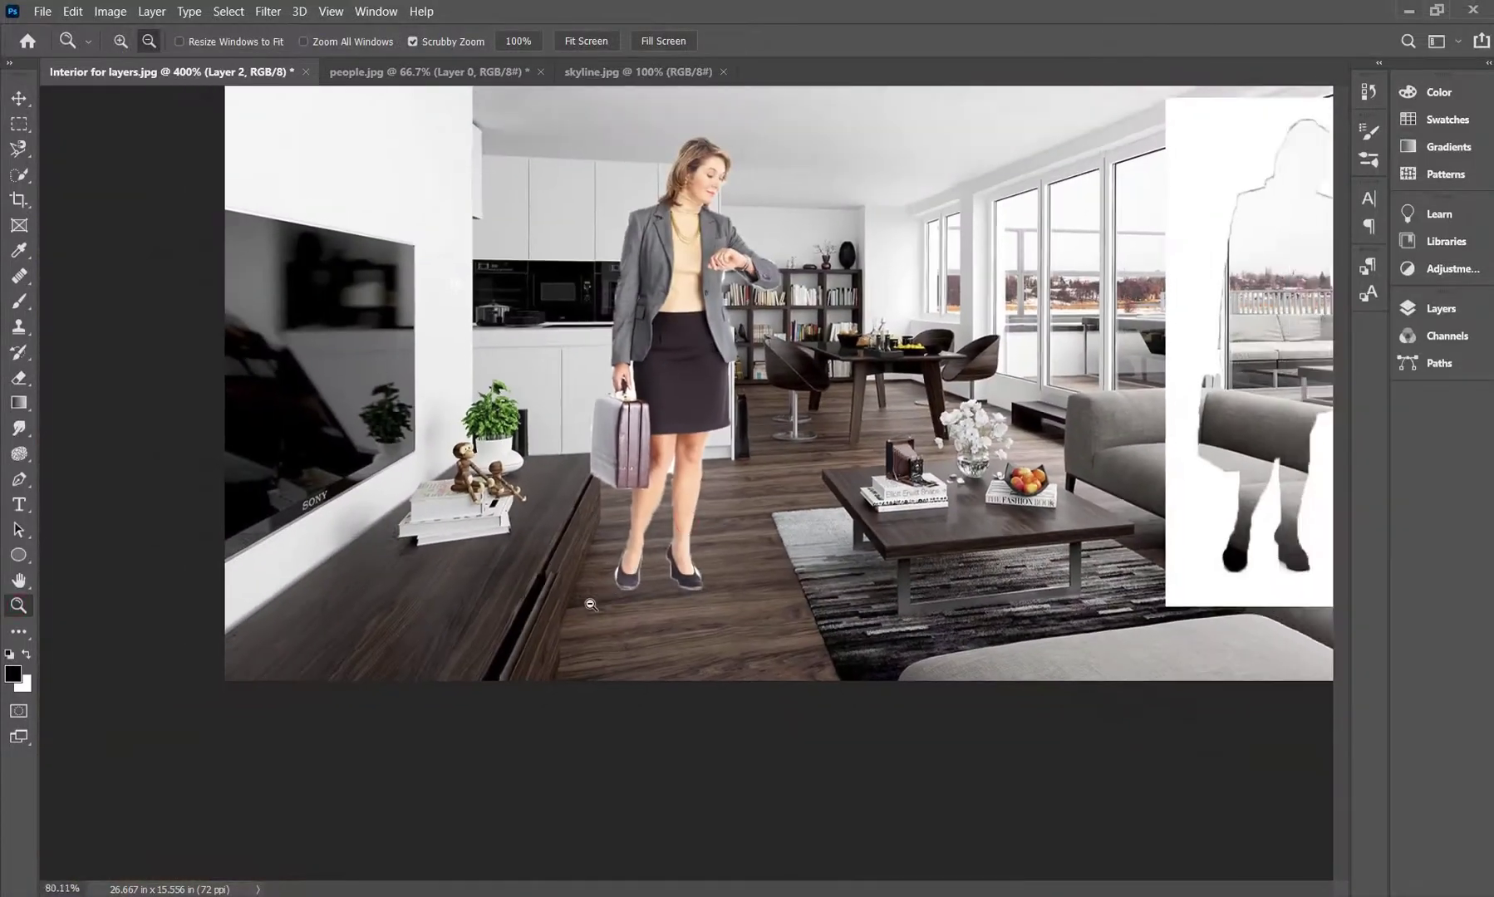
{"action": "scroll", "coordinate": [591, 605], "scroll_direction": "down", "scroll_amount": 2}
{"action": "left_click", "coordinate": [575, 548]}
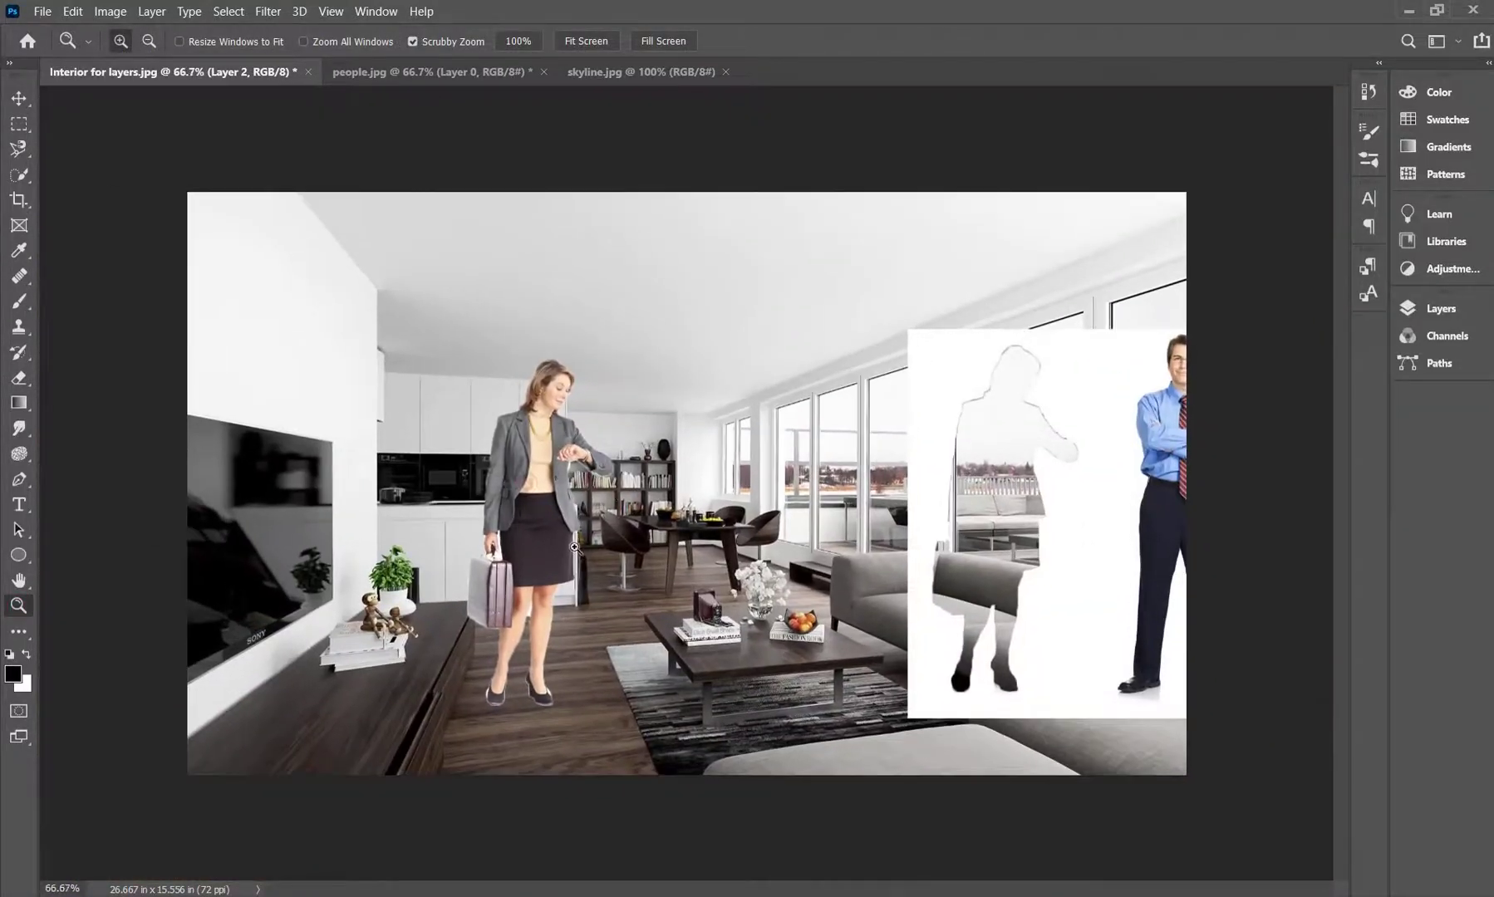
{"action": "left_click", "coordinate": [526, 488]}
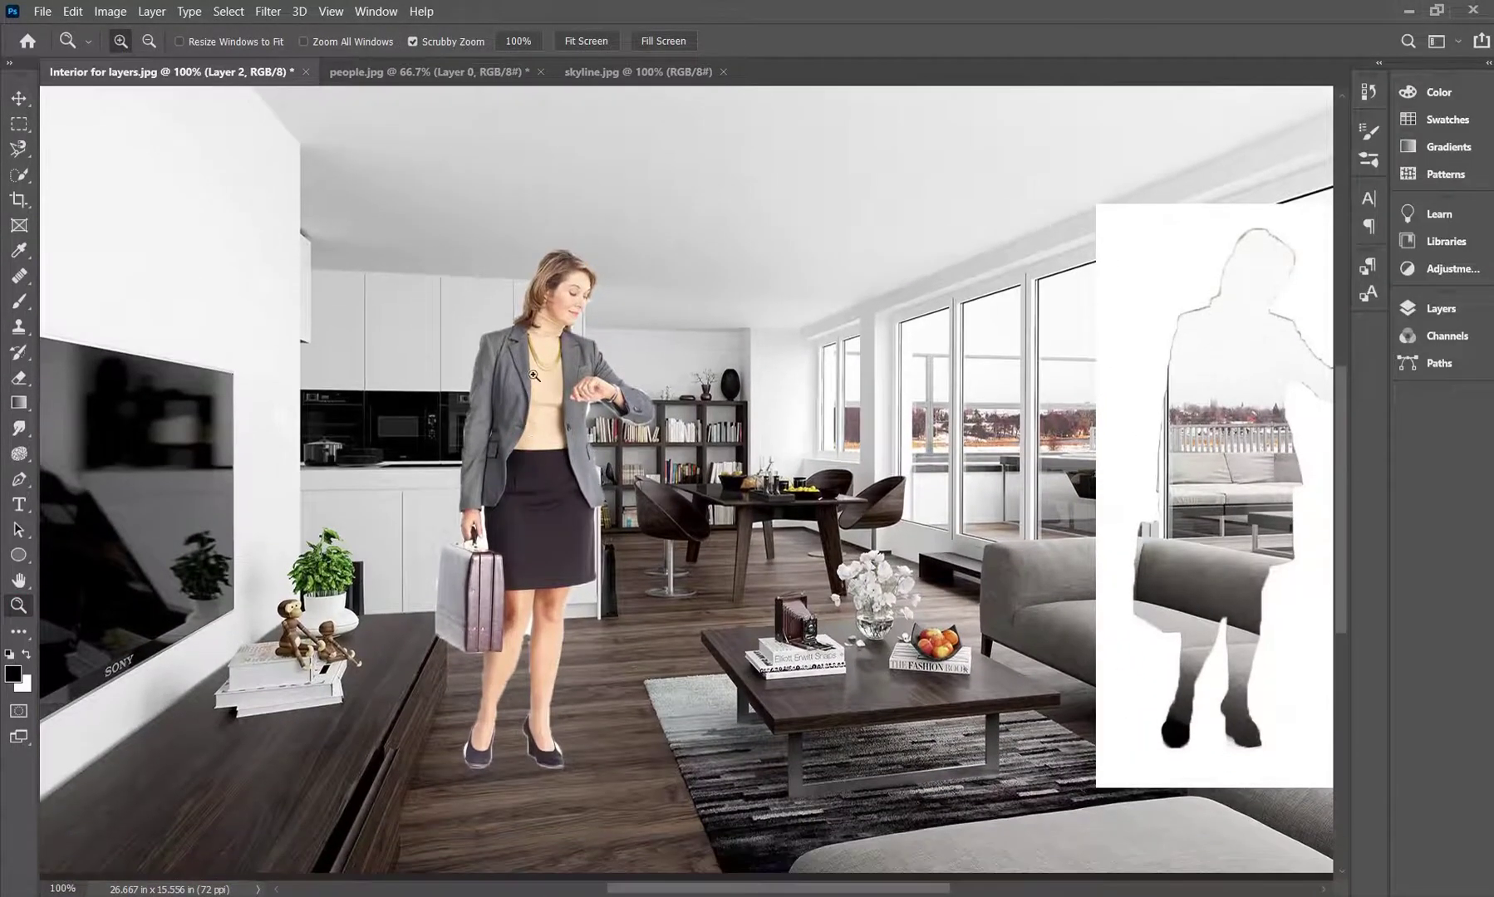
{"action": "left_click", "coordinate": [18, 99]}
{"action": "left_click_drag", "start_coordinate": [1128, 272], "coordinate": [718, 253]}
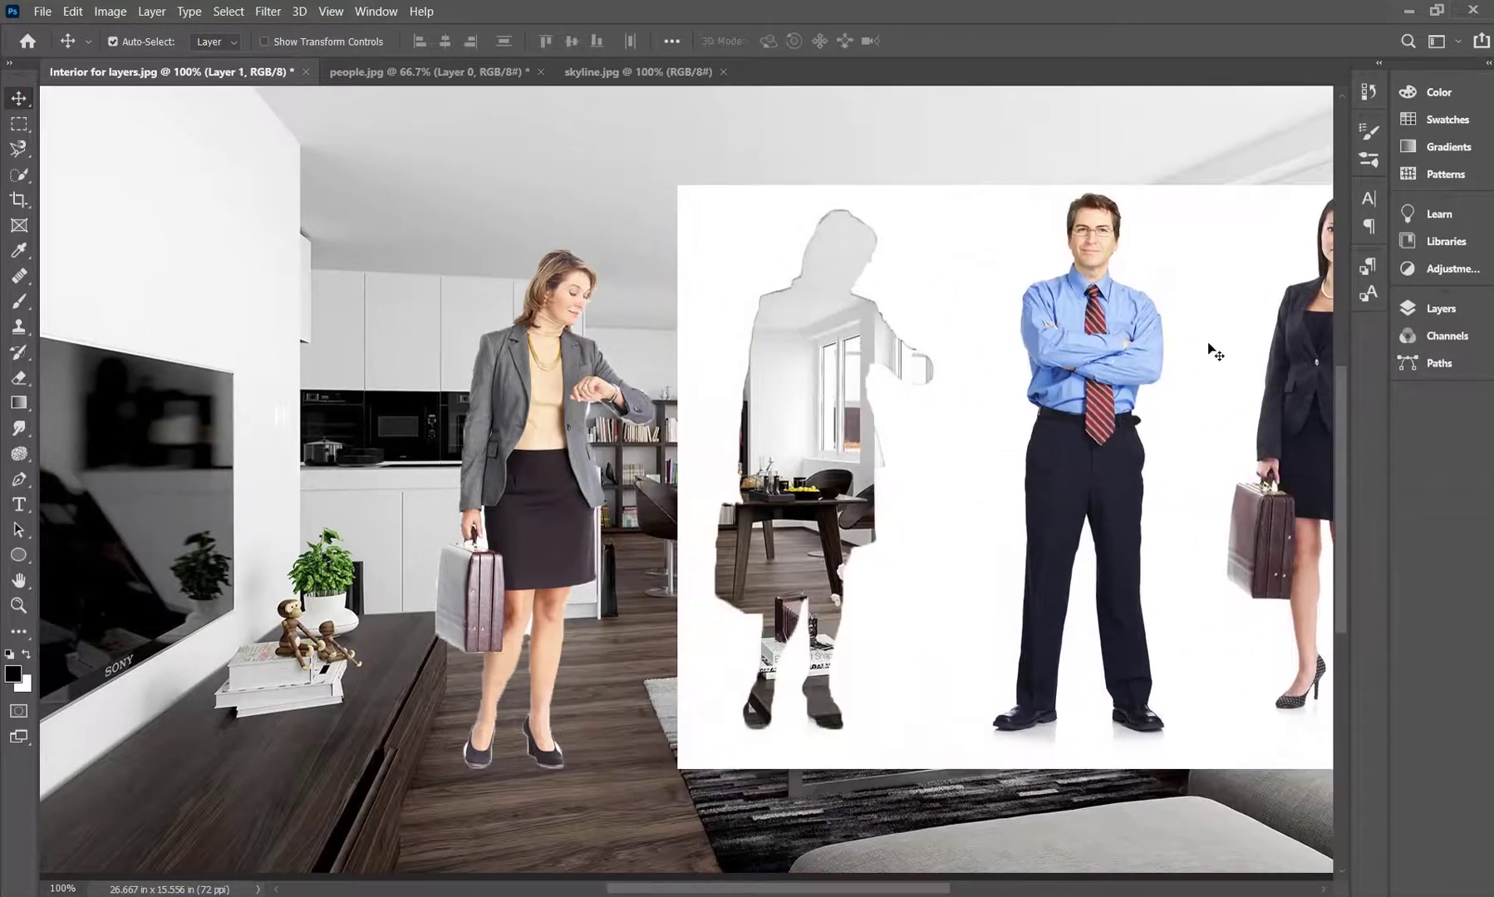
{"action": "left_click", "coordinate": [1440, 308]}
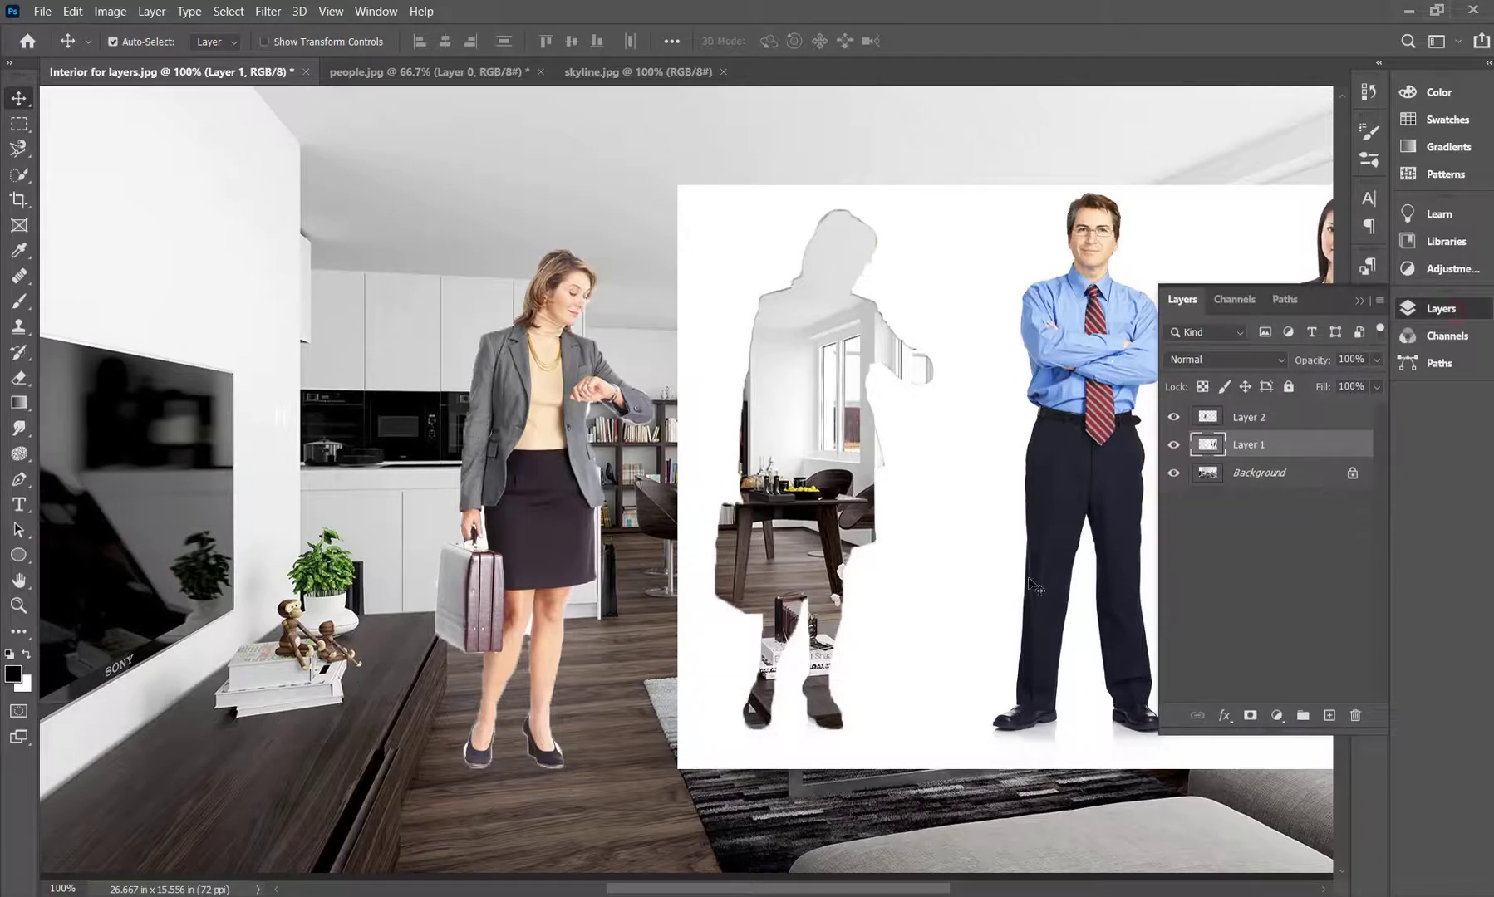
{"action": "mouse_move", "coordinate": [970, 444]}
{"action": "left_mouse_down"}
{"action": "mouse_move", "coordinate": [945, 494]}
{"action": "mouse_move", "coordinate": [1012, 453]}
{"action": "mouse_move", "coordinate": [969, 447]}
{"action": "left_mouse_up"}
{"action": "left_click", "coordinate": [1174, 445]}
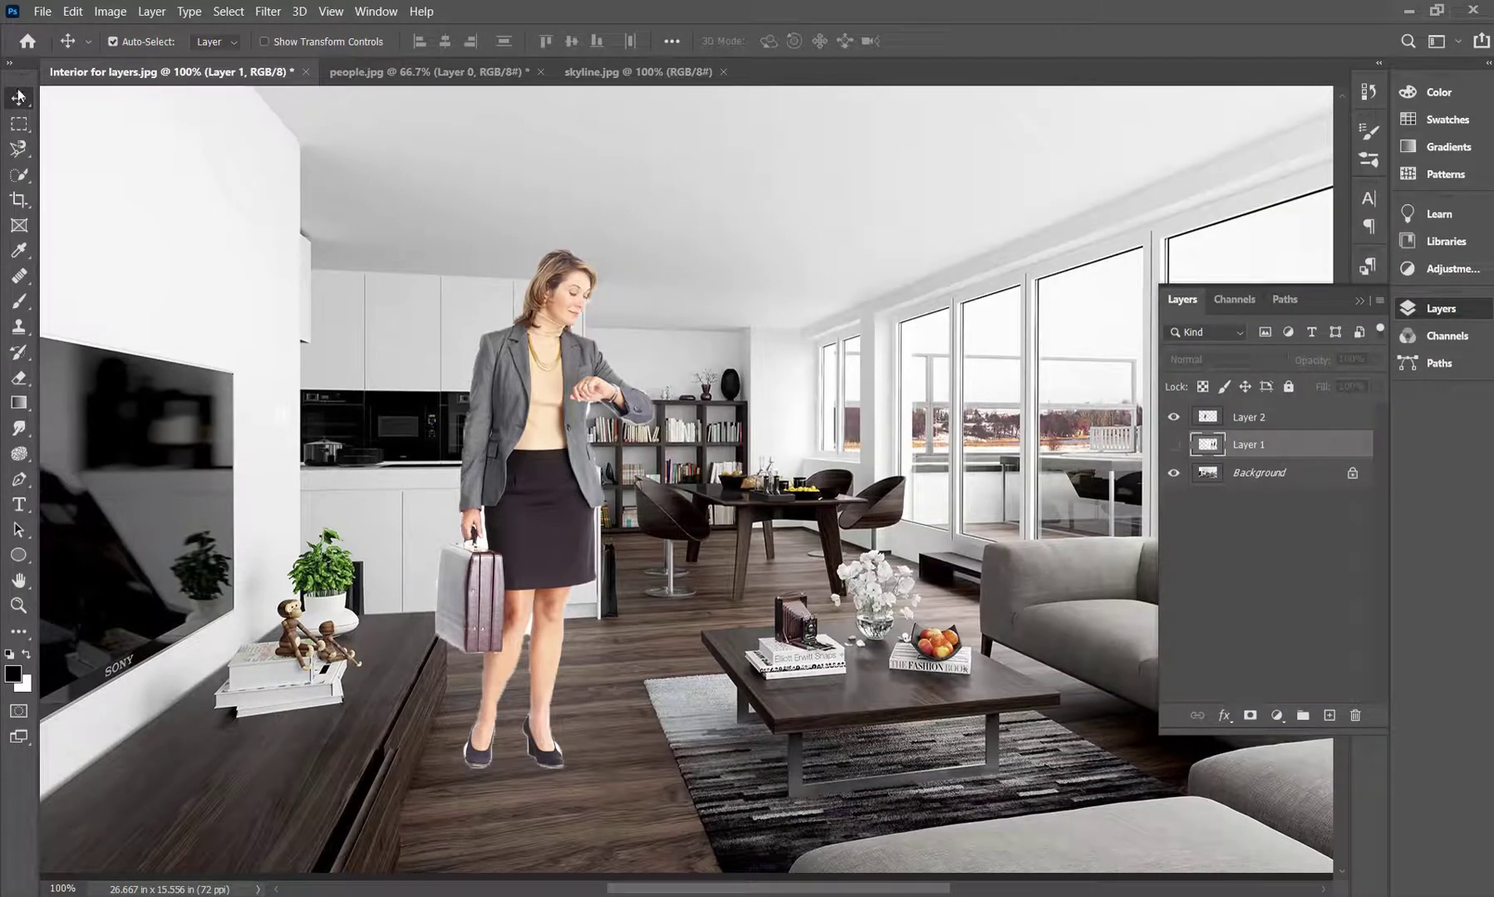
Step: Move the cut-out woman down and to the right on the wooden floor, closer to the rug
{"action": "left_click", "coordinate": [27, 611]}
{"action": "left_click_drag", "start_coordinate": [491, 665], "coordinate": [456, 669]}
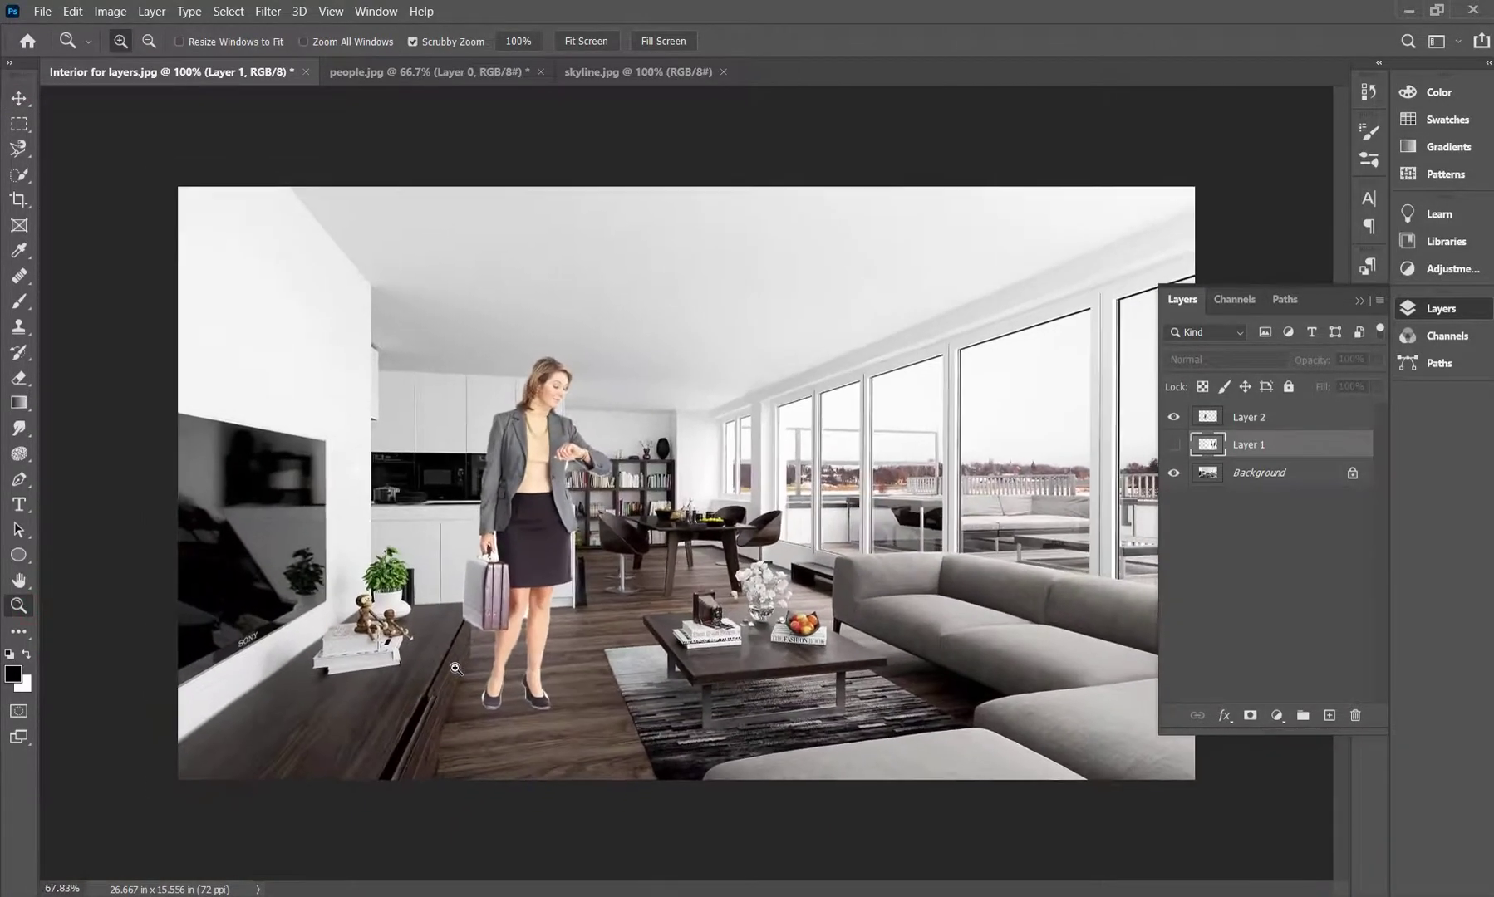
{"action": "left_click", "coordinate": [1358, 303]}
{"action": "left_click", "coordinate": [18, 98]}
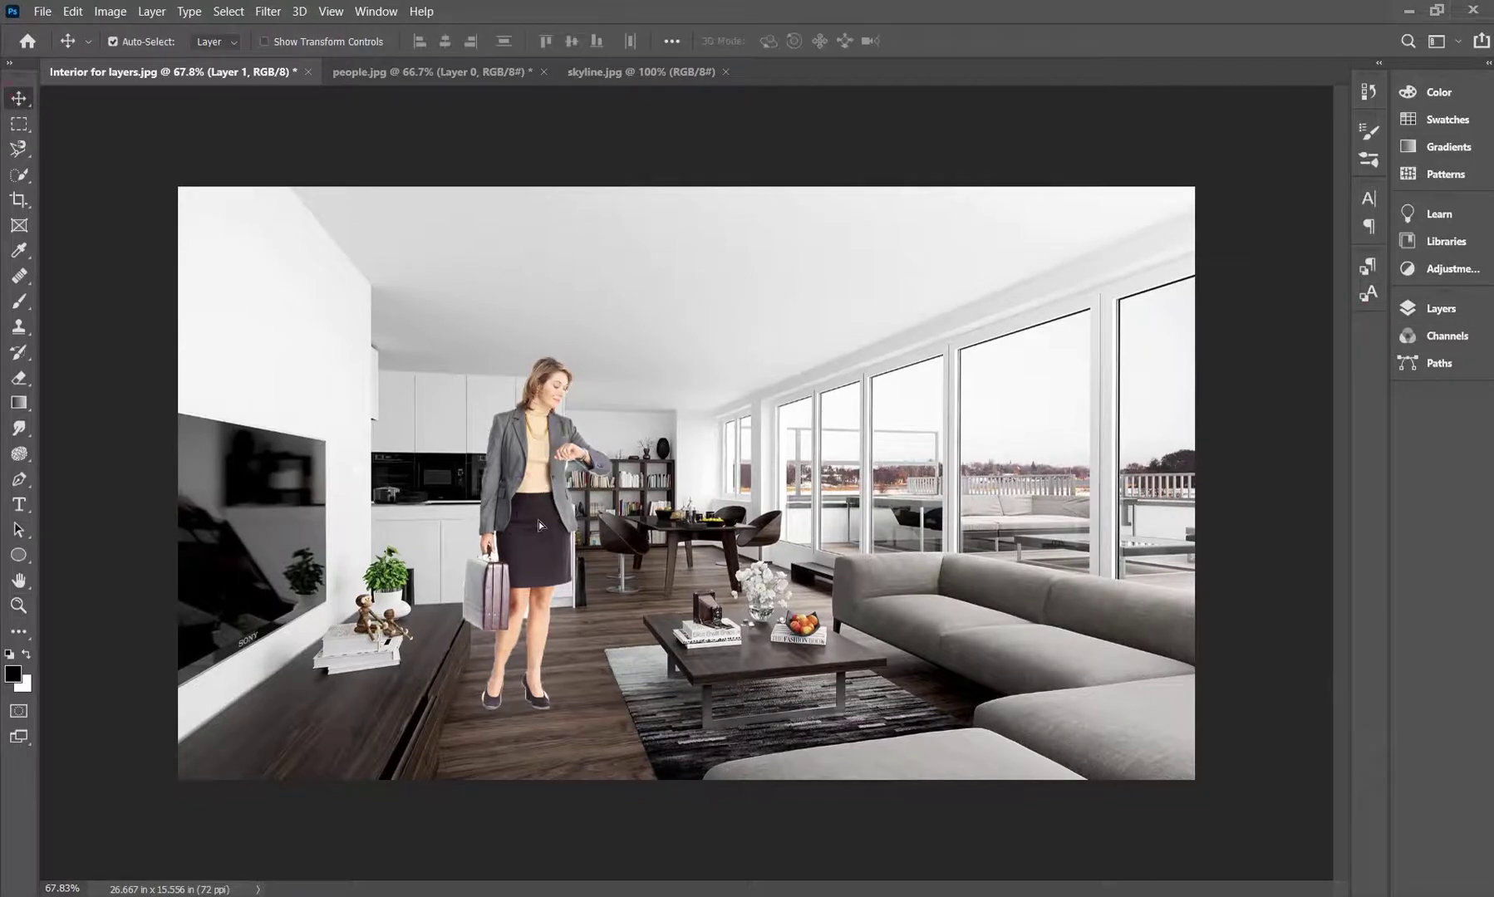
{"action": "left_click_drag", "start_coordinate": [538, 525], "coordinate": [570, 559]}
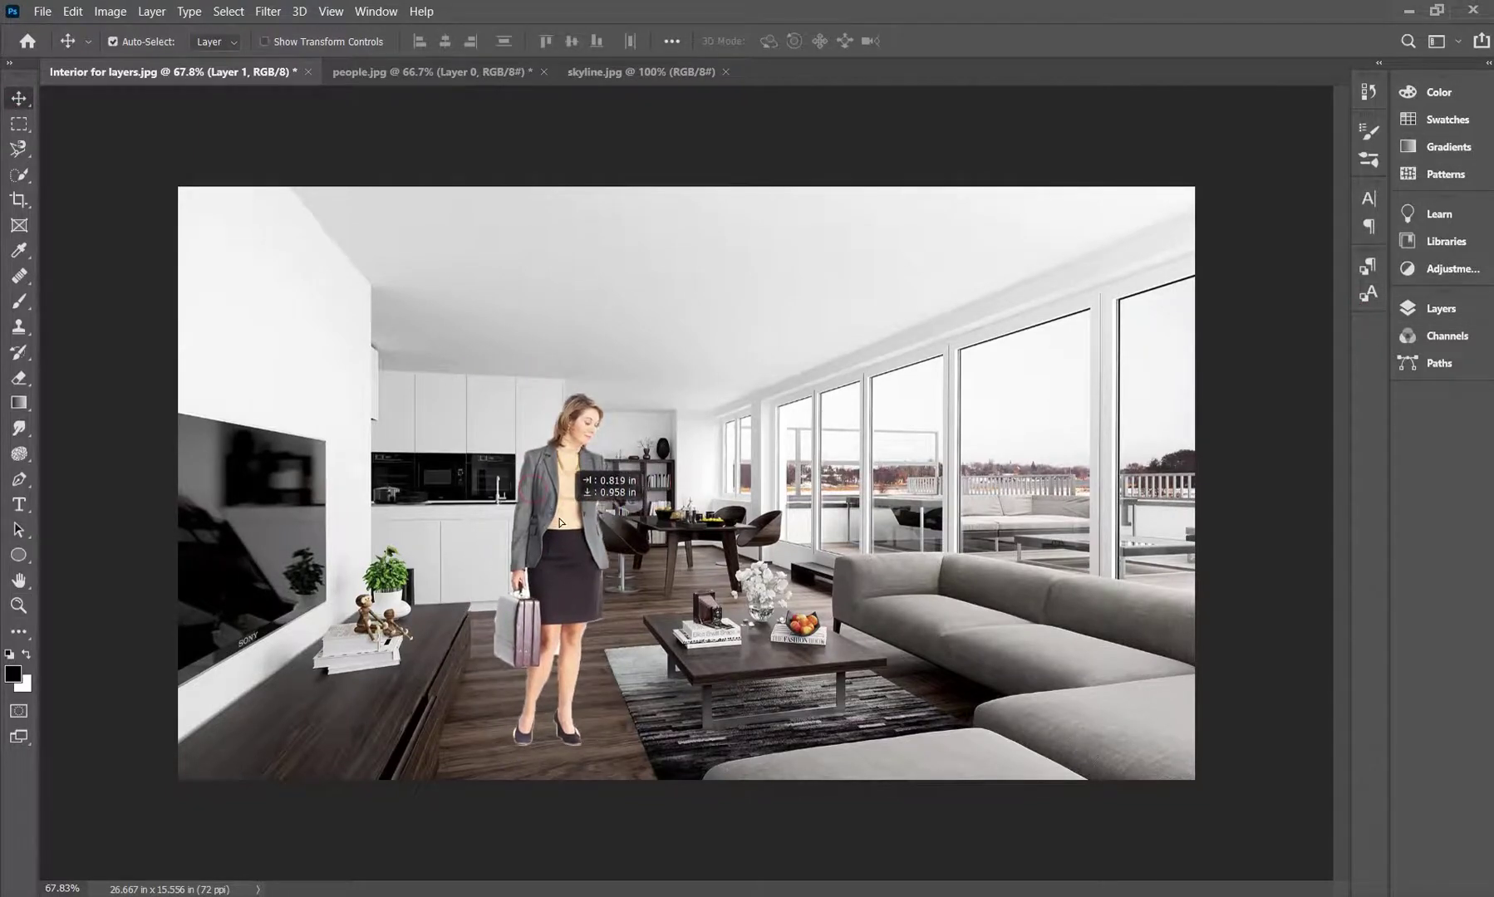
Step: Scale the woman proportionally to about 90% with Free Transform and shift her slightly toward the TV cabinet
{"action": "left_click", "coordinate": [555, 440]}
{"action": "key", "text": "ctrl+t"}
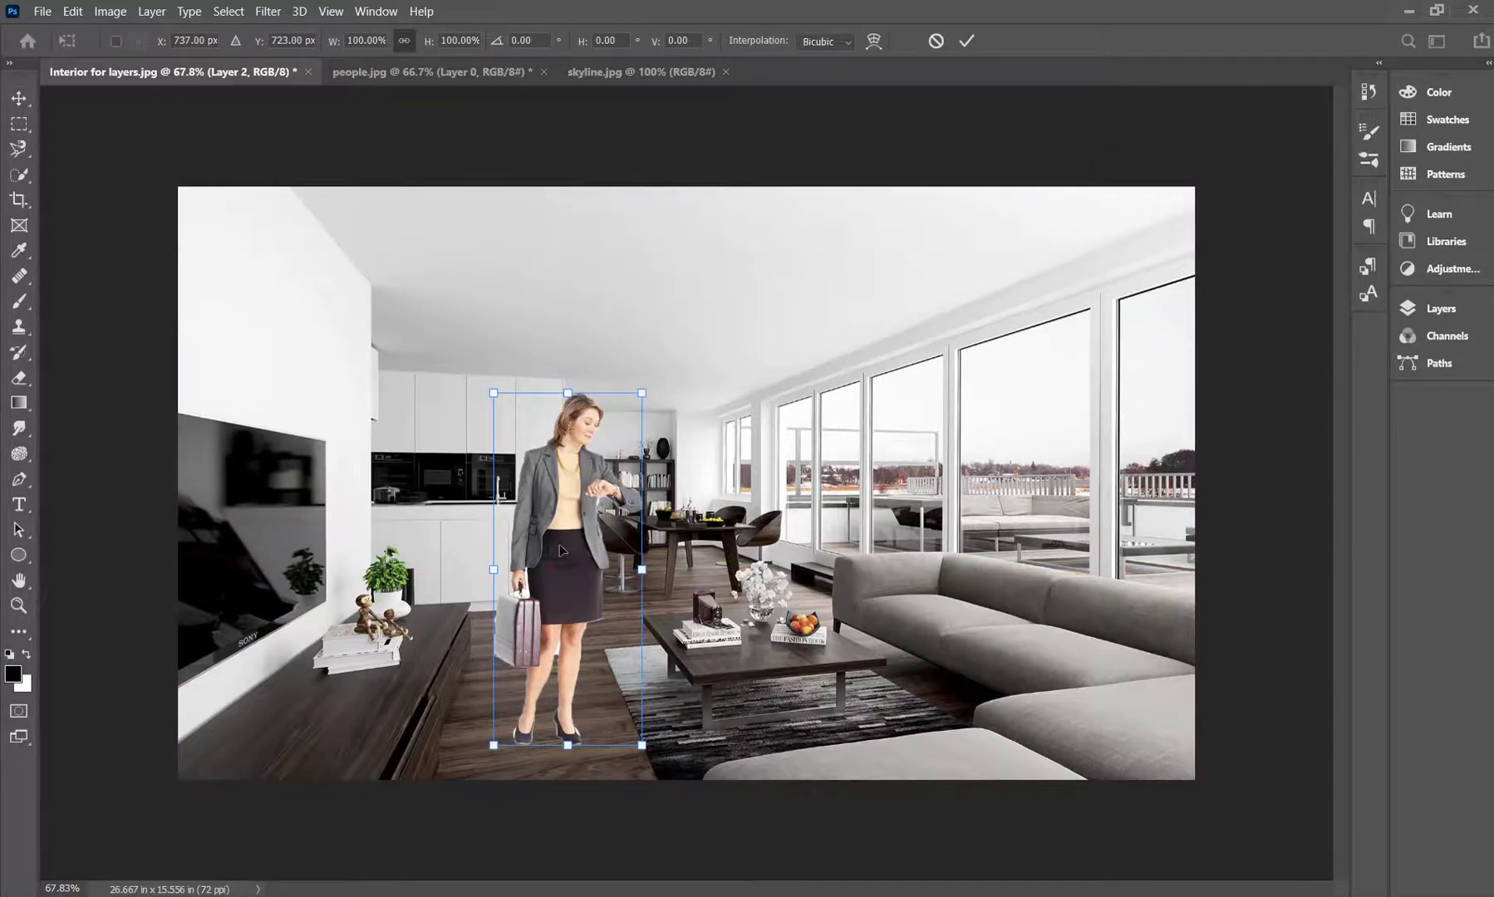
{"action": "left_click_drag", "start_coordinate": [559, 544], "coordinate": [573, 529]}
{"action": "left_click_drag", "start_coordinate": [655, 378], "coordinate": [639, 418]}
{"action": "mouse_move", "coordinate": [571, 542]}
{"action": "left_mouse_down"}
{"action": "mouse_move", "coordinate": [568, 479]}
{"action": "mouse_move", "coordinate": [570, 582]}
{"action": "mouse_move", "coordinate": [695, 580]}
{"action": "mouse_move", "coordinate": [625, 584]}
{"action": "mouse_move", "coordinate": [557, 502]}
{"action": "mouse_move", "coordinate": [542, 458]}
{"action": "mouse_move", "coordinate": [553, 554]}
{"action": "left_mouse_up"}
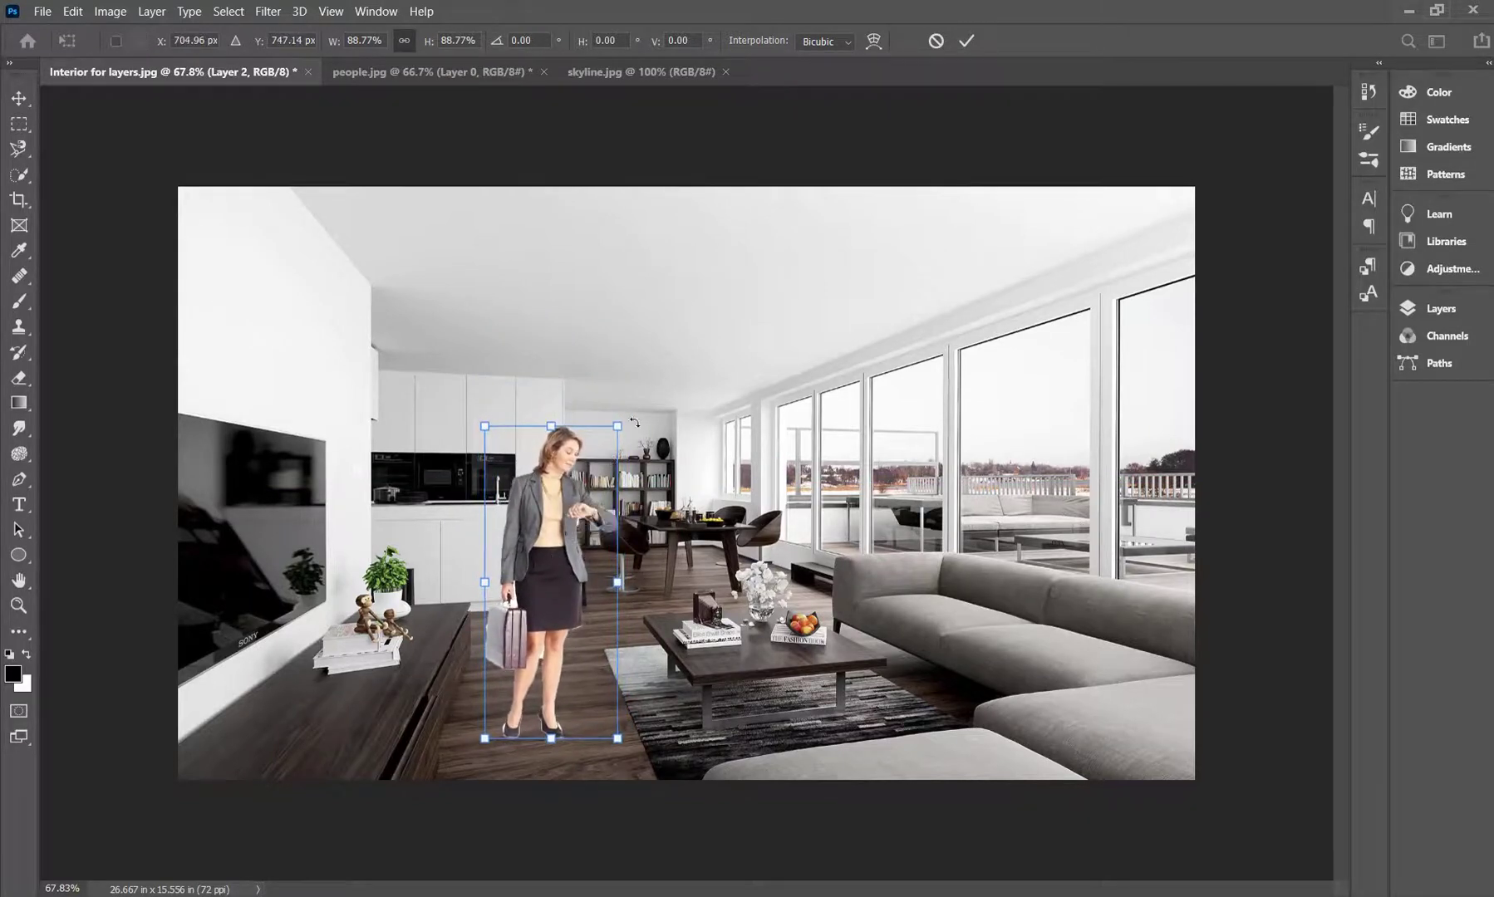
{"action": "mouse_move", "coordinate": [619, 426]}
{"action": "left_mouse_down"}
{"action": "mouse_move", "coordinate": [640, 389]}
{"action": "mouse_move", "coordinate": [616, 447]}
{"action": "mouse_move", "coordinate": [673, 320]}
{"action": "mouse_move", "coordinate": [636, 411]}
{"action": "mouse_move", "coordinate": [646, 453]}
{"action": "mouse_move", "coordinate": [686, 384]}
{"action": "mouse_move", "coordinate": [636, 463]}
{"action": "mouse_move", "coordinate": [627, 424]}
{"action": "left_mouse_up"}
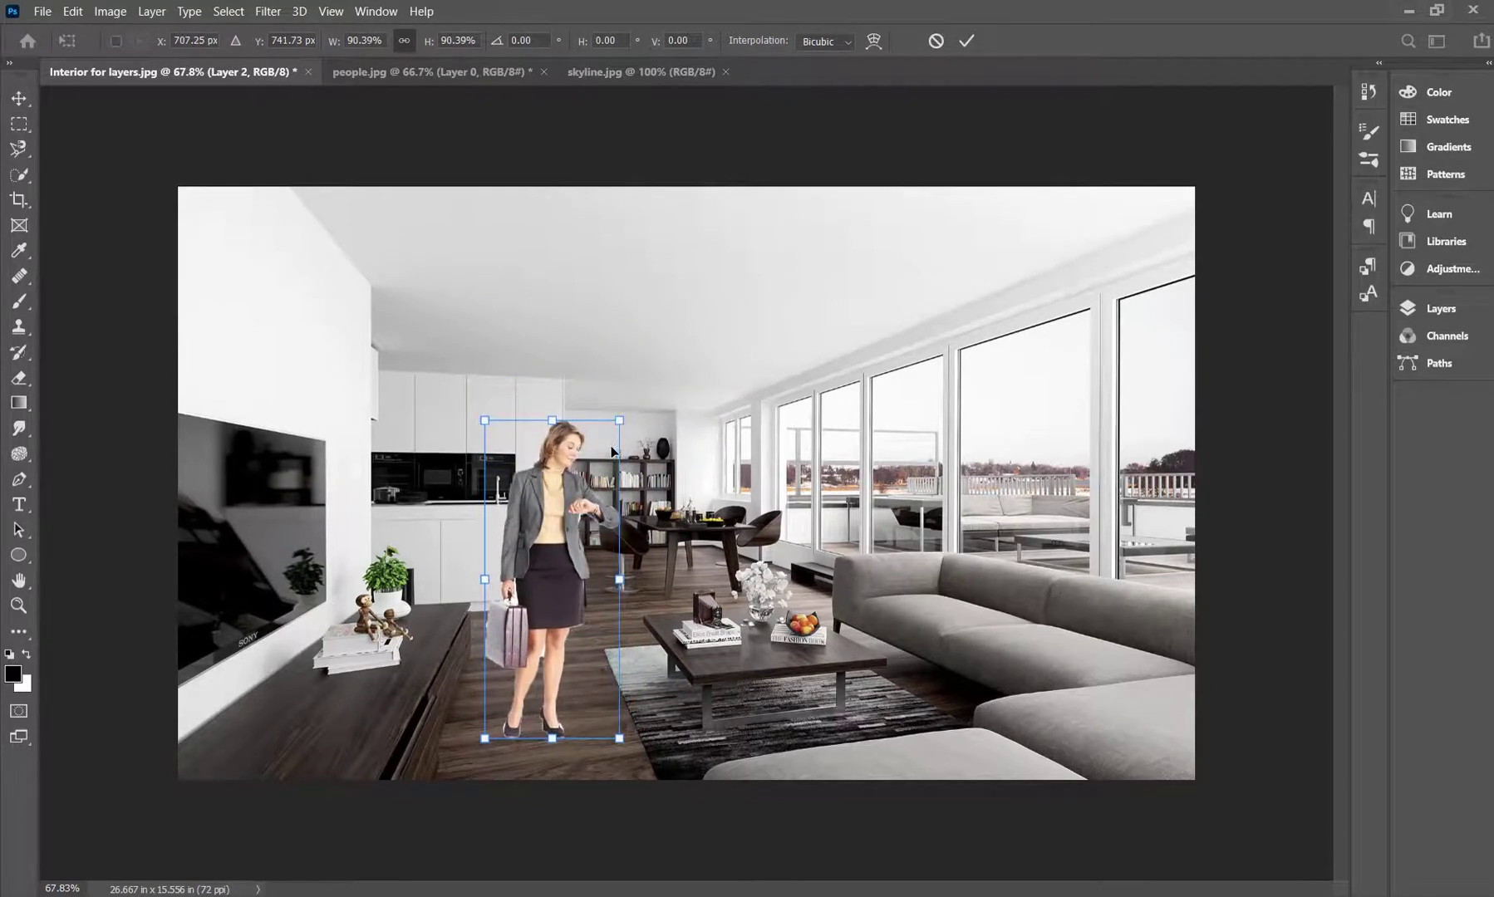
Step: Try moving the woman up and right and distorting her upper body within the transform
{"action": "left_click_drag", "start_coordinate": [544, 575], "coordinate": [573, 546]}
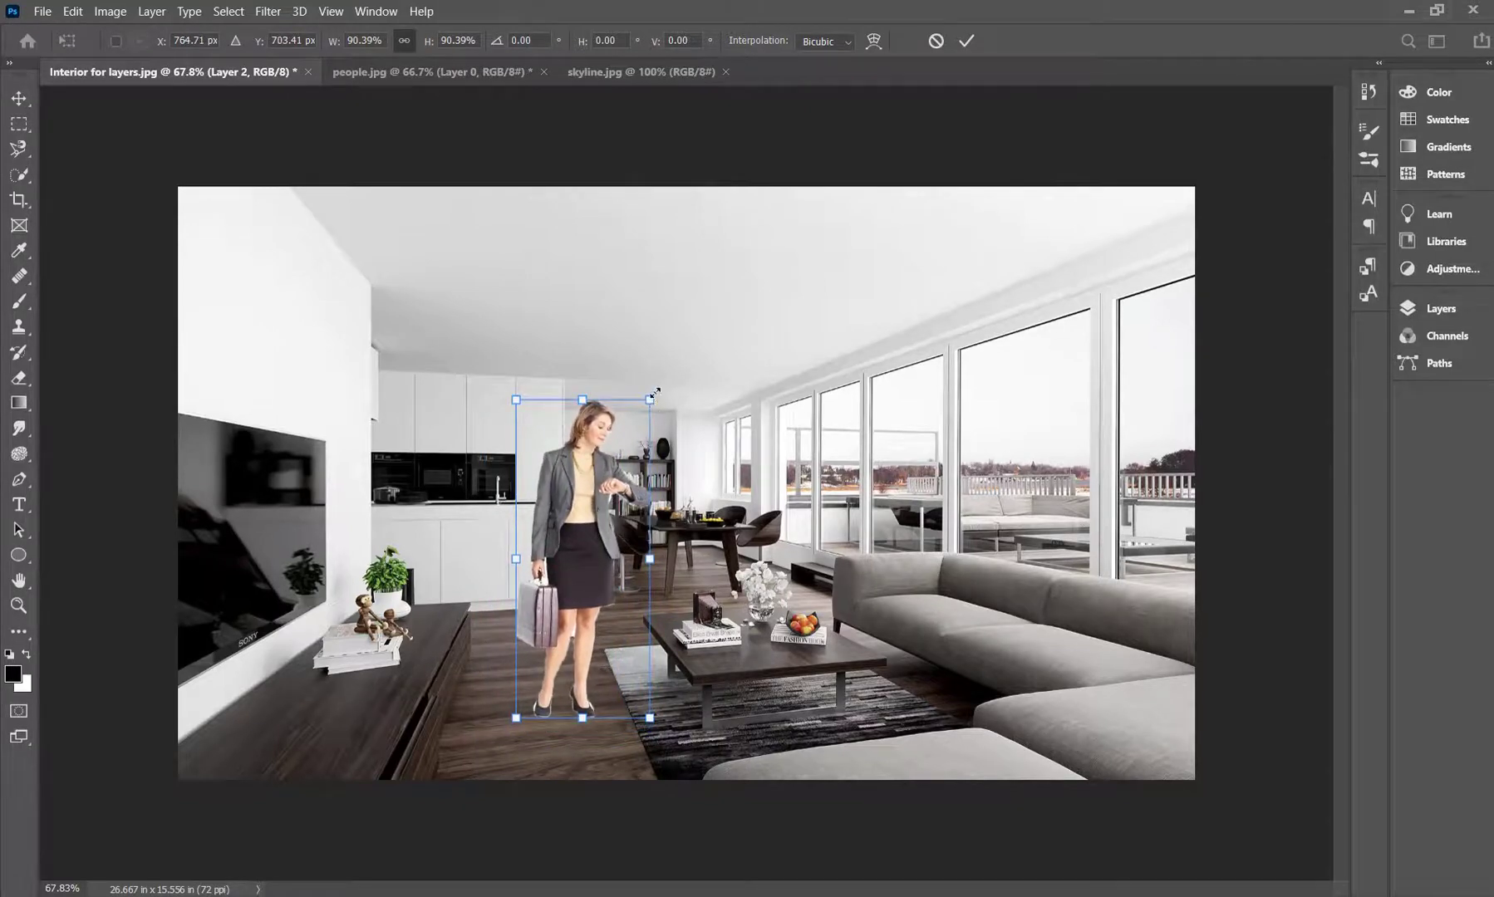
{"action": "mouse_move", "coordinate": [653, 402]}
{"action": "left_mouse_down"}
{"action": "mouse_move", "coordinate": [654, 421]}
{"action": "mouse_move", "coordinate": [602, 366]}
{"action": "mouse_move", "coordinate": [636, 365]}
{"action": "mouse_move", "coordinate": [627, 485]}
{"action": "mouse_move", "coordinate": [673, 465]}
{"action": "mouse_move", "coordinate": [689, 375]}
{"action": "mouse_move", "coordinate": [592, 365]}
{"action": "mouse_move", "coordinate": [685, 376]}
{"action": "mouse_move", "coordinate": [694, 407]}
{"action": "mouse_move", "coordinate": [620, 395]}
{"action": "mouse_move", "coordinate": [690, 349]}
{"action": "mouse_move", "coordinate": [656, 442]}
{"action": "mouse_move", "coordinate": [654, 376]}
{"action": "mouse_move", "coordinate": [649, 401]}
{"action": "left_mouse_up"}
{"action": "left_click_drag", "start_coordinate": [522, 402], "coordinate": [557, 355]}
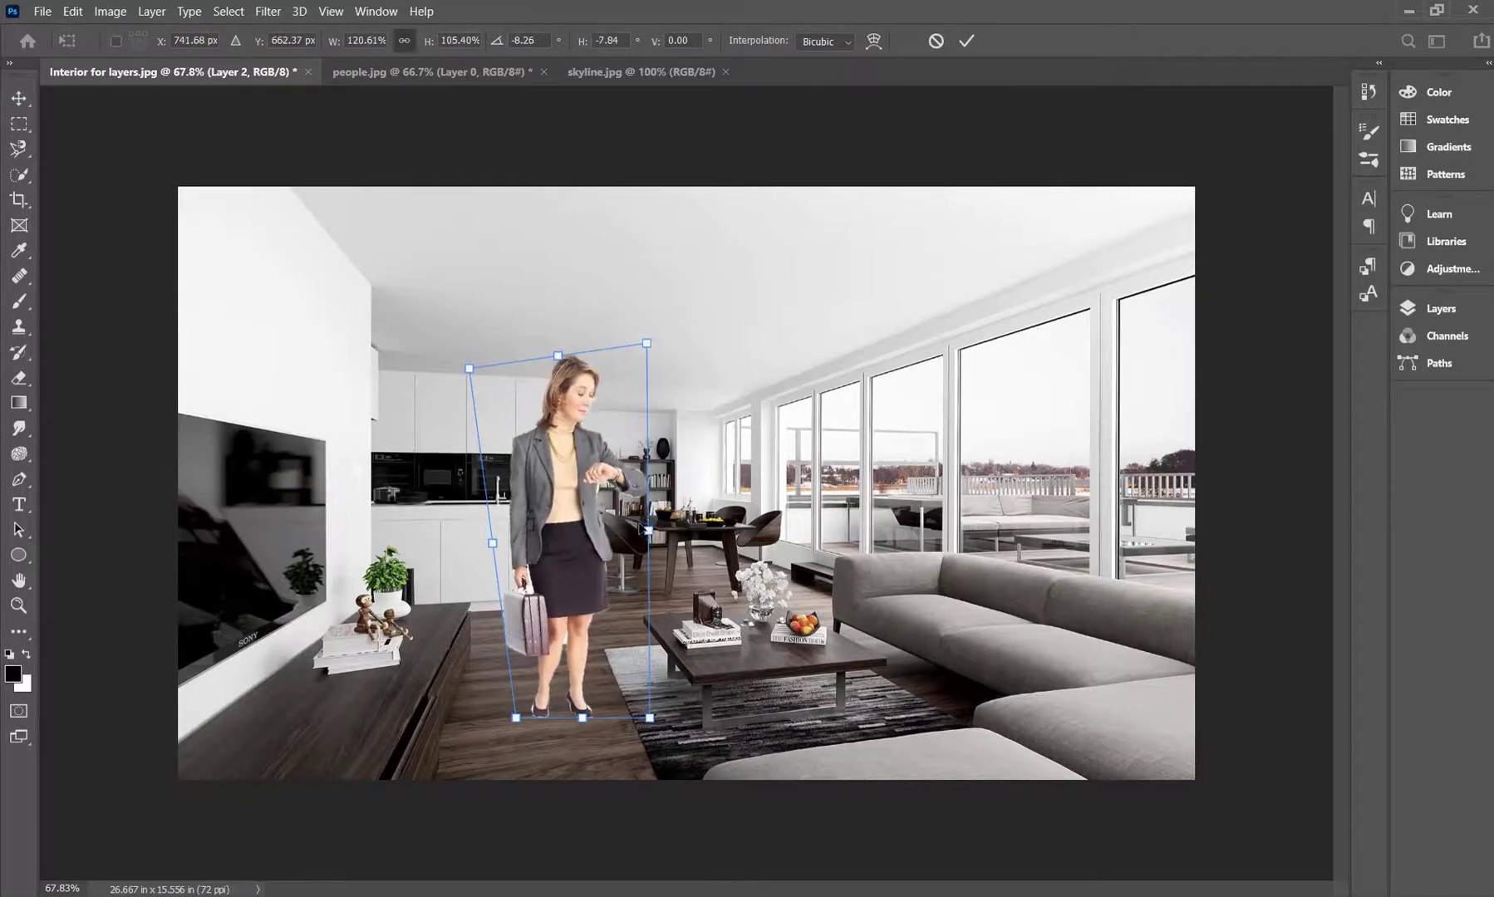
{"action": "mouse_move", "coordinate": [647, 530]}
{"action": "left_mouse_down"}
{"action": "mouse_move", "coordinate": [723, 527]}
{"action": "mouse_move", "coordinate": [640, 529]}
{"action": "left_mouse_up"}
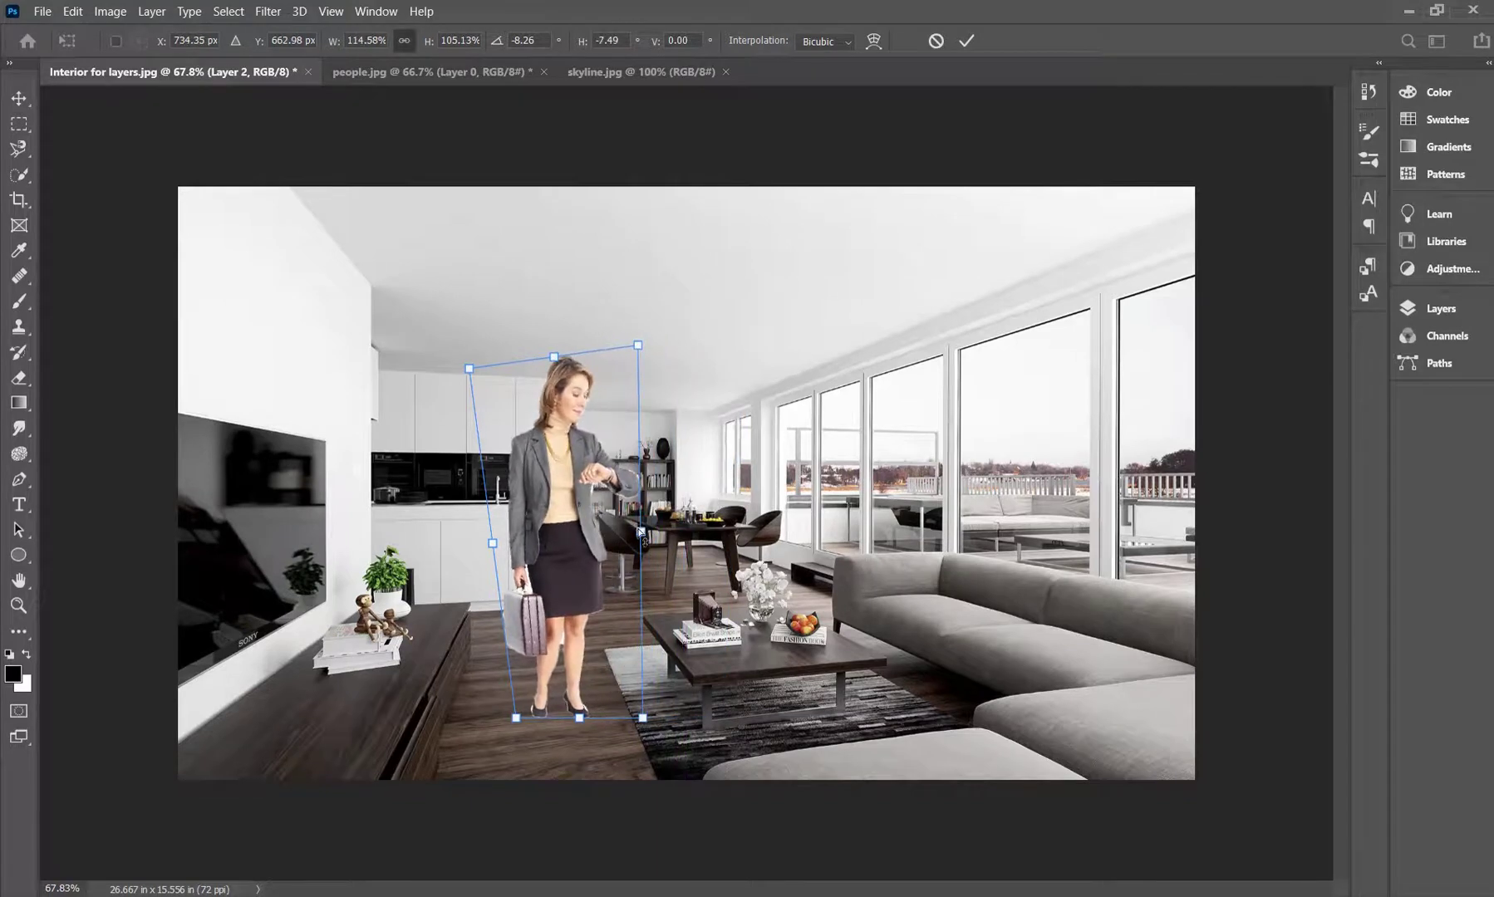
Step: Undo the distortion of the woman and return her to her position beside the TV cabinet
{"action": "key", "text": "ctrl+z"}
{"action": "key", "text": "ctrl+z"}
{"action": "key", "text": "ctrl+z"}
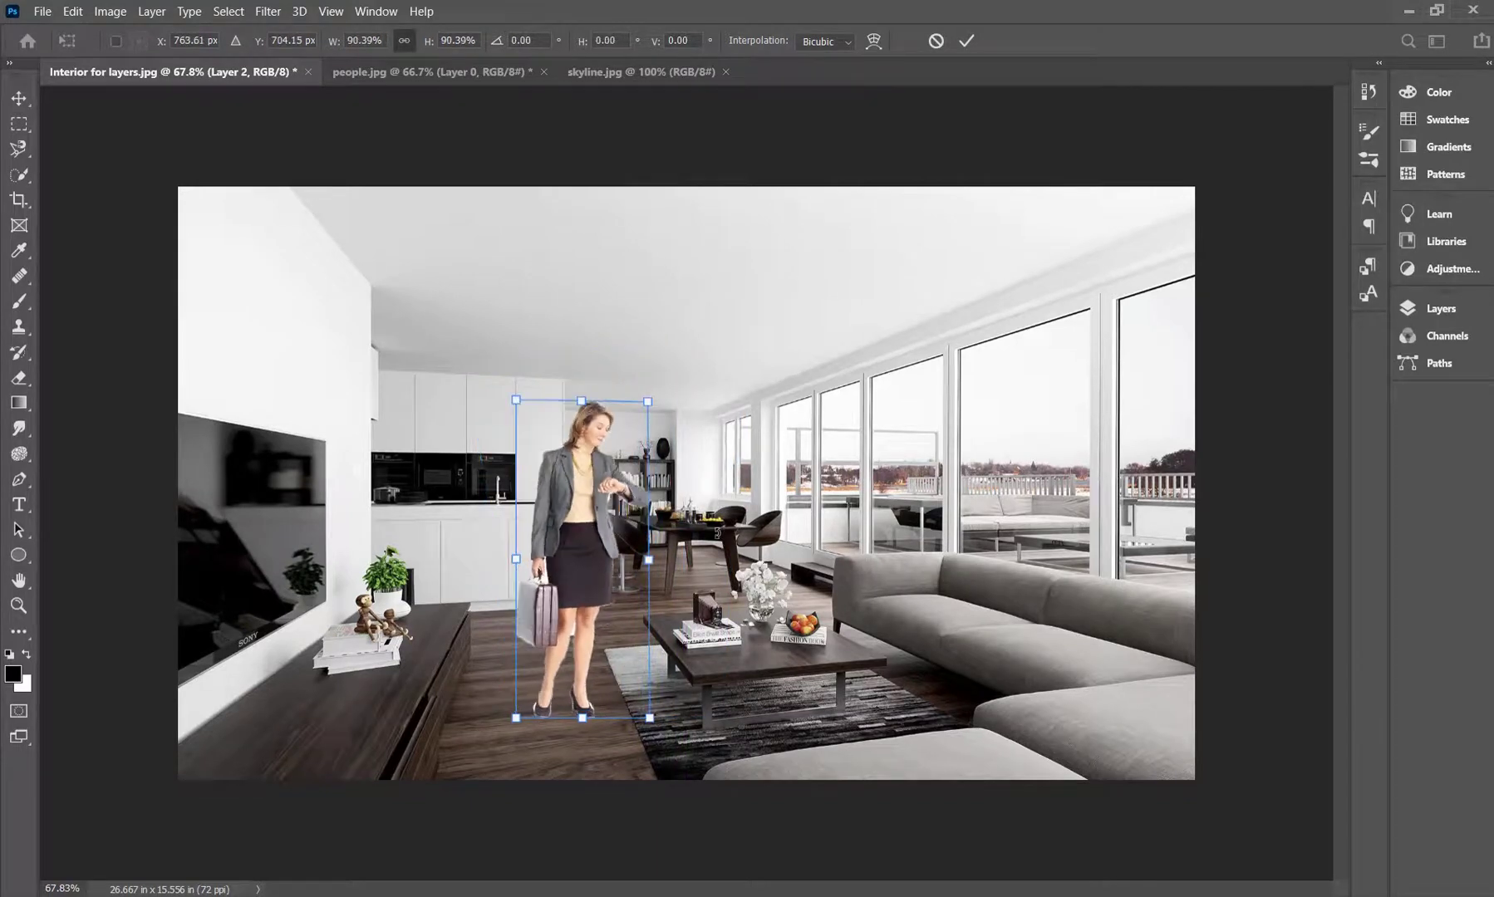
{"action": "left_click_drag", "start_coordinate": [717, 532], "coordinate": [696, 533]}
{"action": "left_click_drag", "start_coordinate": [581, 498], "coordinate": [551, 519]}
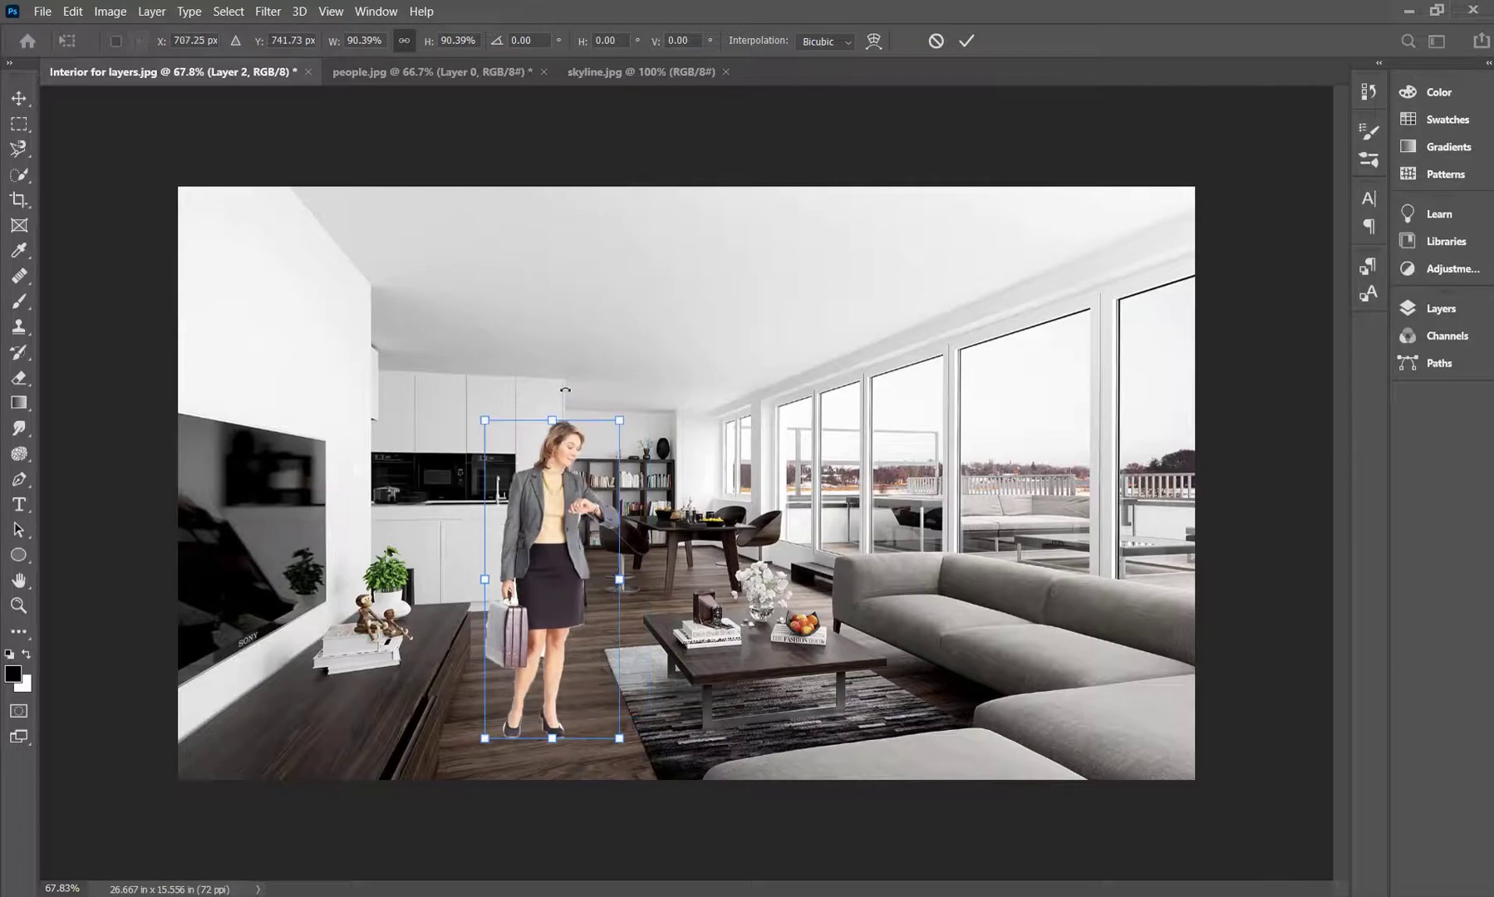
Step: Apply the transform and move the woman up and right so she stands at the rug's near edge
{"action": "key", "text": "Return"}
{"action": "left_click_drag", "start_coordinate": [554, 586], "coordinate": [565, 534]}
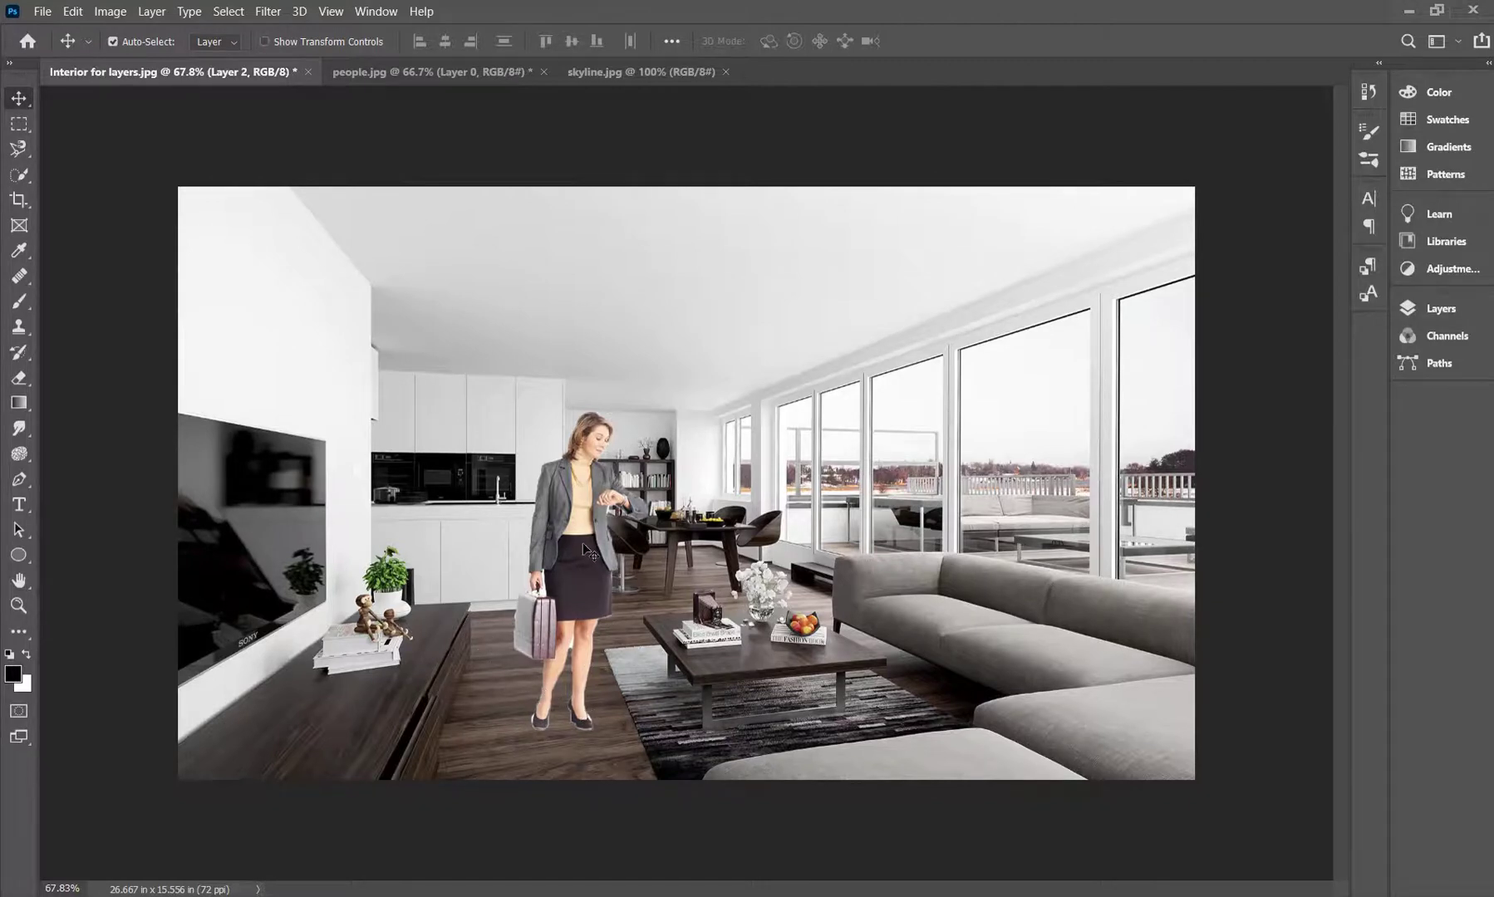
{"action": "left_click_drag", "start_coordinate": [571, 517], "coordinate": [571, 512]}
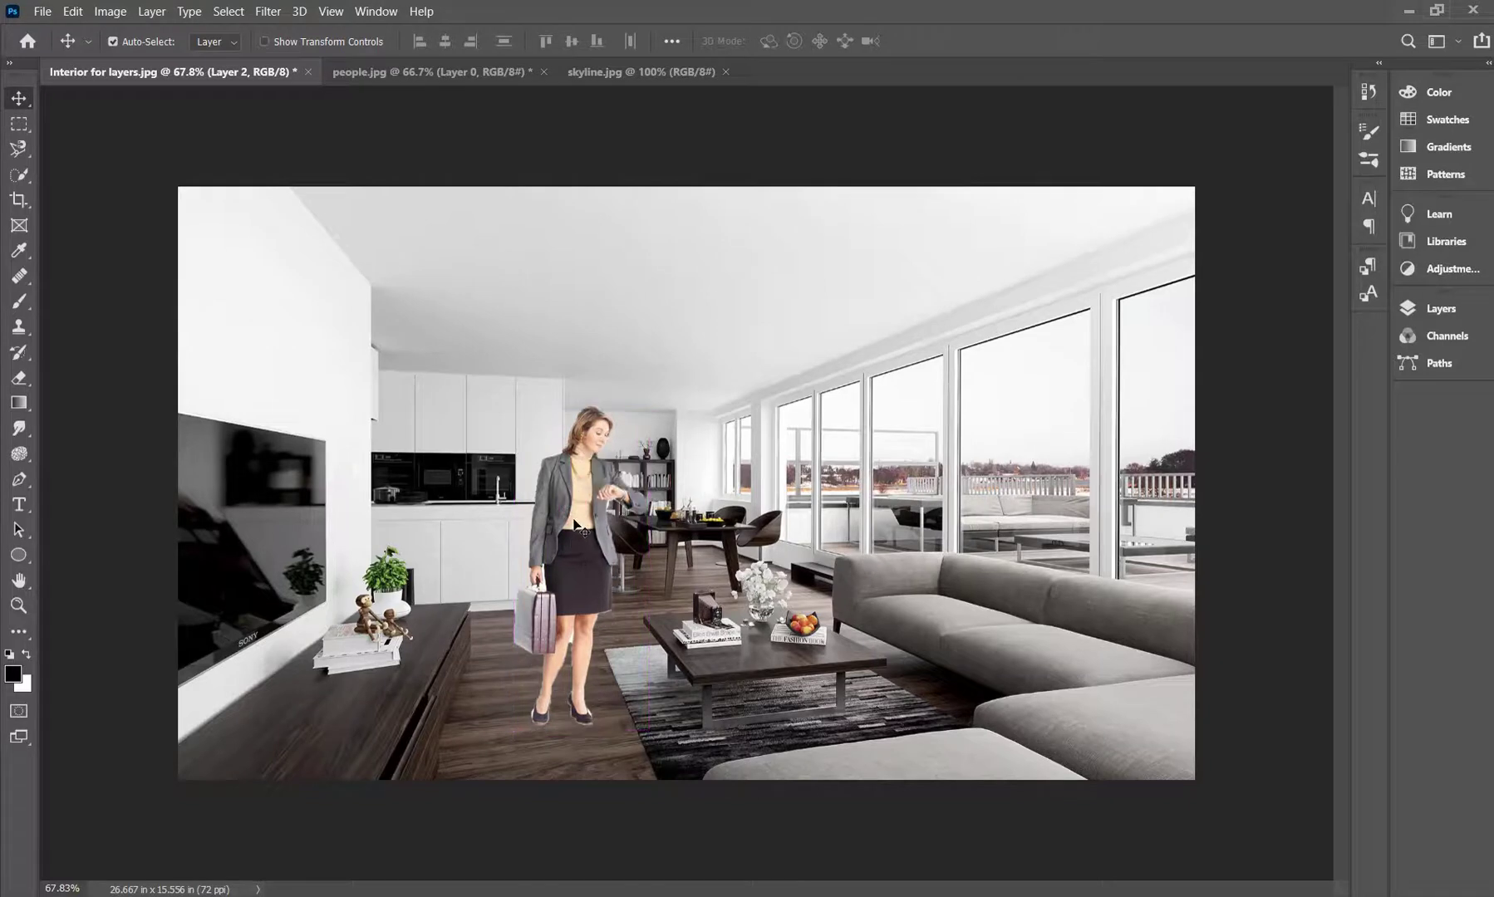
{"action": "key", "text": "ctrl"}
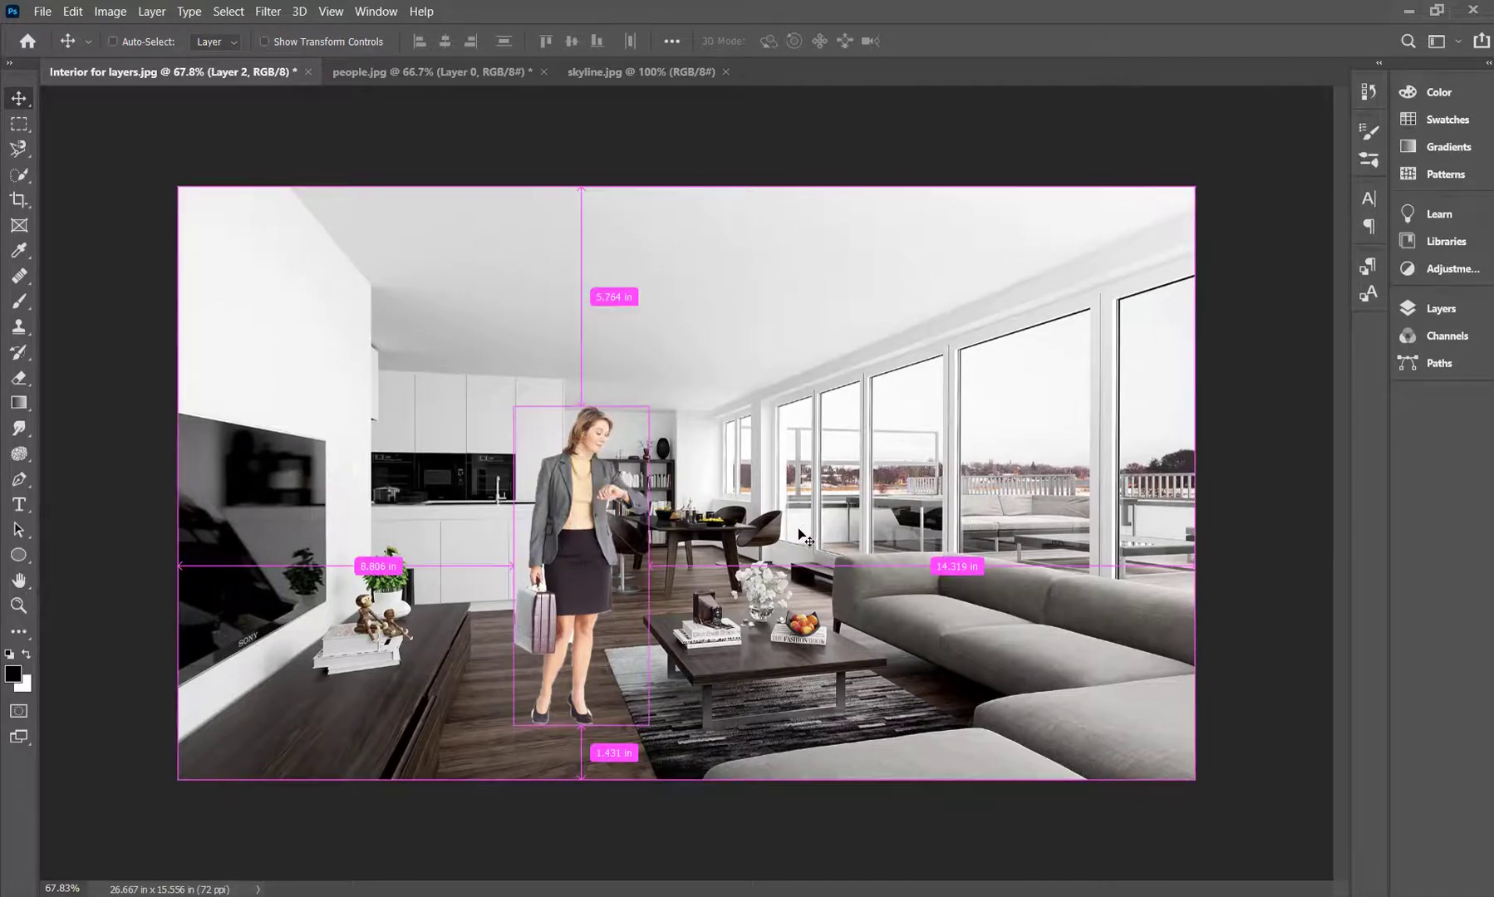
Step: Duplicate the woman just beside the original, over the rug's near edge, and select the copy's figure with the Quick Selection tool
{"action": "left_click_drag", "start_coordinate": [627, 551], "coordinate": [720, 528]}
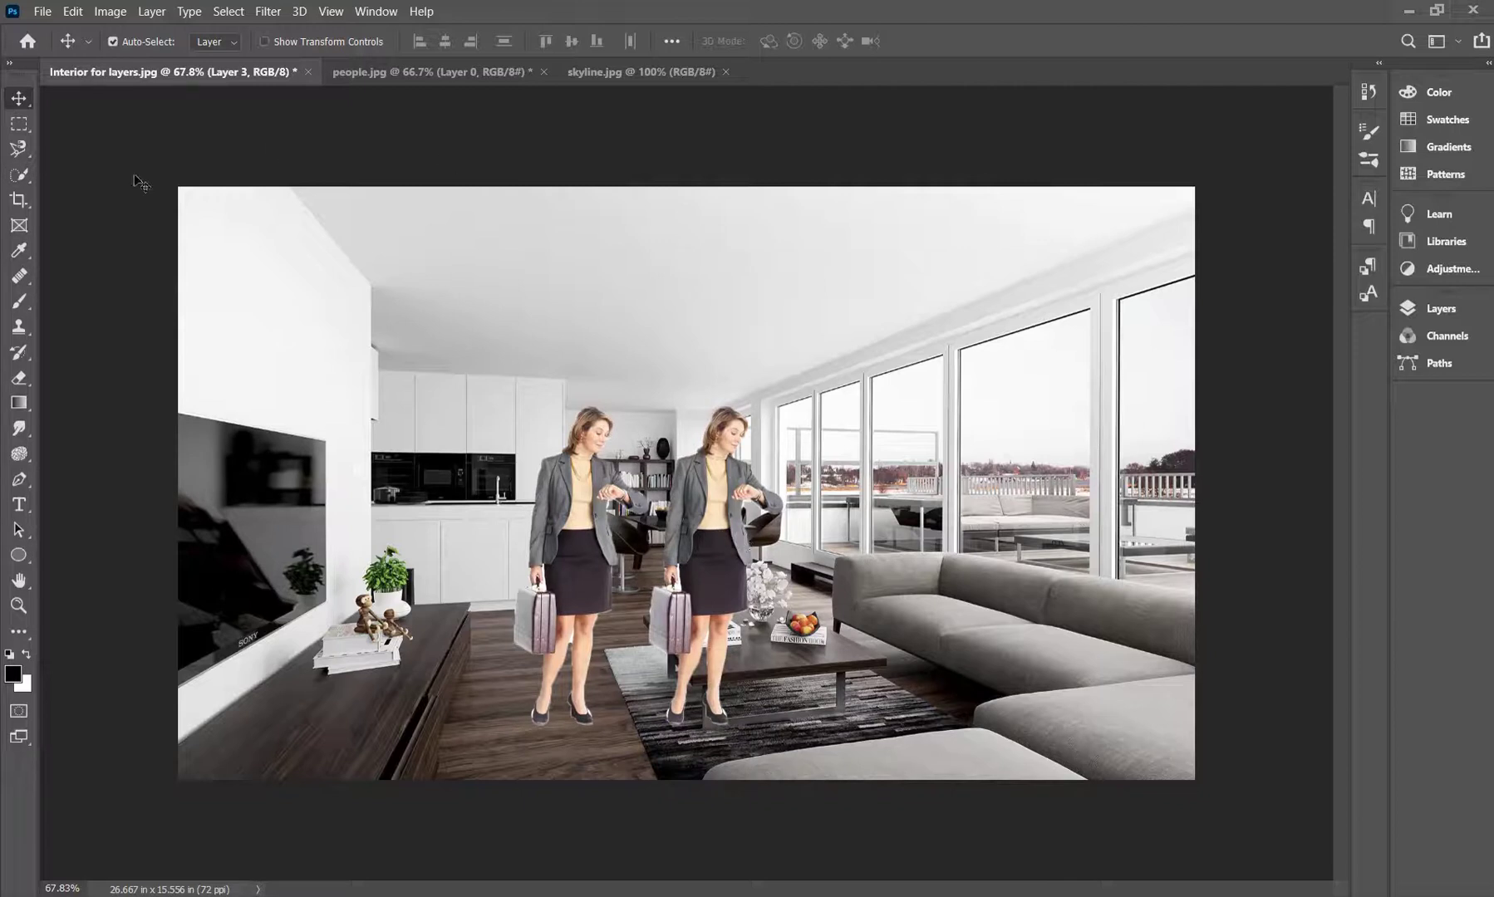
{"action": "left_click", "coordinate": [18, 174]}
{"action": "mouse_move", "coordinate": [775, 536]}
{"action": "left_mouse_down"}
{"action": "mouse_move", "coordinate": [706, 495]}
{"action": "mouse_move", "coordinate": [713, 466]}
{"action": "mouse_move", "coordinate": [758, 507]}
{"action": "mouse_move", "coordinate": [710, 597]}
{"action": "mouse_move", "coordinate": [700, 657]}
{"action": "mouse_move", "coordinate": [667, 599]}
{"action": "left_mouse_up"}
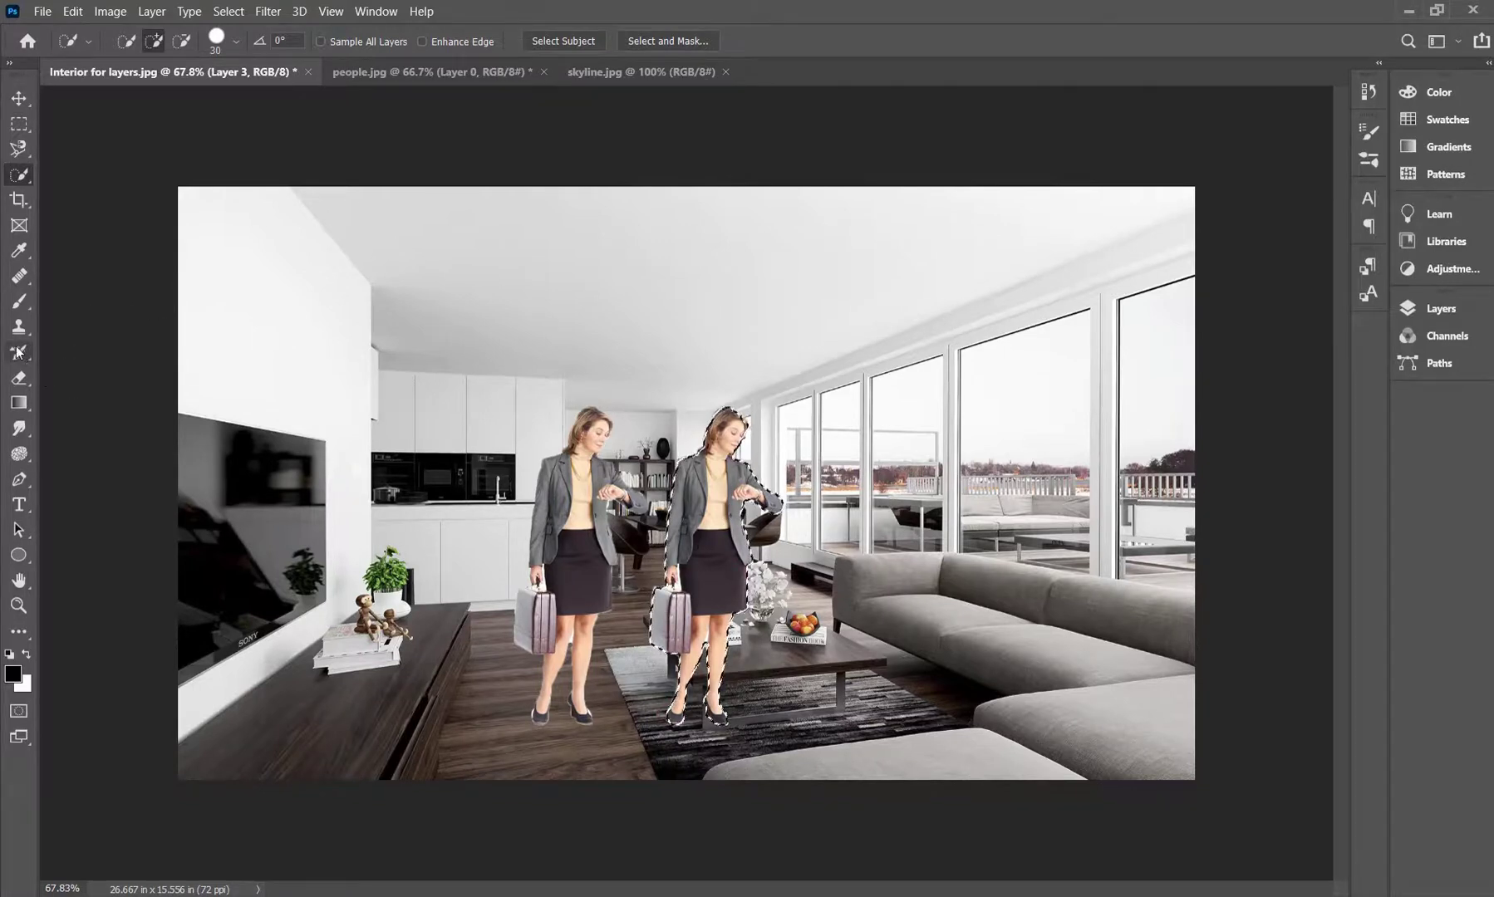
Step: Fill the selected copy of the woman with solid black using a 125 px brush and deselect it
{"action": "left_click", "coordinate": [18, 307]}
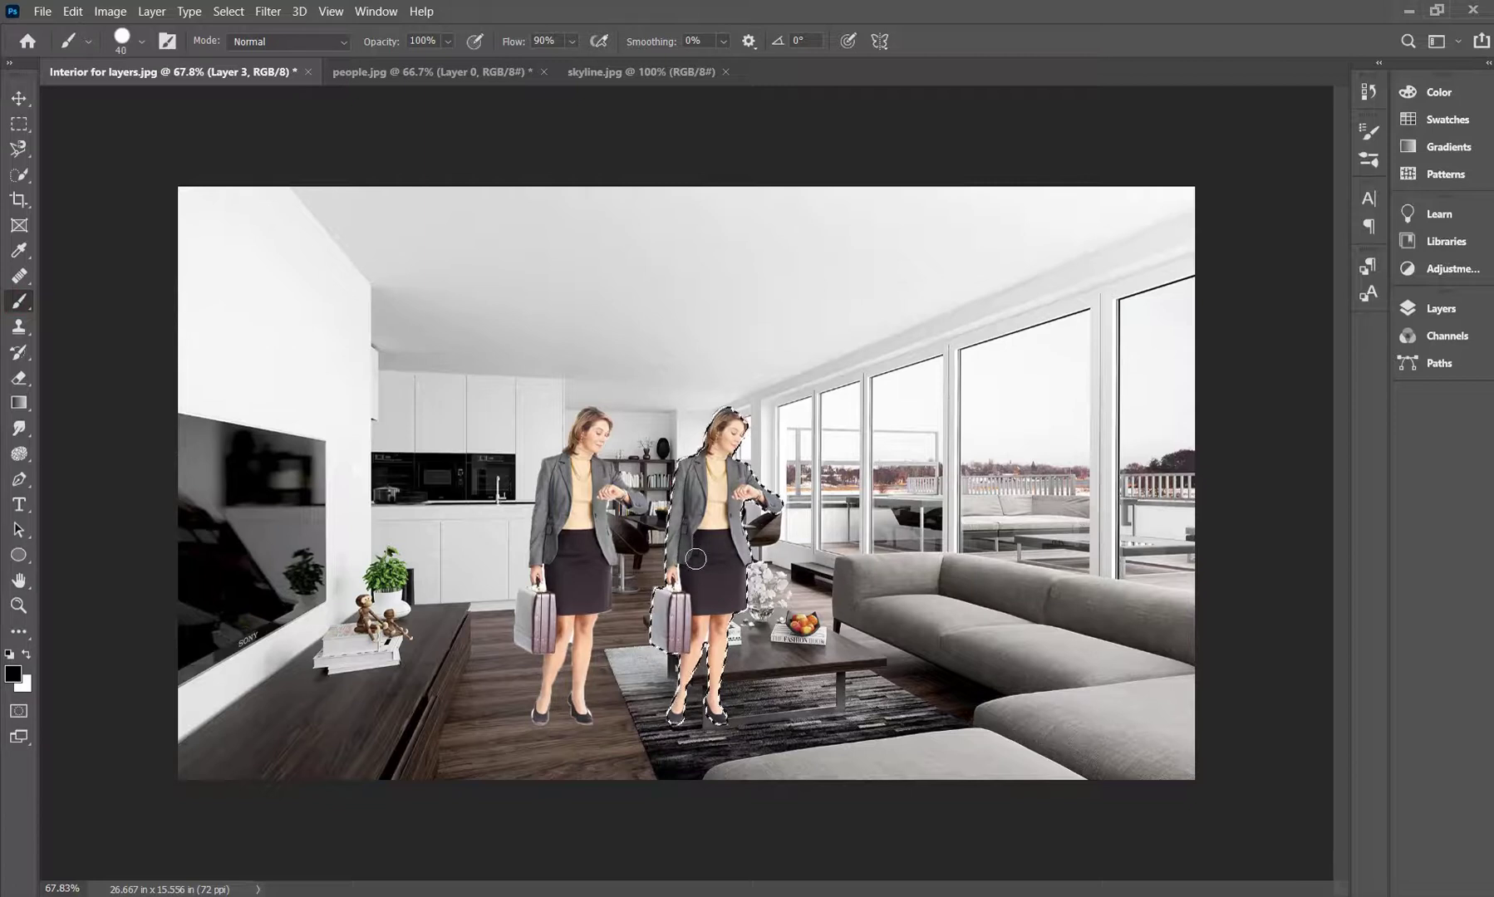
{"action": "key", "text": "bracketright"}
{"action": "key", "text": "bracketright"}
{"action": "key", "text": "bracketright"}
{"action": "key", "text": "bracketright"}
{"action": "key", "text": "bracketright"}
{"action": "key", "text": "bracketright"}
{"action": "key", "text": "bracketright"}
{"action": "mouse_move", "coordinate": [727, 507]}
{"action": "left_mouse_down"}
{"action": "mouse_move", "coordinate": [722, 386]}
{"action": "mouse_move", "coordinate": [735, 531]}
{"action": "mouse_move", "coordinate": [757, 538]}
{"action": "mouse_move", "coordinate": [753, 600]}
{"action": "mouse_move", "coordinate": [690, 749]}
{"action": "mouse_move", "coordinate": [714, 573]}
{"action": "mouse_move", "coordinate": [650, 629]}
{"action": "mouse_move", "coordinate": [703, 463]}
{"action": "mouse_move", "coordinate": [703, 664]}
{"action": "mouse_move", "coordinate": [678, 710]}
{"action": "mouse_move", "coordinate": [757, 439]}
{"action": "mouse_move", "coordinate": [716, 504]}
{"action": "mouse_move", "coordinate": [682, 745]}
{"action": "mouse_move", "coordinate": [674, 597]}
{"action": "mouse_move", "coordinate": [731, 397]}
{"action": "mouse_move", "coordinate": [687, 546]}
{"action": "mouse_move", "coordinate": [700, 678]}
{"action": "mouse_move", "coordinate": [748, 490]}
{"action": "left_mouse_up"}
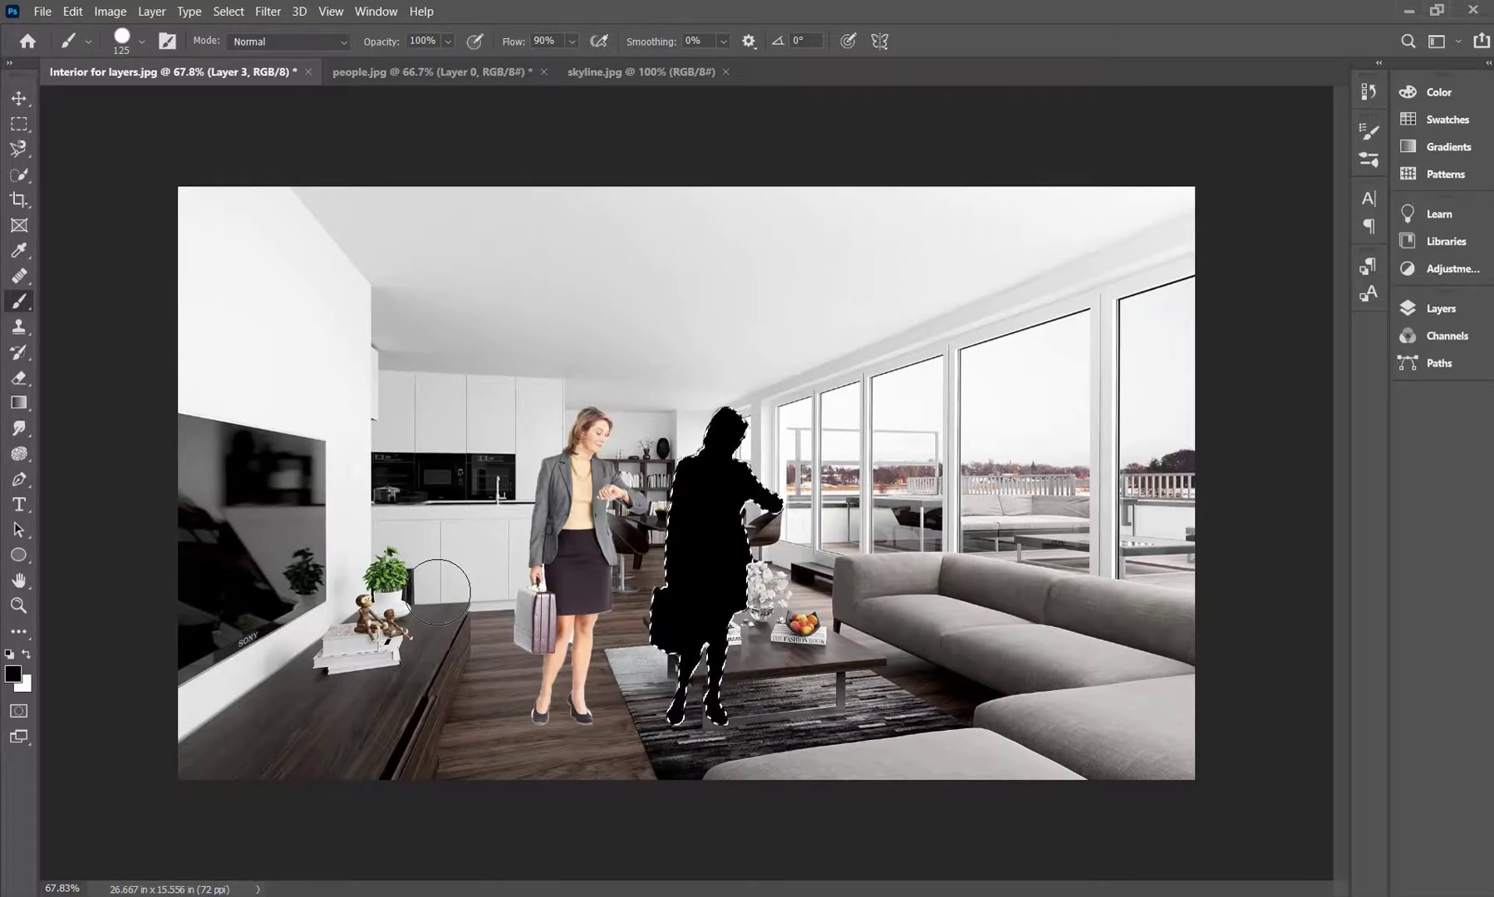
{"action": "key", "text": "ctrl+d"}
Step: Move the black silhouette close beside the woman and set its layer's opacity to 30%
{"action": "left_click", "coordinate": [18, 98]}
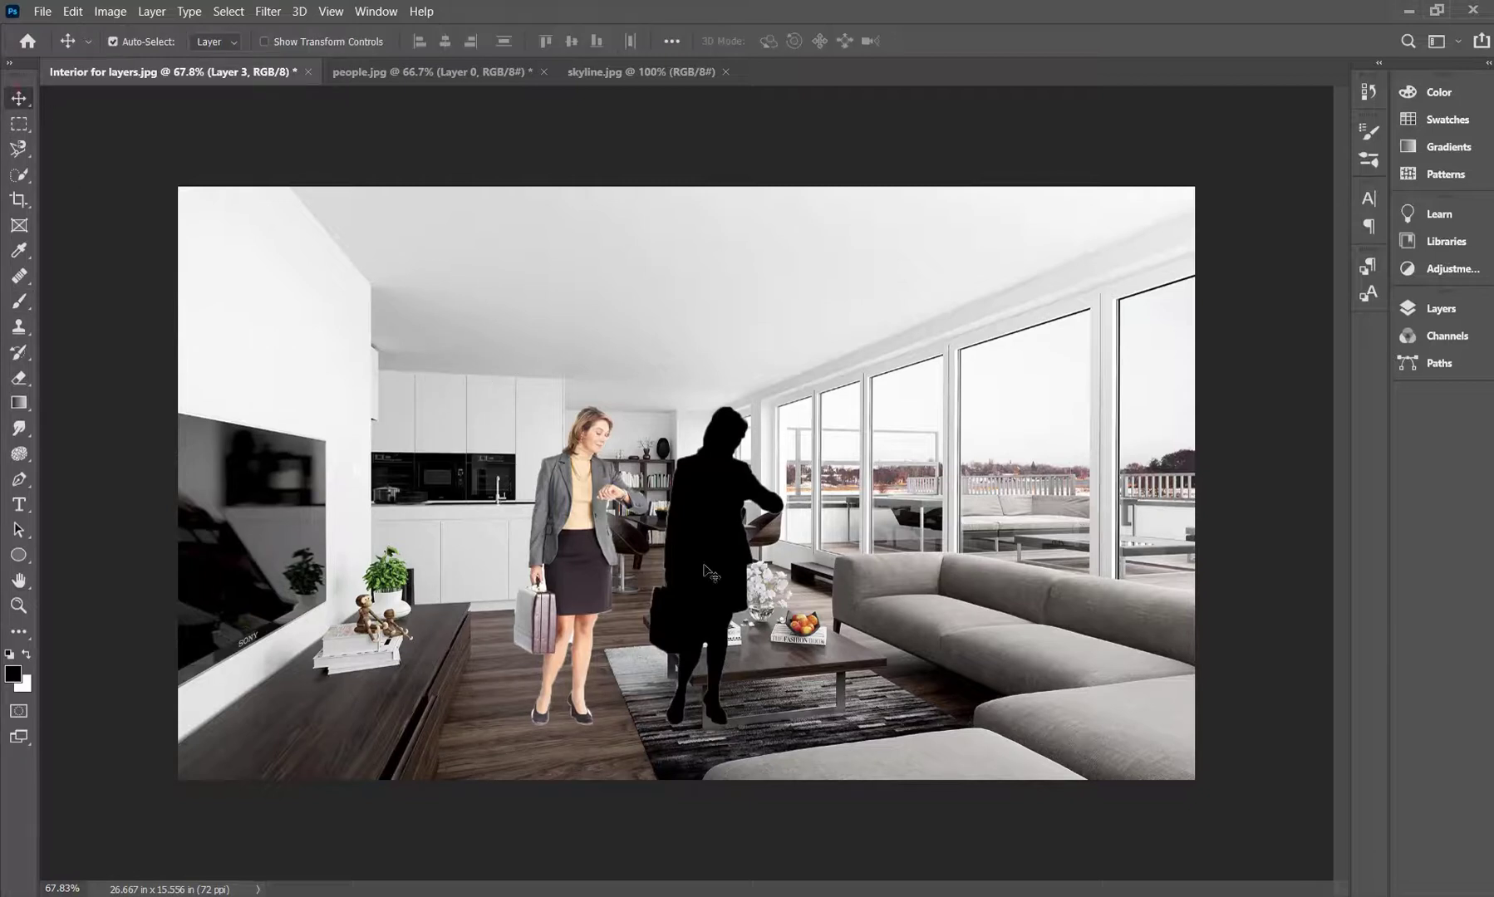
{"action": "left_click_drag", "start_coordinate": [691, 579], "coordinate": [600, 571]}
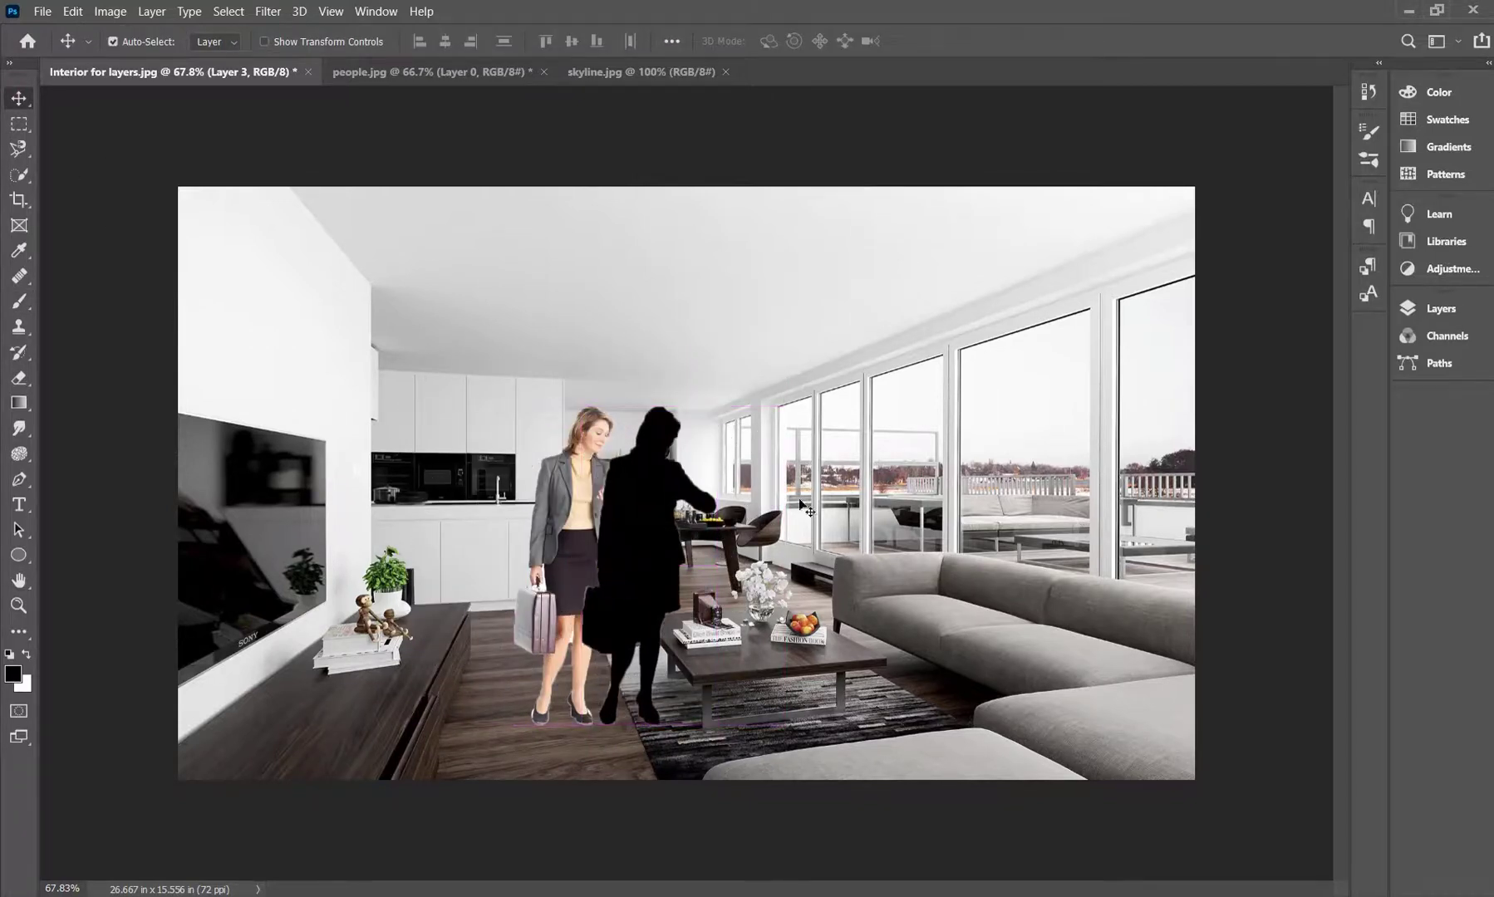
{"action": "left_click", "coordinate": [1429, 303]}
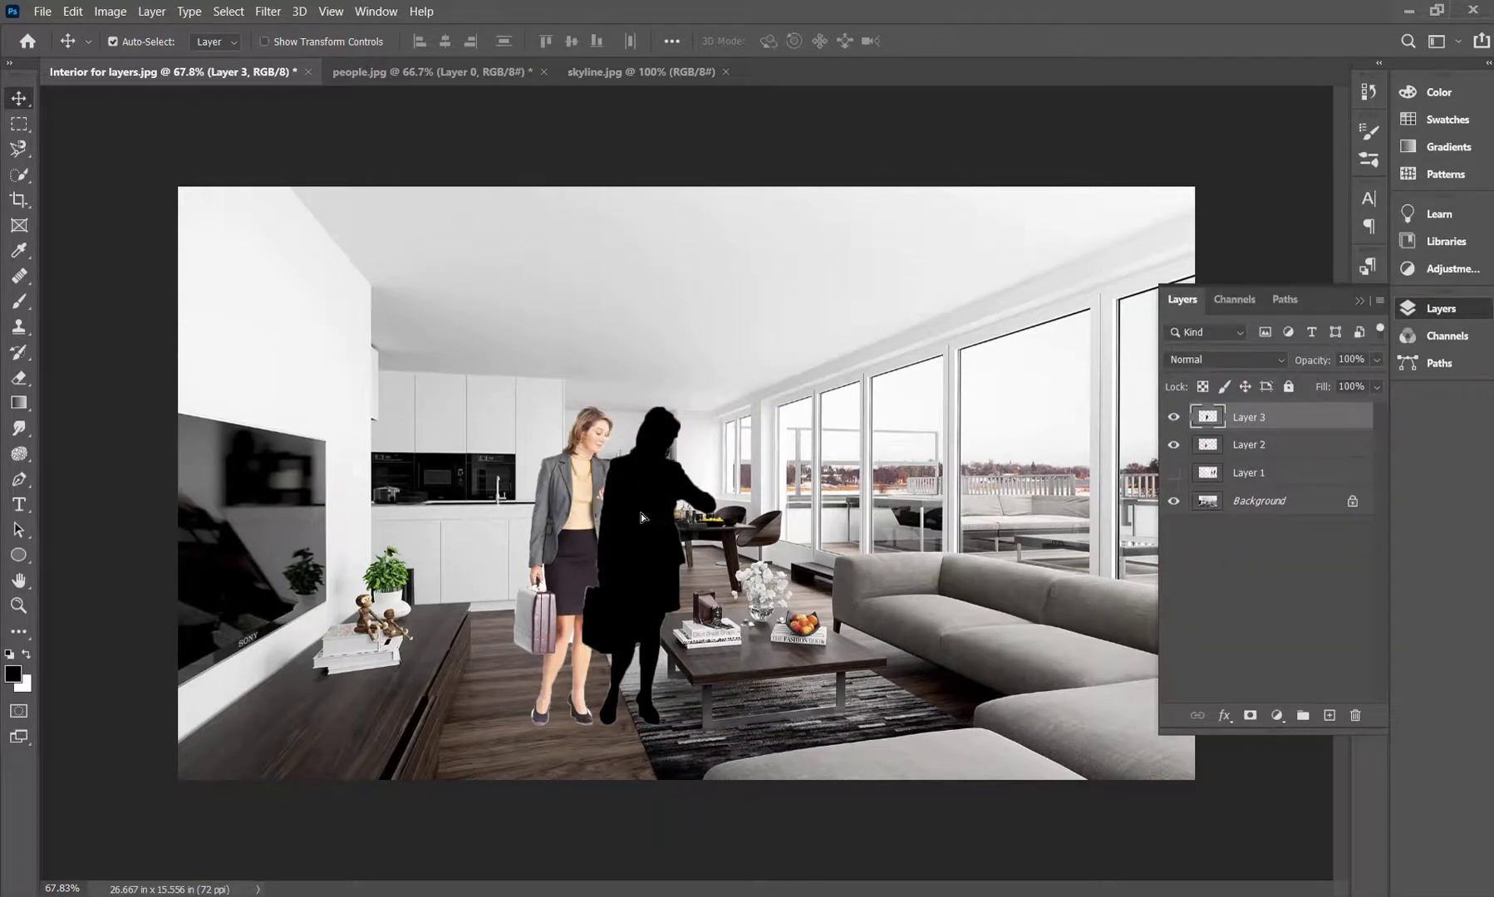
{"action": "mouse_move", "coordinate": [645, 496]}
{"action": "left_mouse_down"}
{"action": "mouse_move", "coordinate": [655, 509]}
{"action": "mouse_move", "coordinate": [617, 515]}
{"action": "mouse_move", "coordinate": [647, 507]}
{"action": "left_mouse_up"}
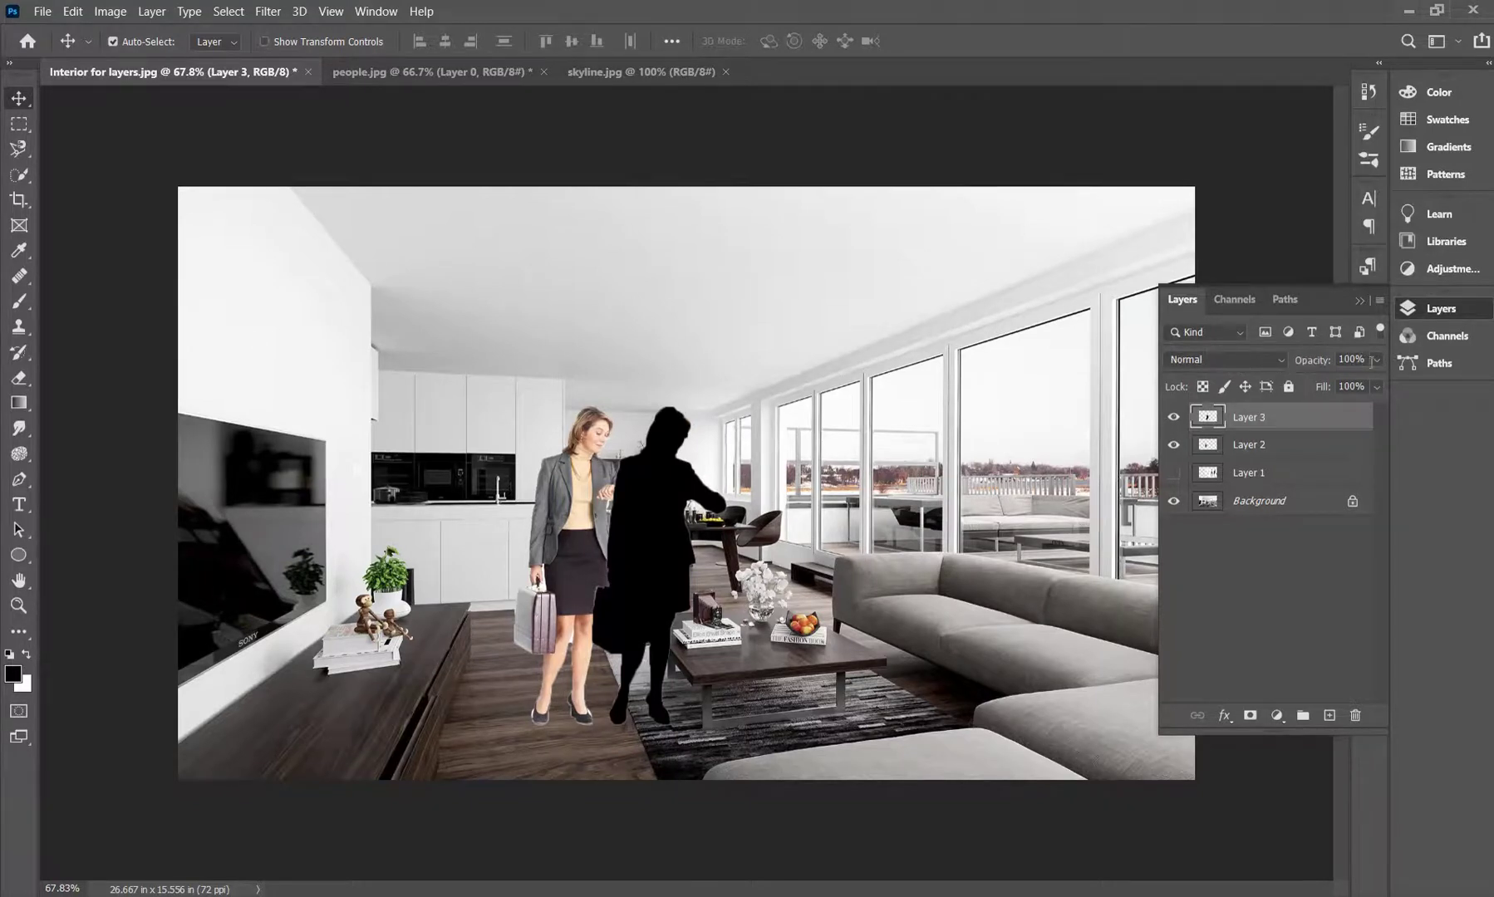
{"action": "left_click_drag", "start_coordinate": [1366, 380], "coordinate": [1354, 384]}
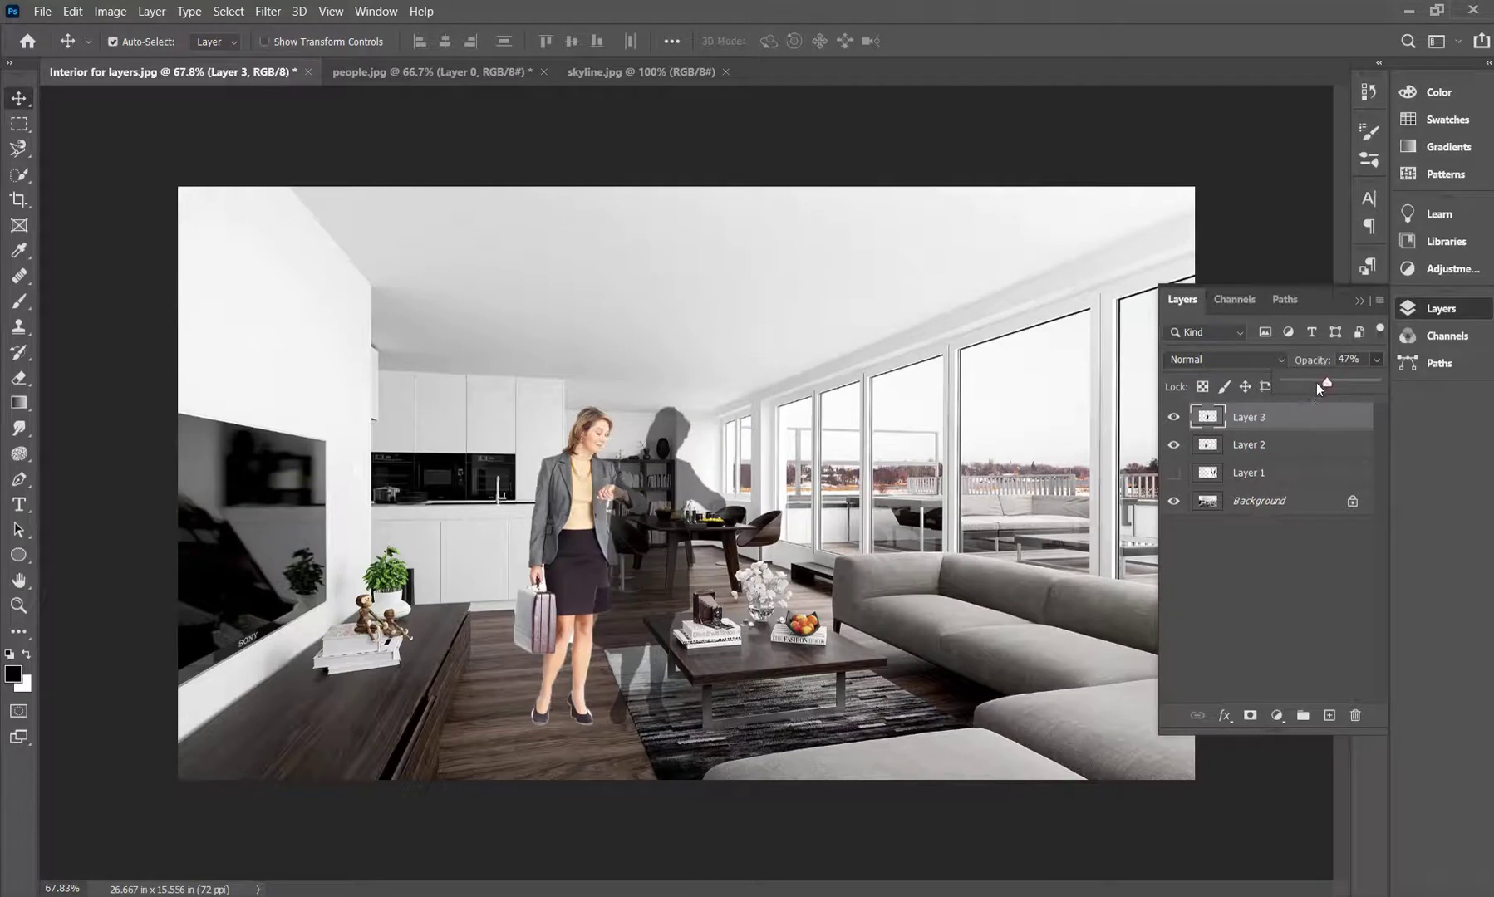
{"action": "left_click_drag", "start_coordinate": [1318, 382], "coordinate": [1317, 388]}
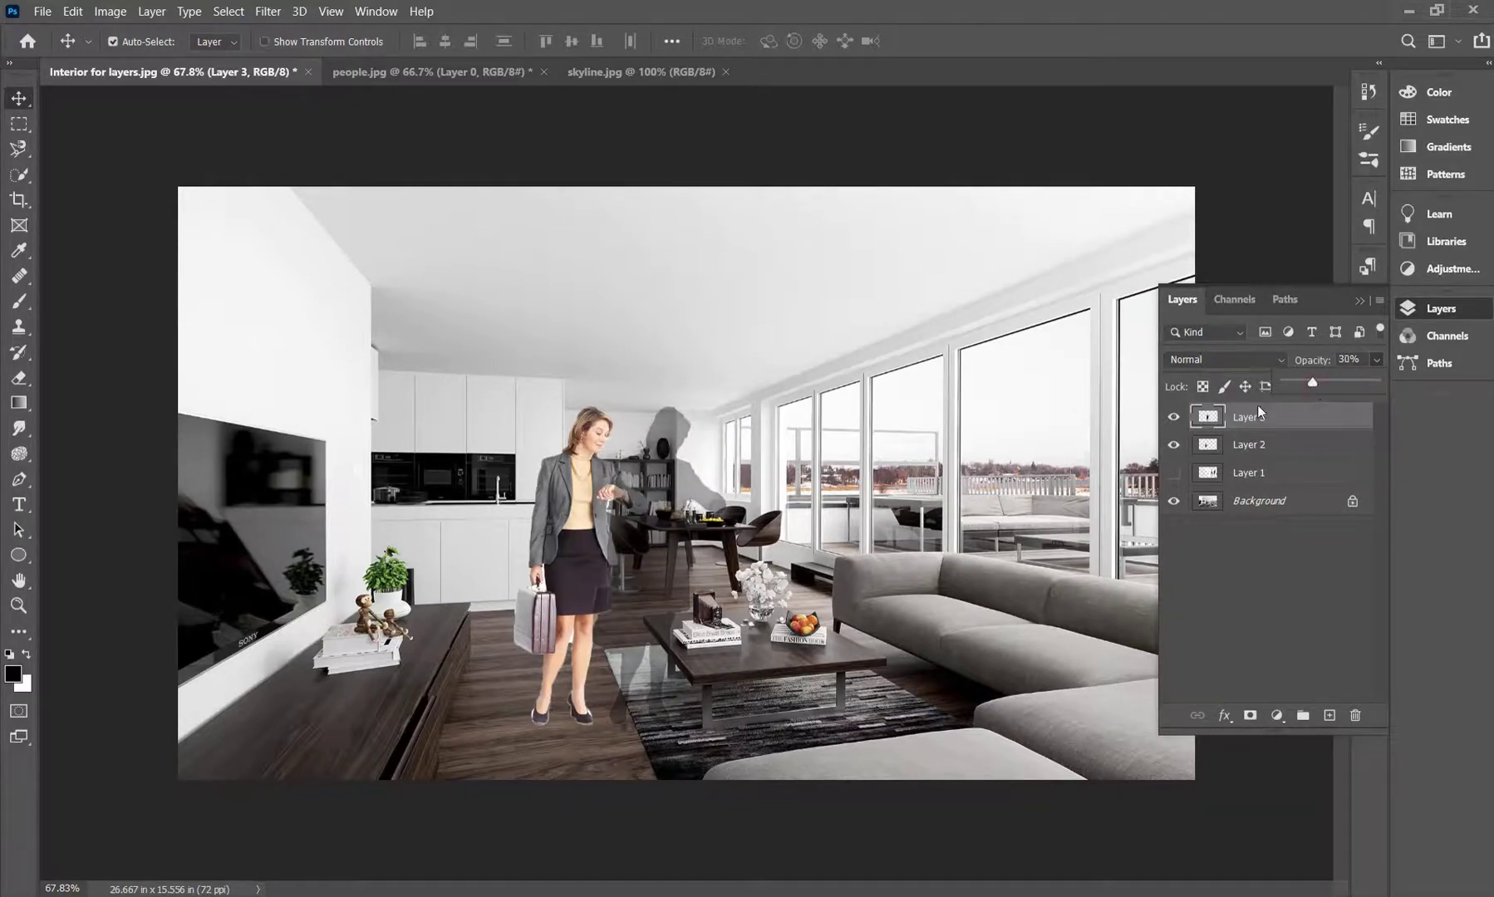
Step: Move the translucent silhouette onto the woman, offset slightly toward the TV cabinet and below her
{"action": "left_click_drag", "start_coordinate": [645, 536], "coordinate": [635, 527]}
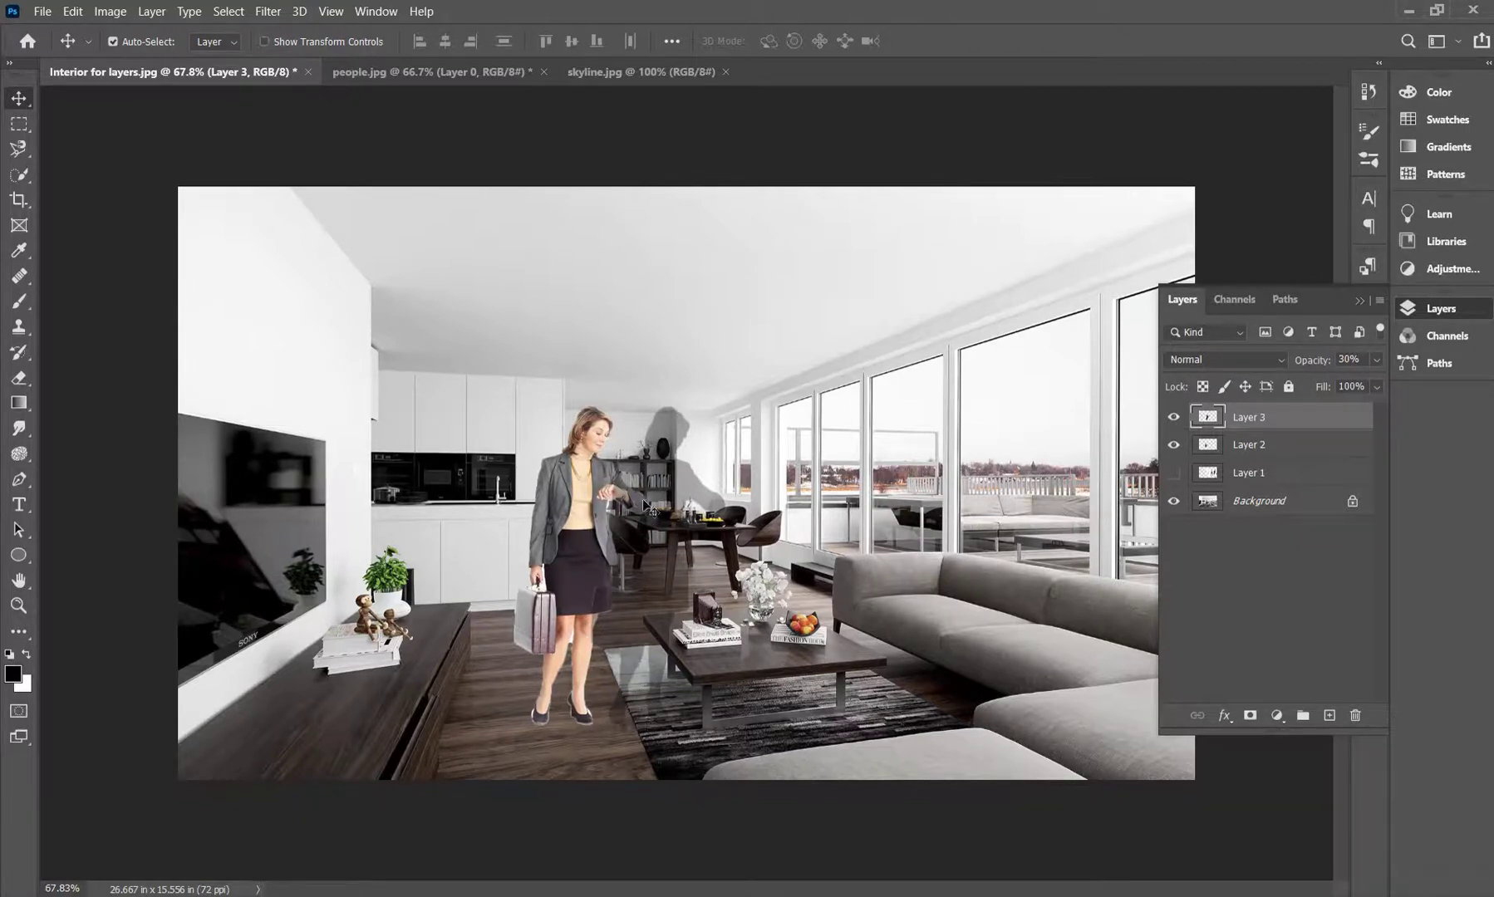
{"action": "left_click_drag", "start_coordinate": [646, 505], "coordinate": [573, 579]}
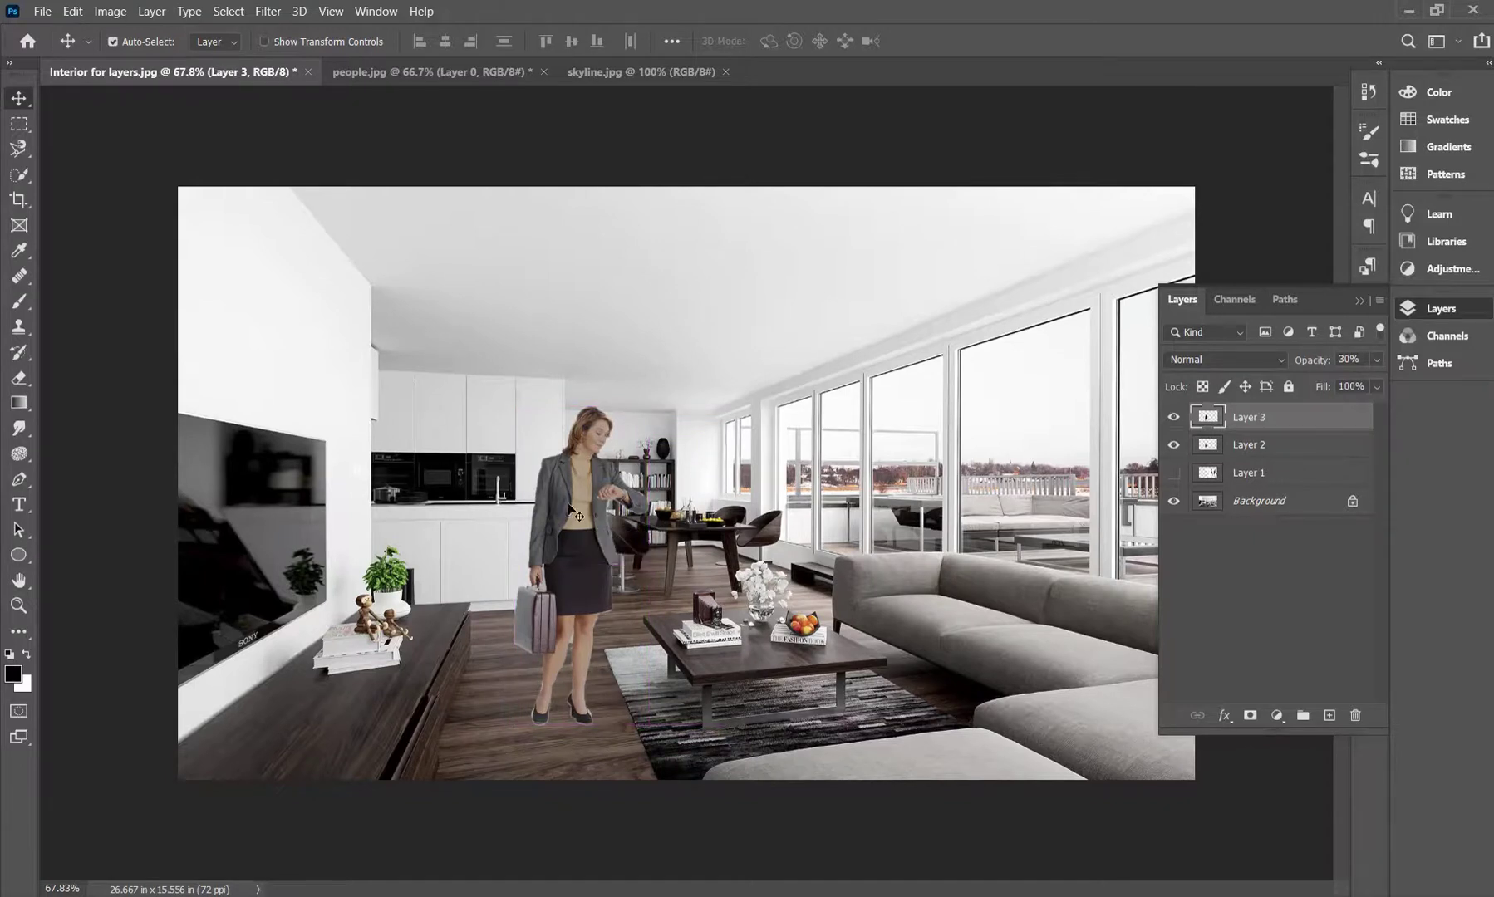
{"action": "left_click_drag", "start_coordinate": [568, 506], "coordinate": [557, 517]}
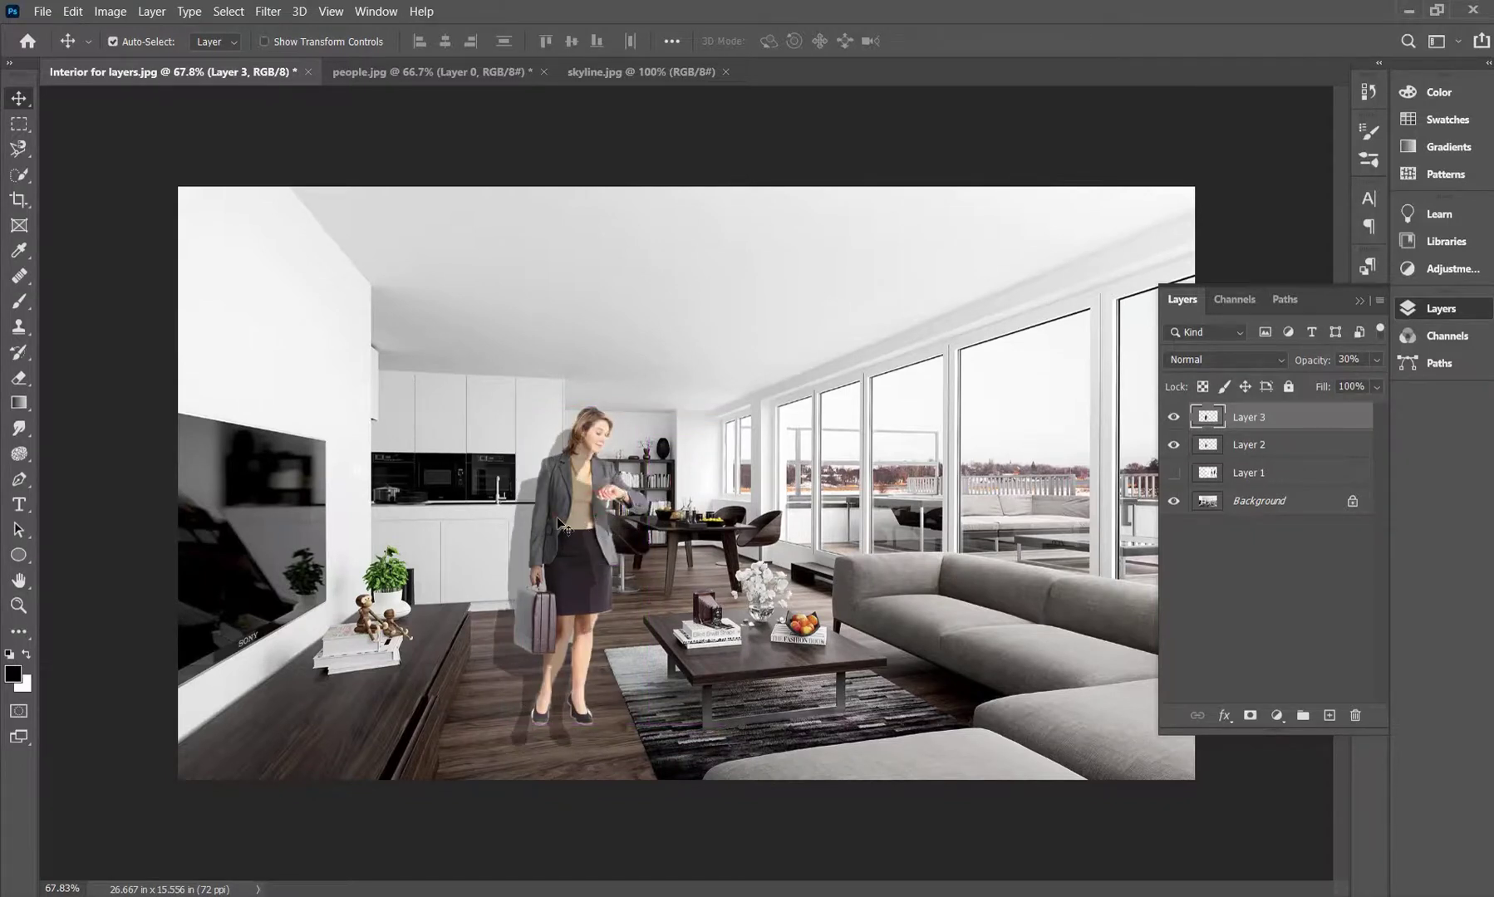
Step: Distort the silhouette's upper corners down toward the TV cabinet with Free Transform and line its base up with the woman's feet
{"action": "key", "text": "ctrl+t"}
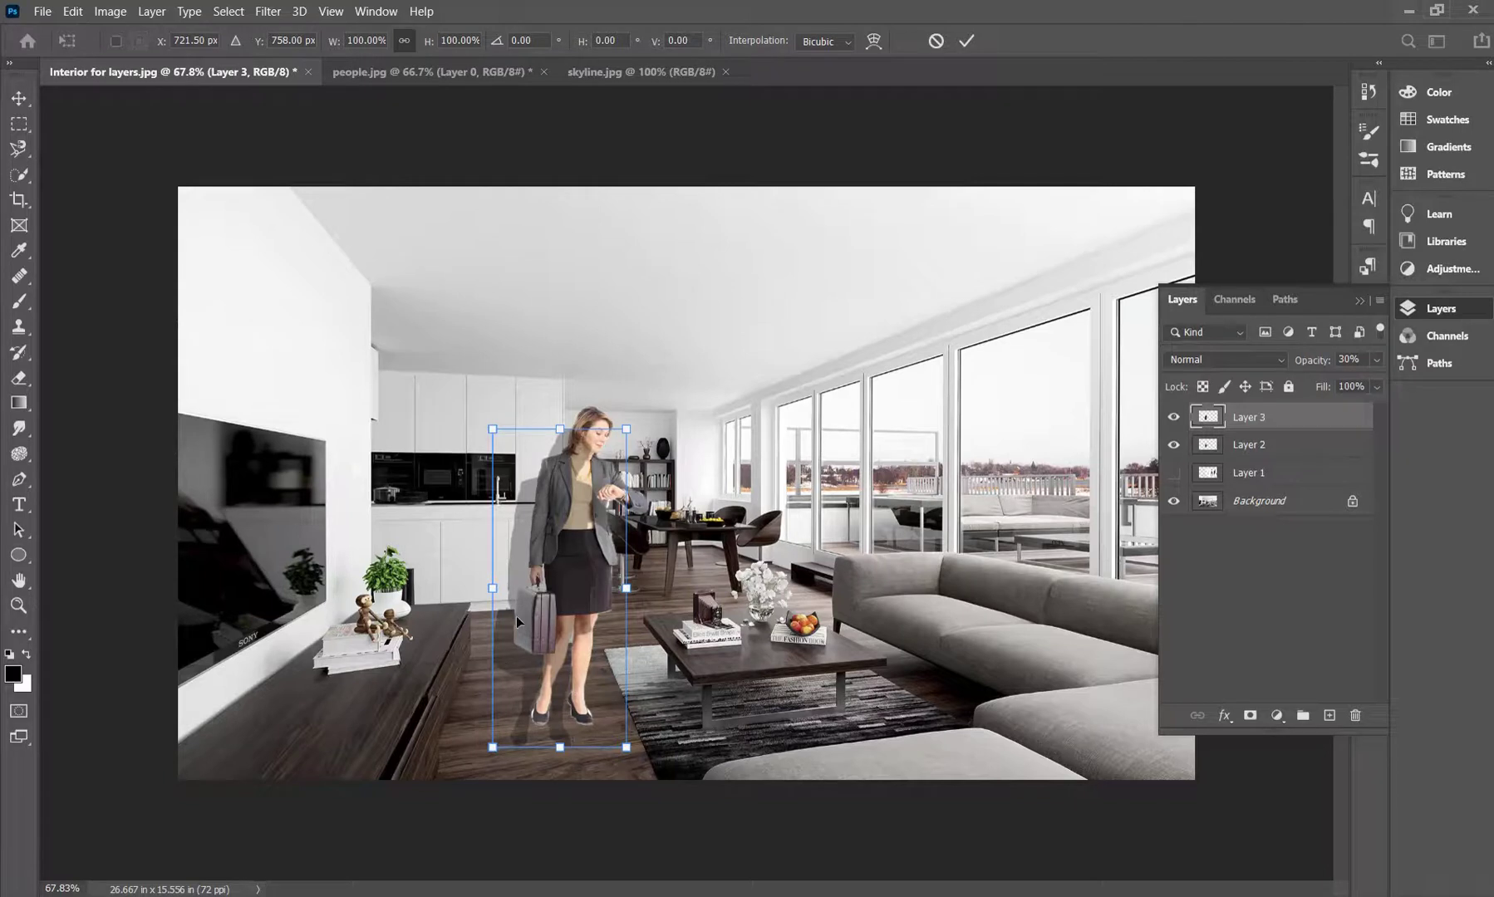
{"action": "left_click_drag", "start_coordinate": [493, 430], "coordinate": [423, 654]}
{"action": "left_click_drag", "start_coordinate": [627, 429], "coordinate": [518, 647]}
{"action": "left_click_drag", "start_coordinate": [513, 705], "coordinate": [546, 673]}
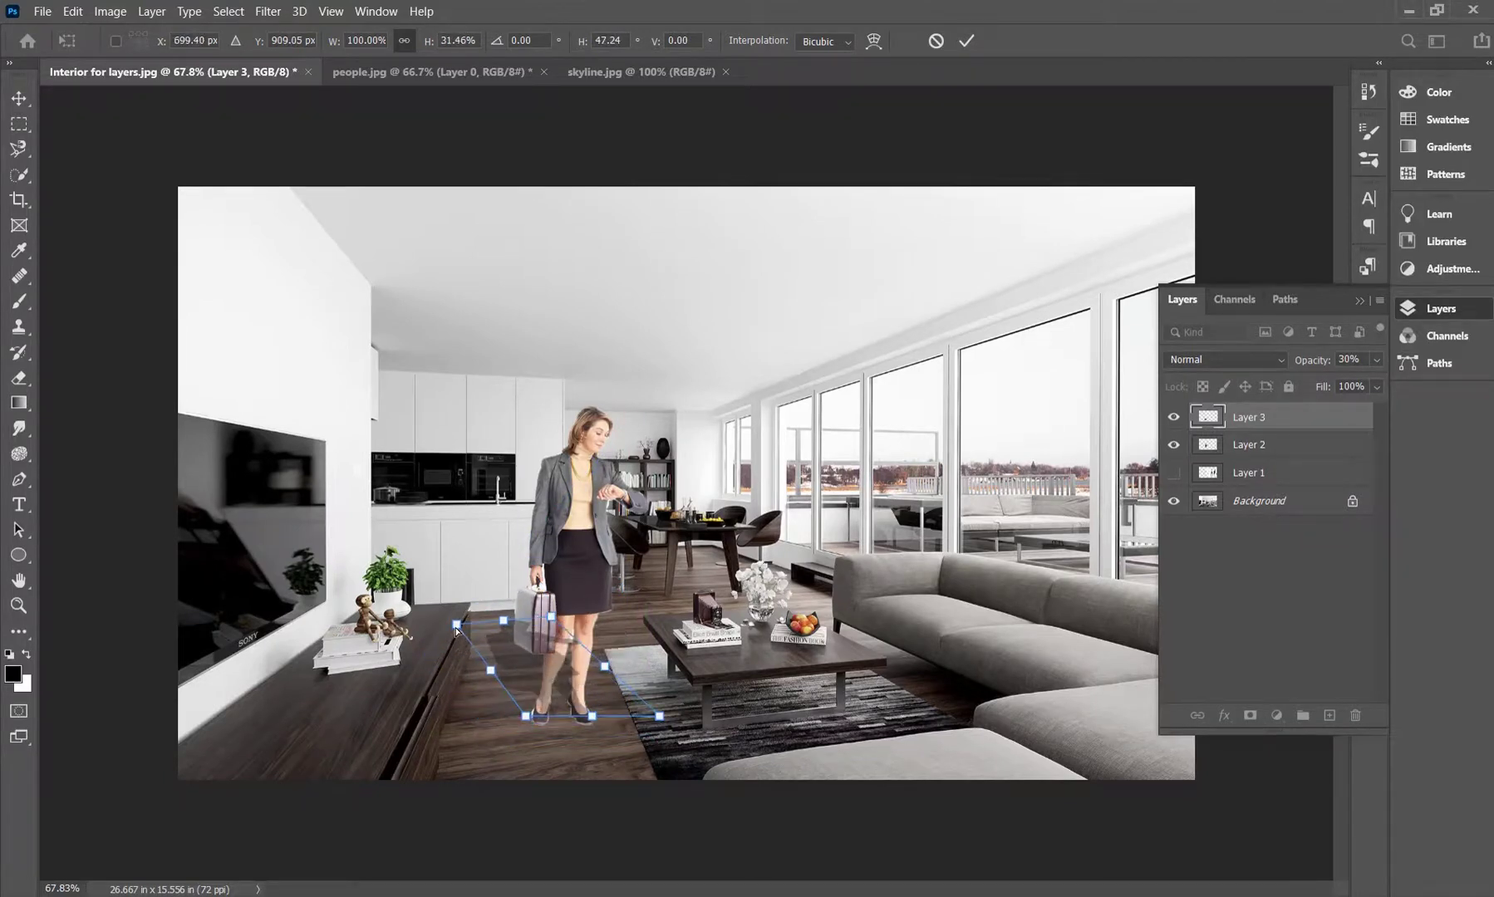
Step: Refine the shadow's upper corners so it lies flat on the floor toward the TV cabinet, and apply the transform
{"action": "left_click_drag", "start_coordinate": [457, 630], "coordinate": [457, 651]}
{"action": "left_click_drag", "start_coordinate": [553, 621], "coordinate": [536, 679]}
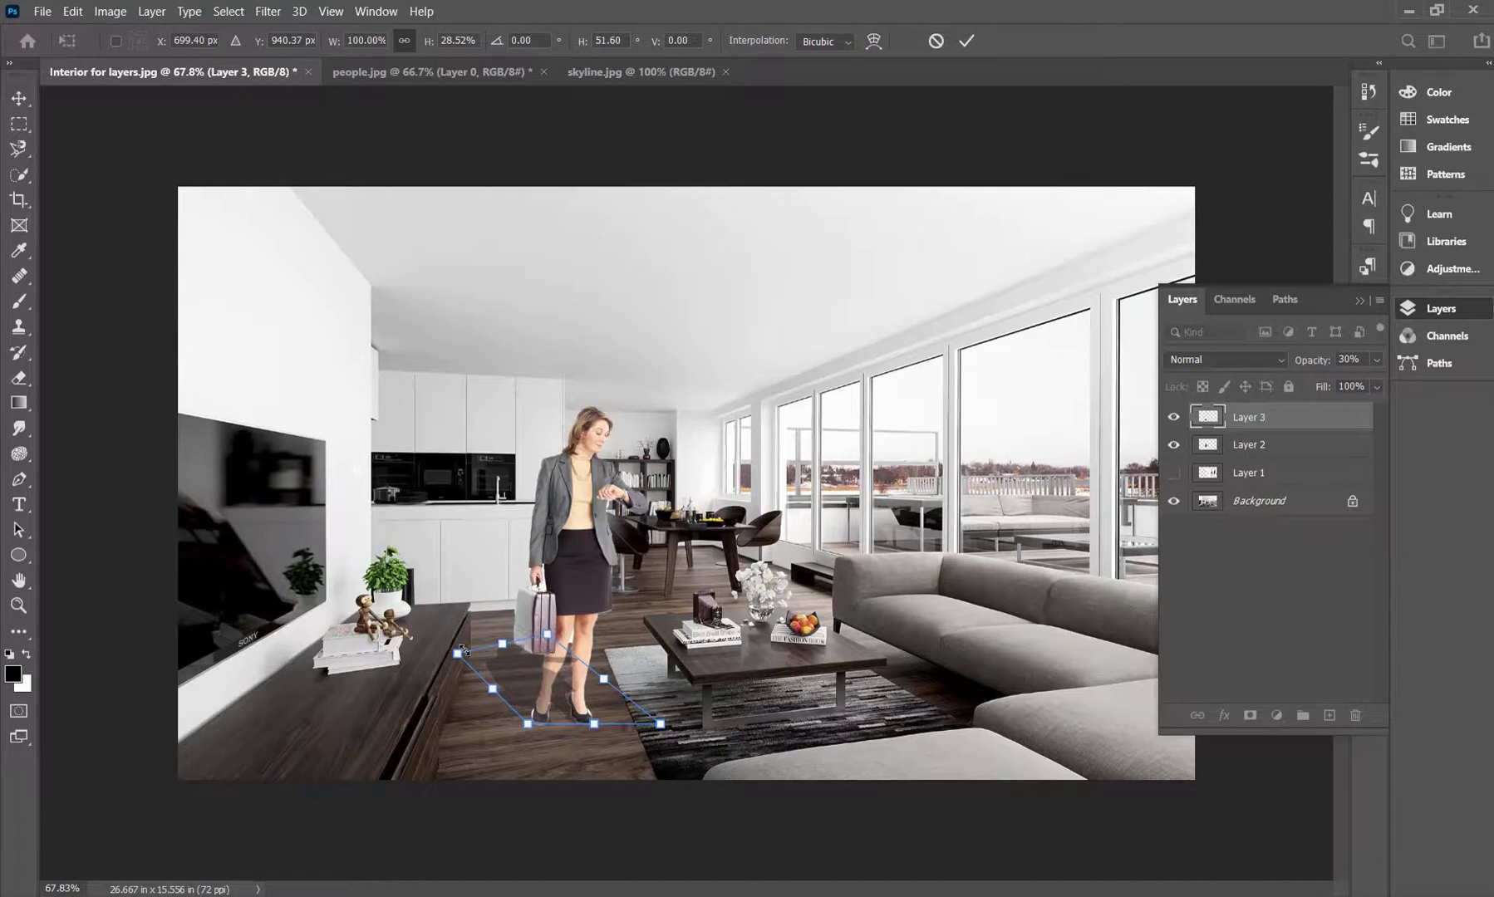
{"action": "left_click_drag", "start_coordinate": [458, 654], "coordinate": [458, 641]}
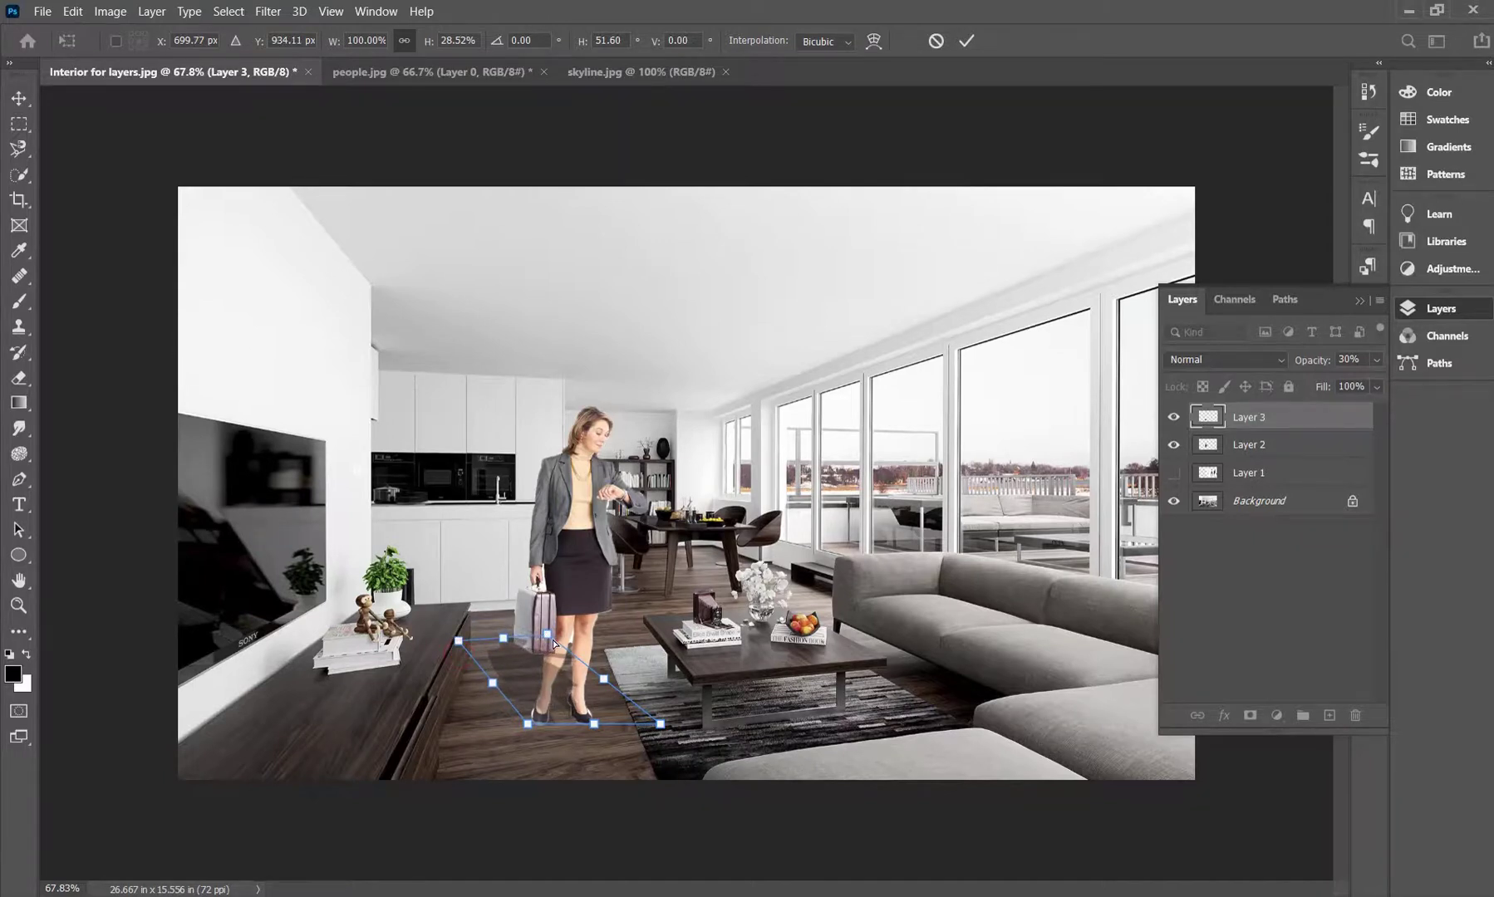
{"action": "left_click_drag", "start_coordinate": [552, 641], "coordinate": [568, 648]}
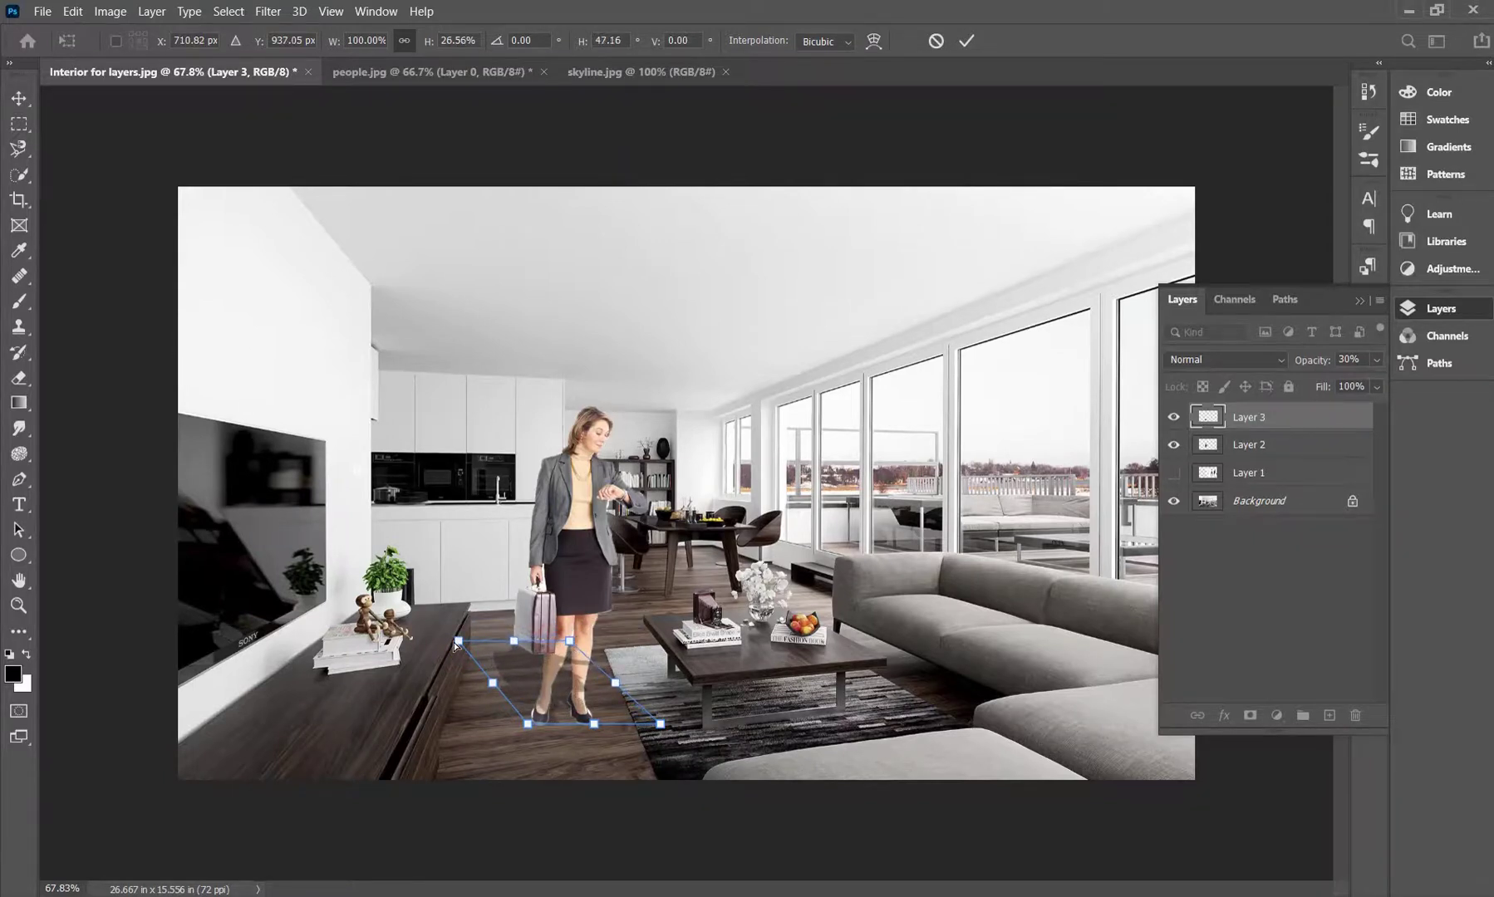
{"action": "left_click_drag", "start_coordinate": [455, 642], "coordinate": [443, 650]}
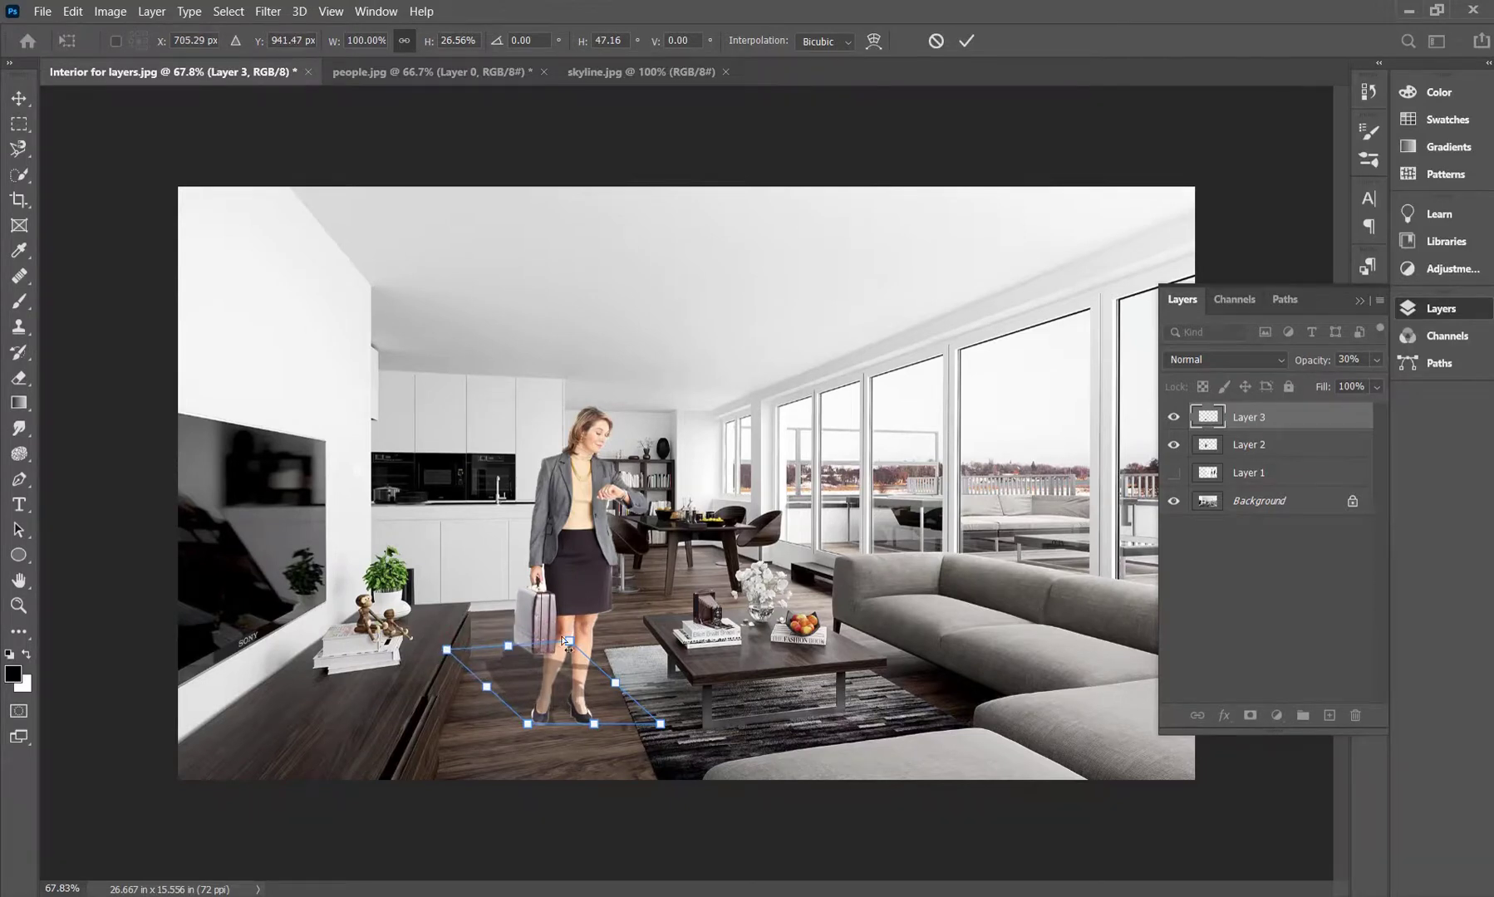
{"action": "left_click_drag", "start_coordinate": [567, 641], "coordinate": [497, 655]}
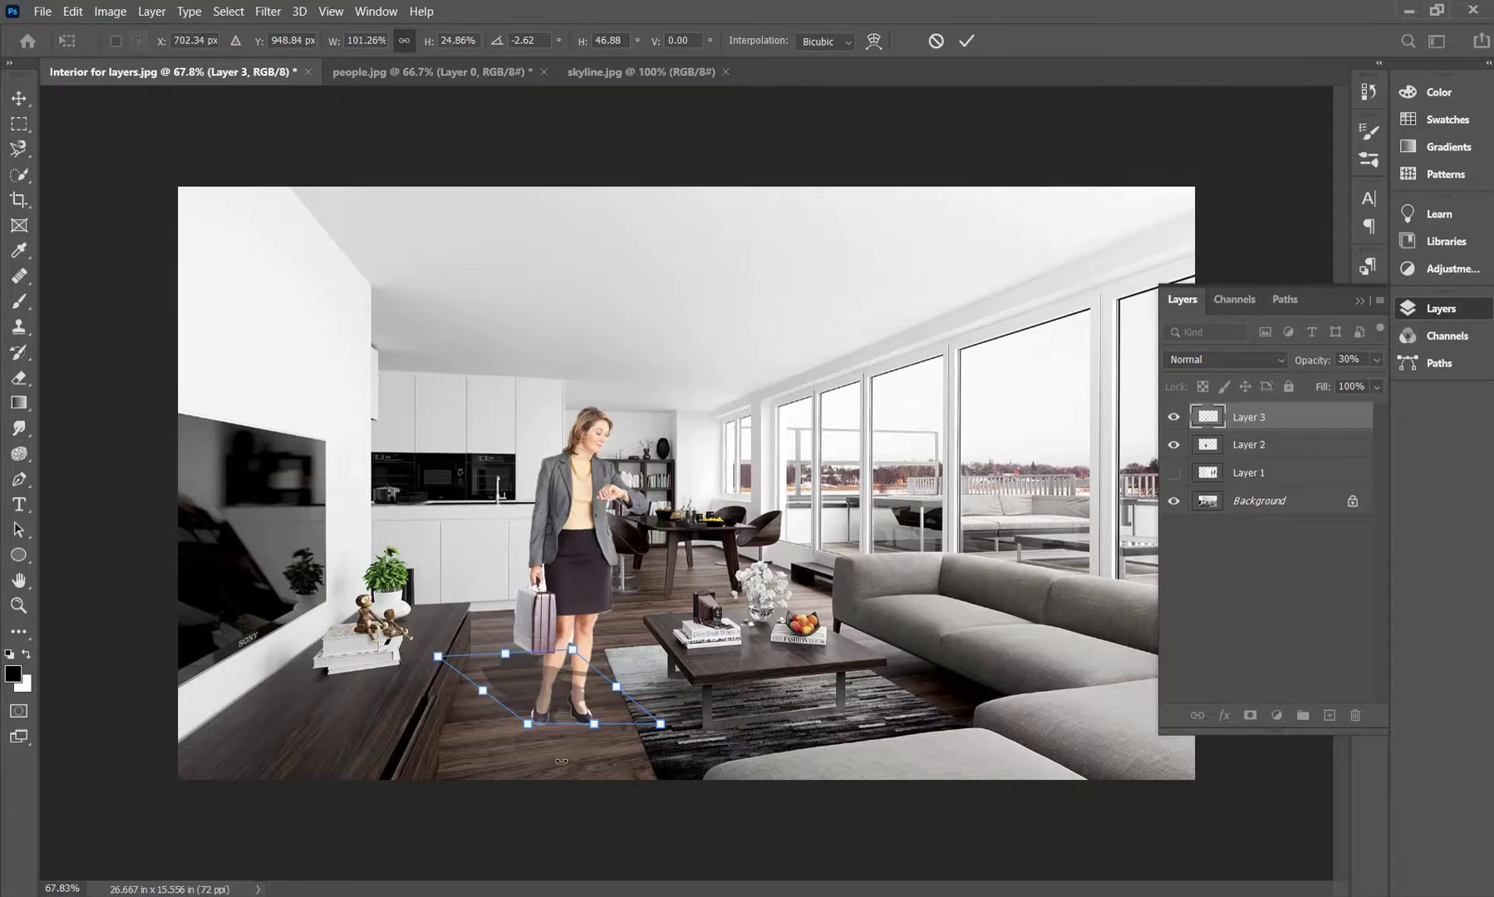
{"action": "left_click_drag", "start_coordinate": [478, 764], "coordinate": [509, 825]}
{"action": "key", "text": "Return"}
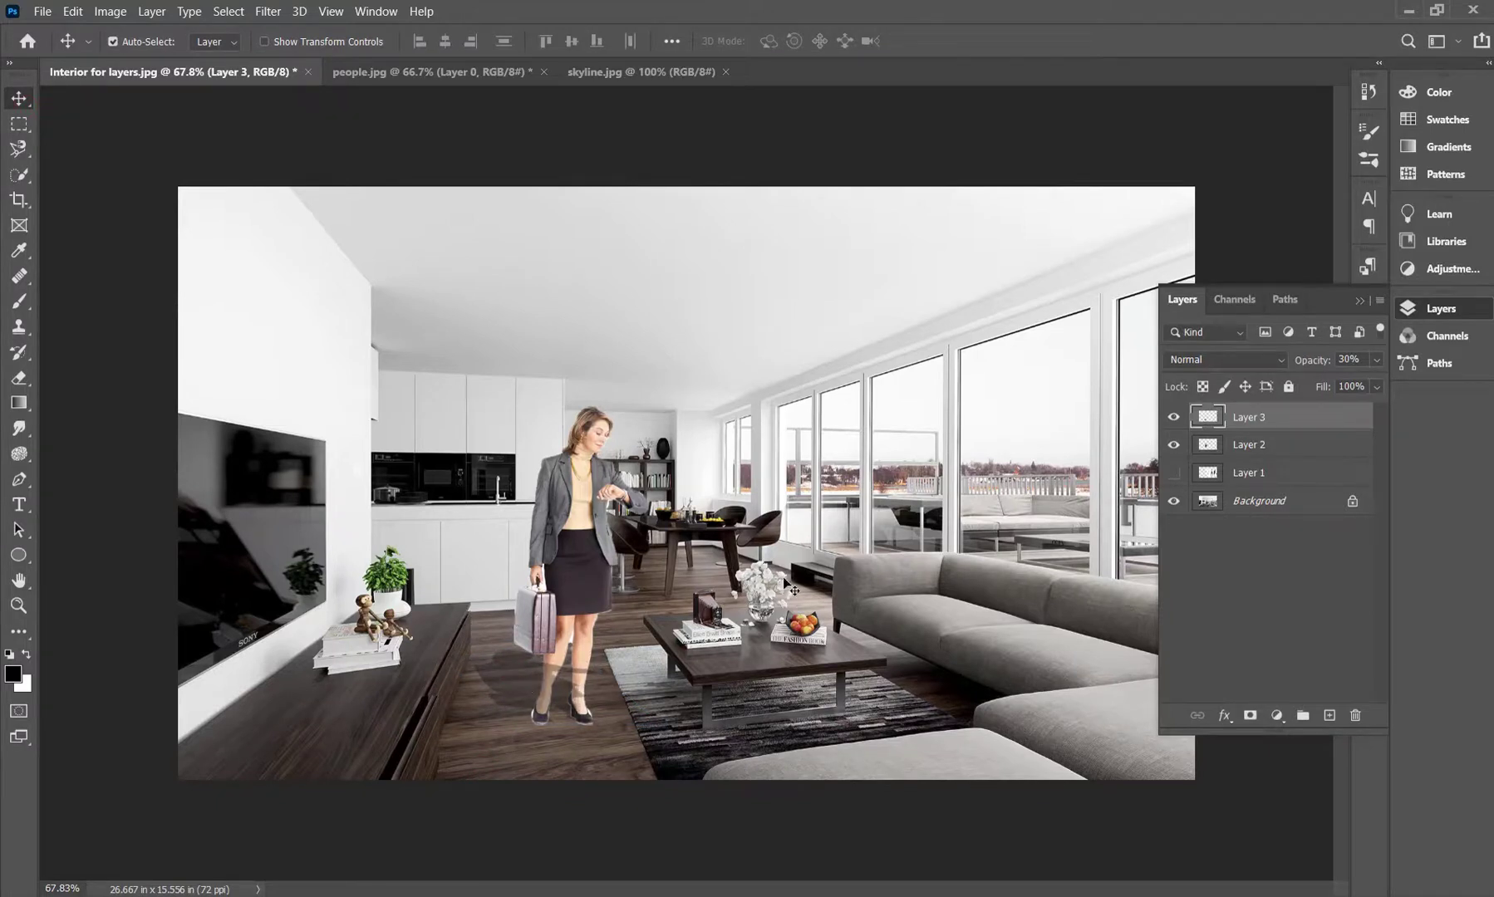
Step: Move the shadow's Layer 3 directly beneath the woman's Layer 2 in the layer stack
{"action": "left_click_drag", "start_coordinate": [1268, 421], "coordinate": [1274, 453]}
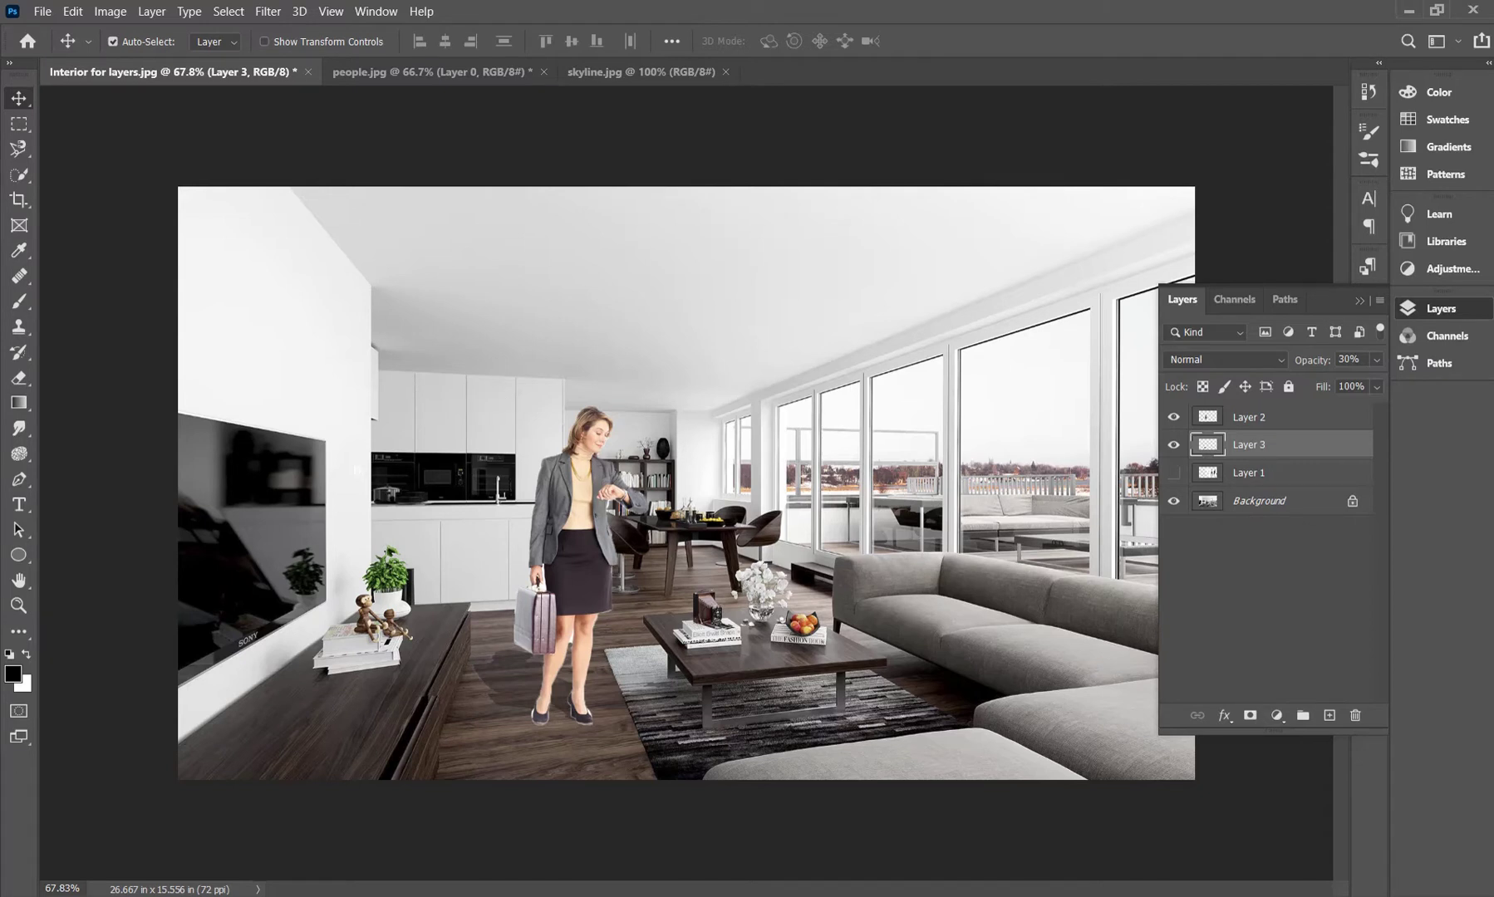
{"action": "mouse_move", "coordinate": [1306, 846]}
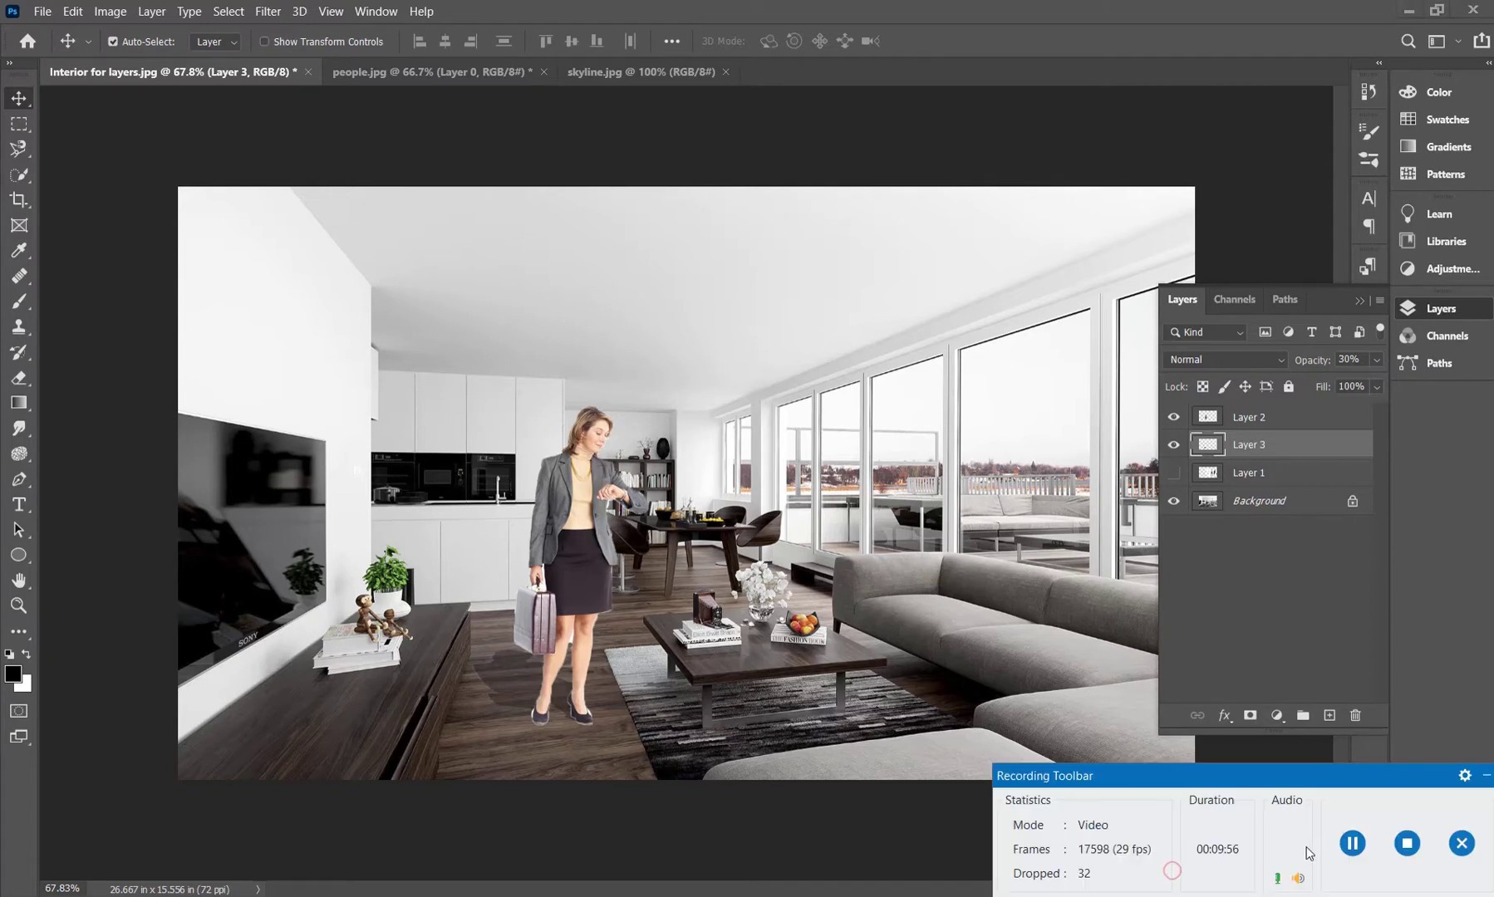